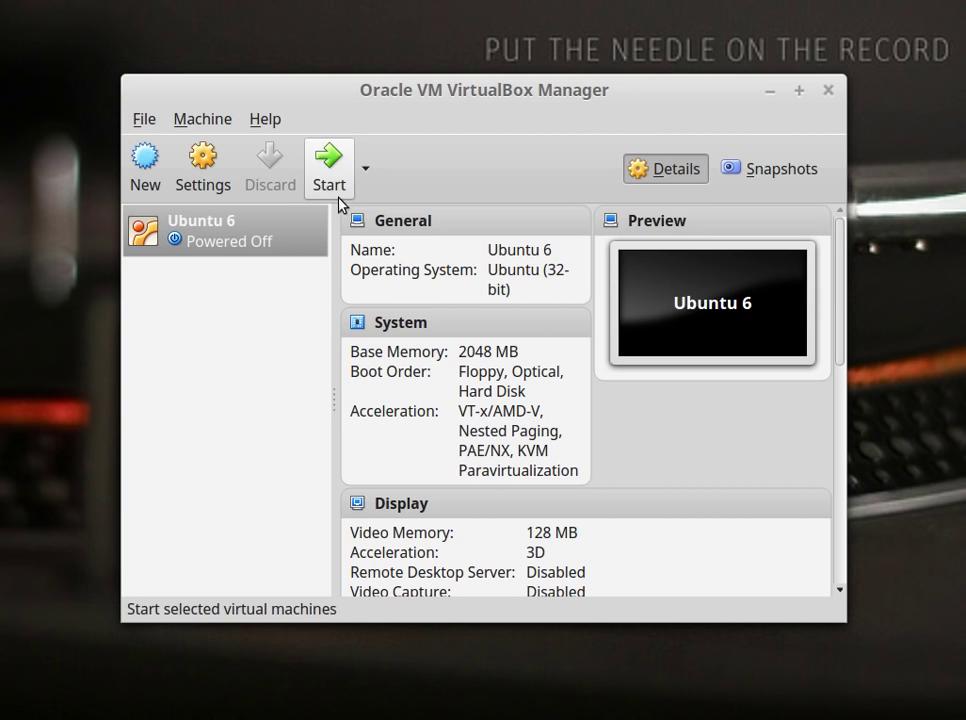
Start the Ubuntu 6 virtual machine and let it boot to the GDM login screen.
{"action": "left_click", "coordinate": [320, 175]}
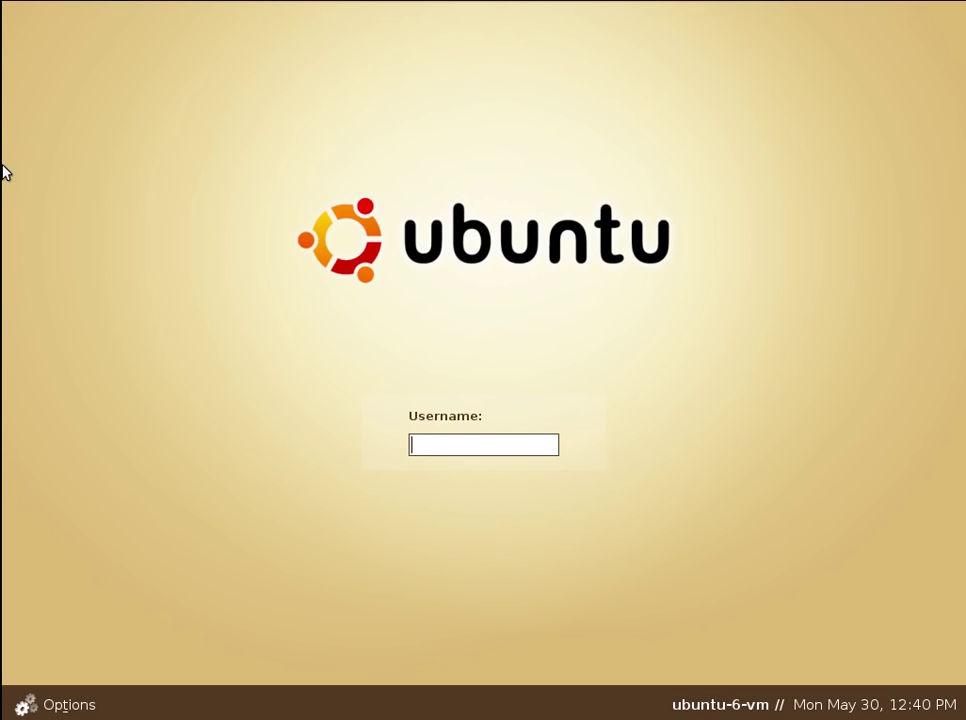
Log in at the GDM screen with the user's username and the account password.
{"action": "left_click", "coordinate": [58, 708]}
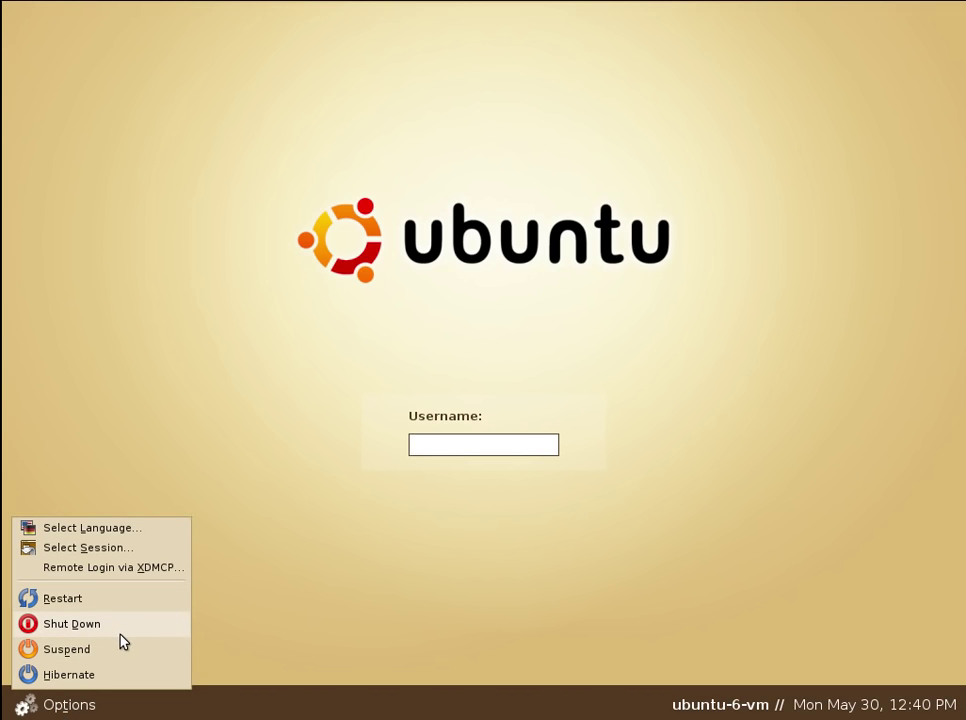
{"action": "left_click", "coordinate": [181, 404]}
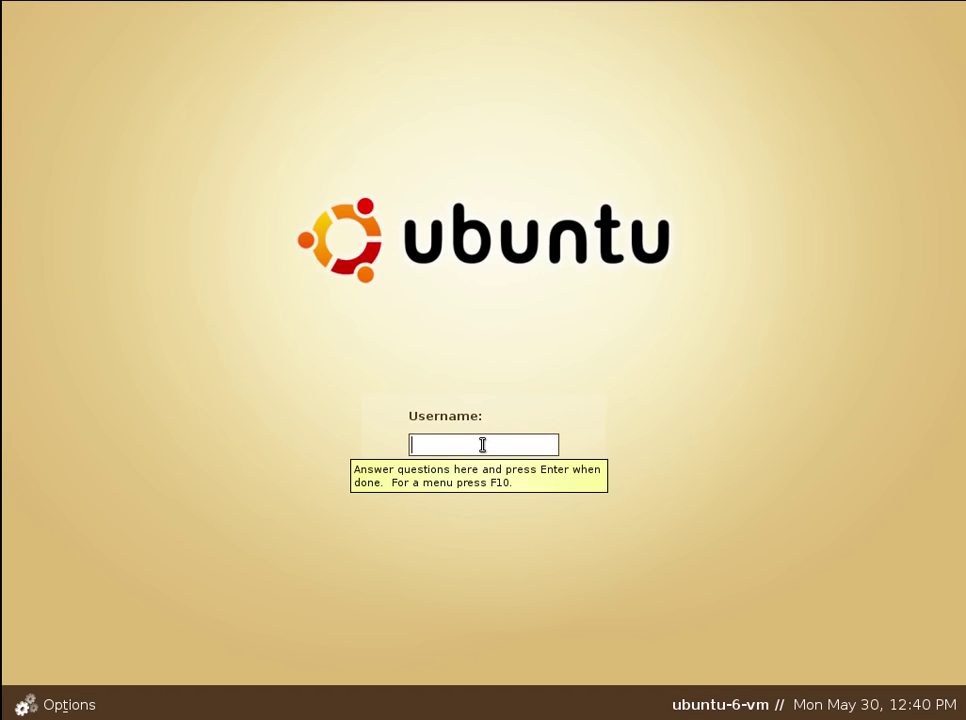
{"action": "type", "text": "joe"}
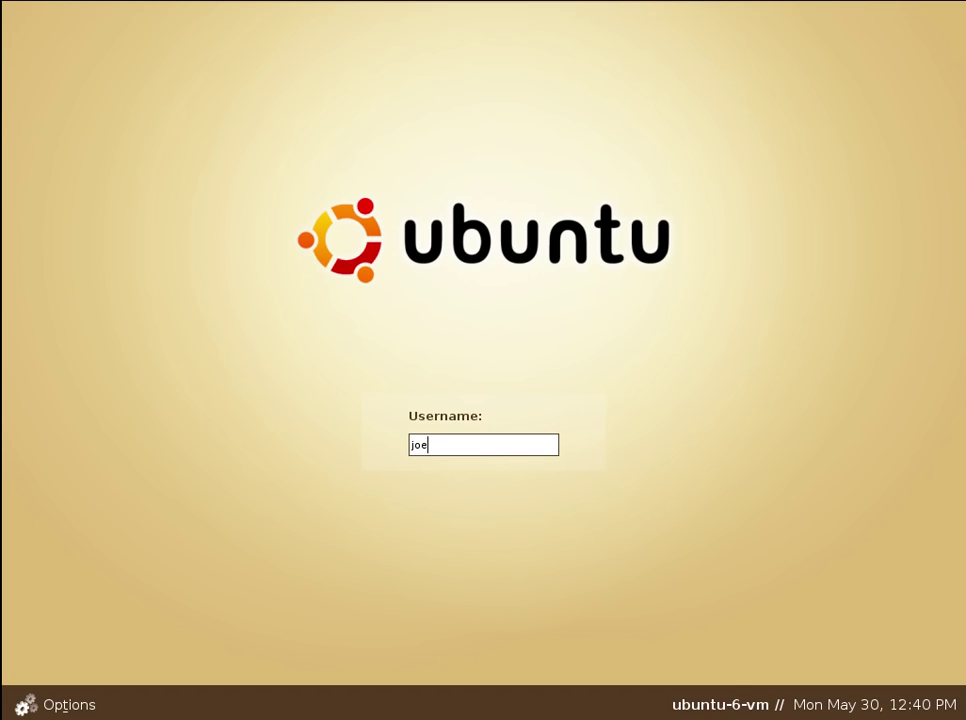
{"action": "key", "text": "Return"}
{"action": "type", "text": "••••••••"}
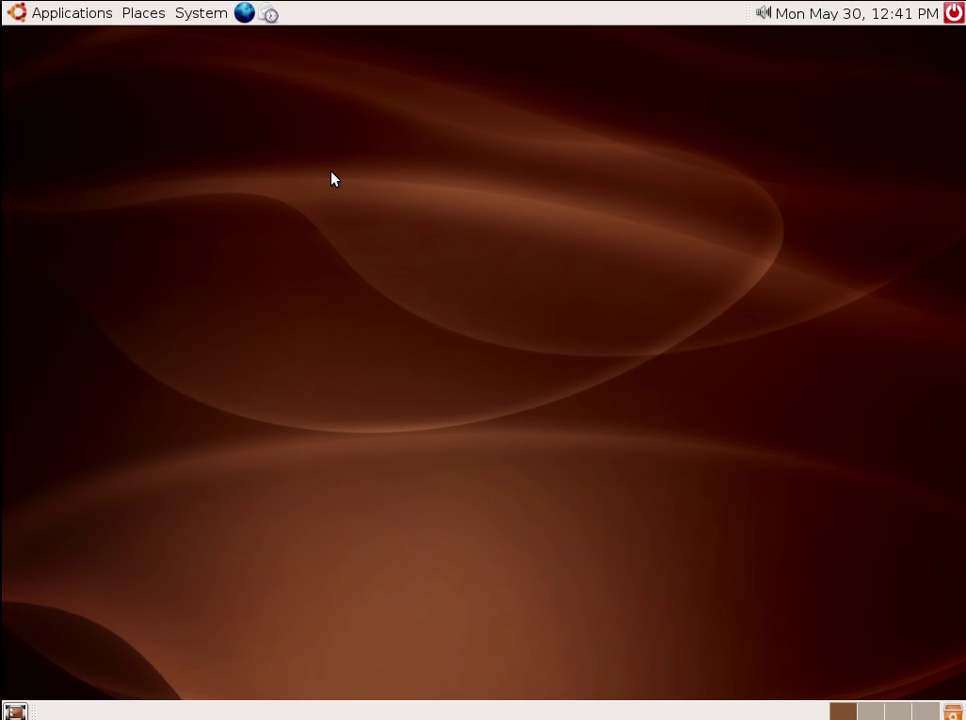
Browse the Applications, Places and System menus, then close them.
{"action": "left_click", "coordinate": [44, 18]}
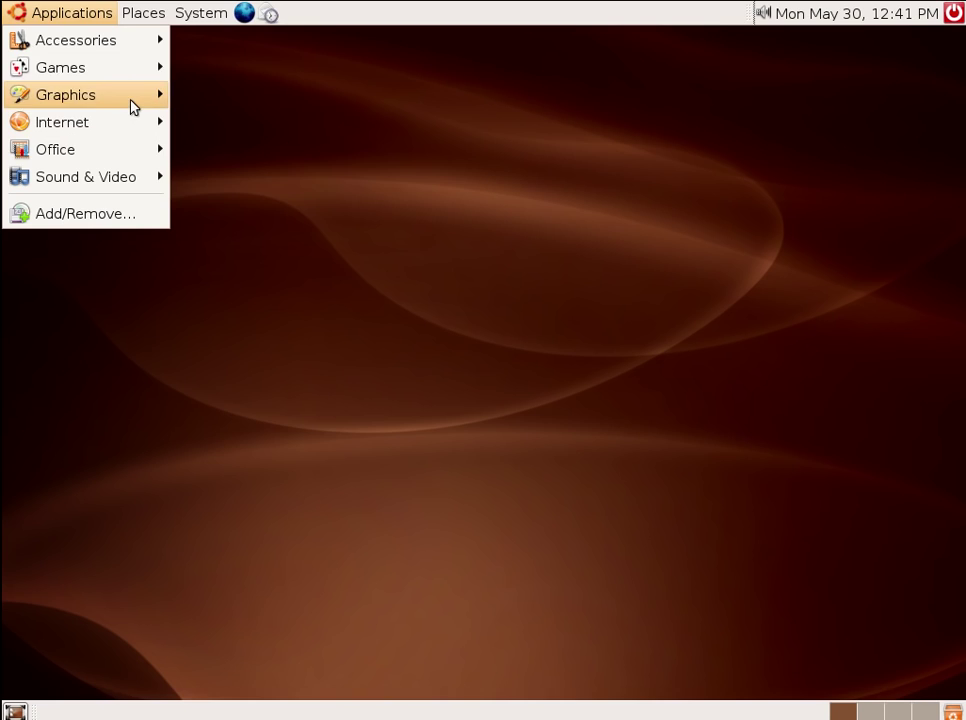
{"action": "mouse_move", "coordinate": [137, 48]}
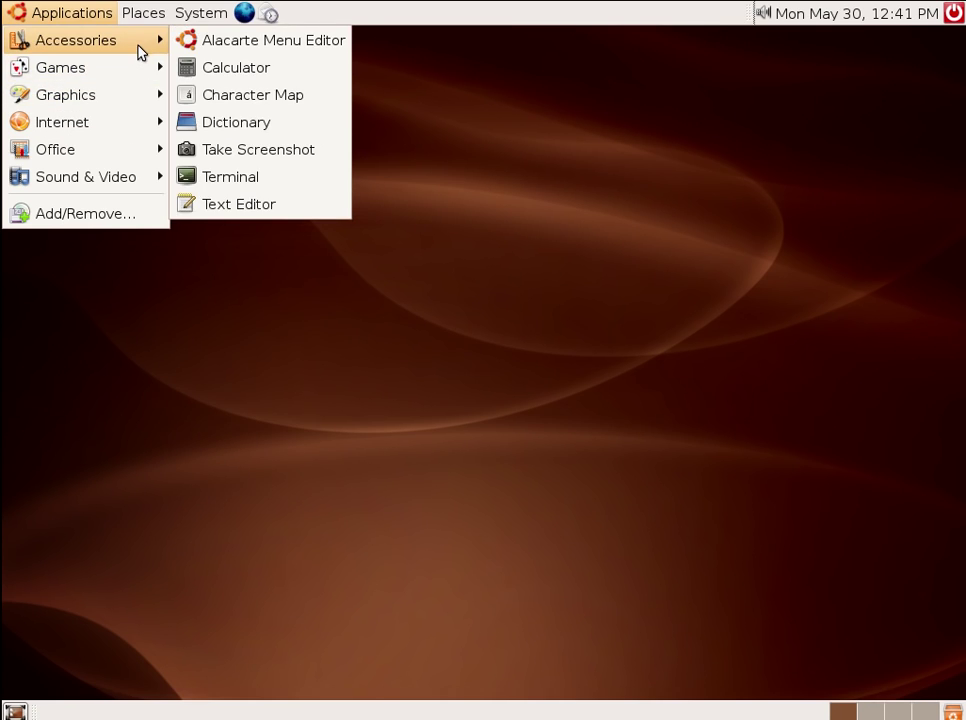
{"action": "mouse_move", "coordinate": [162, 19]}
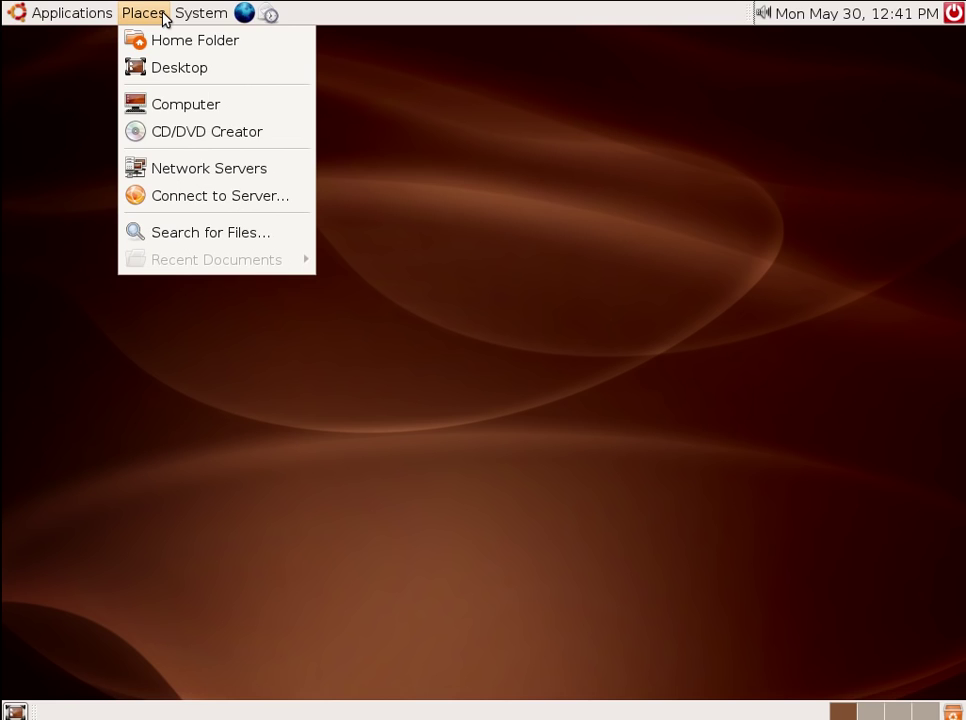
{"action": "mouse_move", "coordinate": [200, 14]}
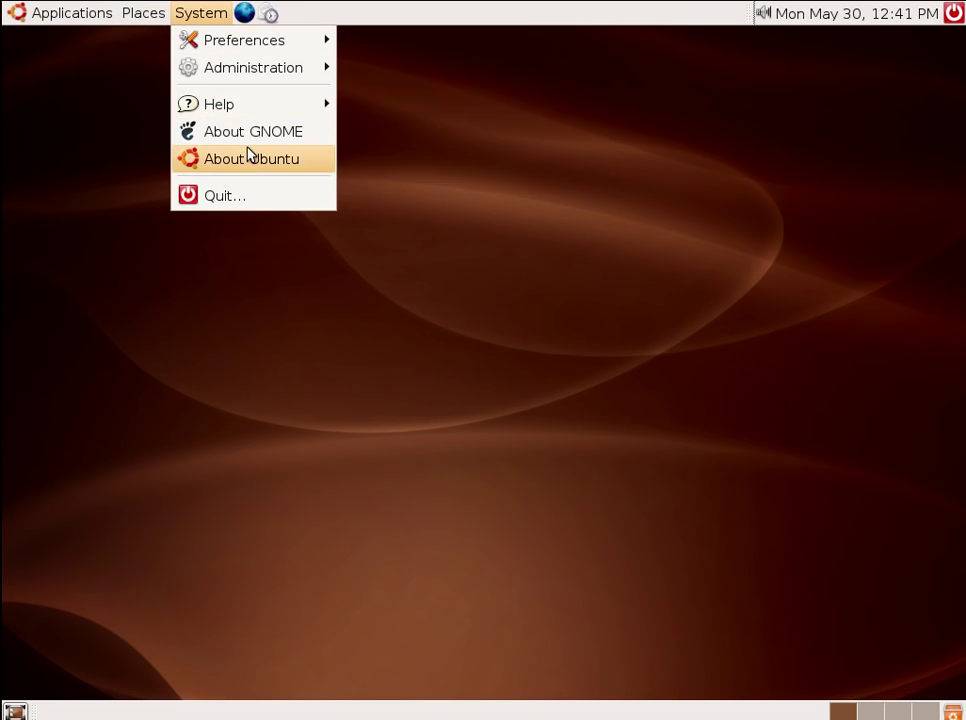
{"action": "mouse_move", "coordinate": [229, 39]}
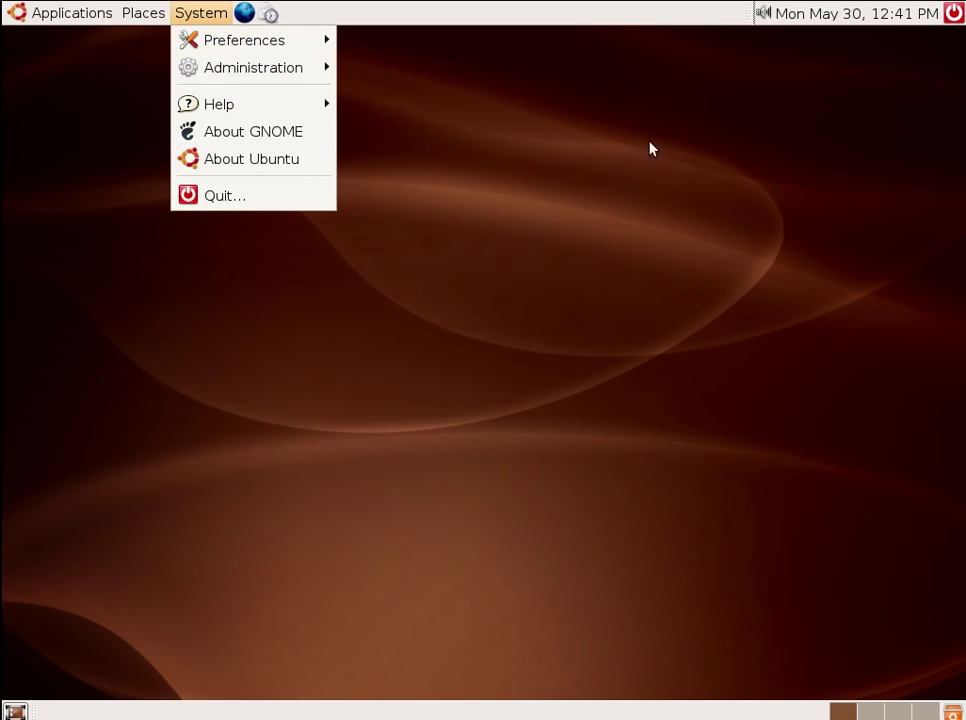
{"action": "left_click", "coordinate": [953, 15]}
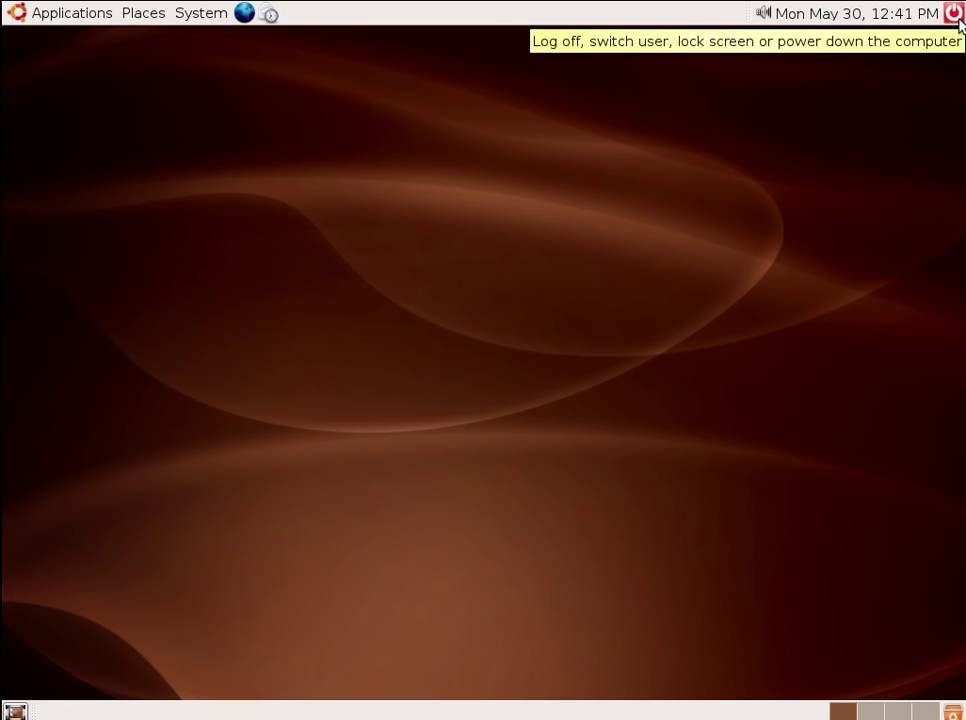
Open and cancel the log out/shut down dialog, then show and hide the clock calendar.
{"action": "left_click", "coordinate": [953, 14]}
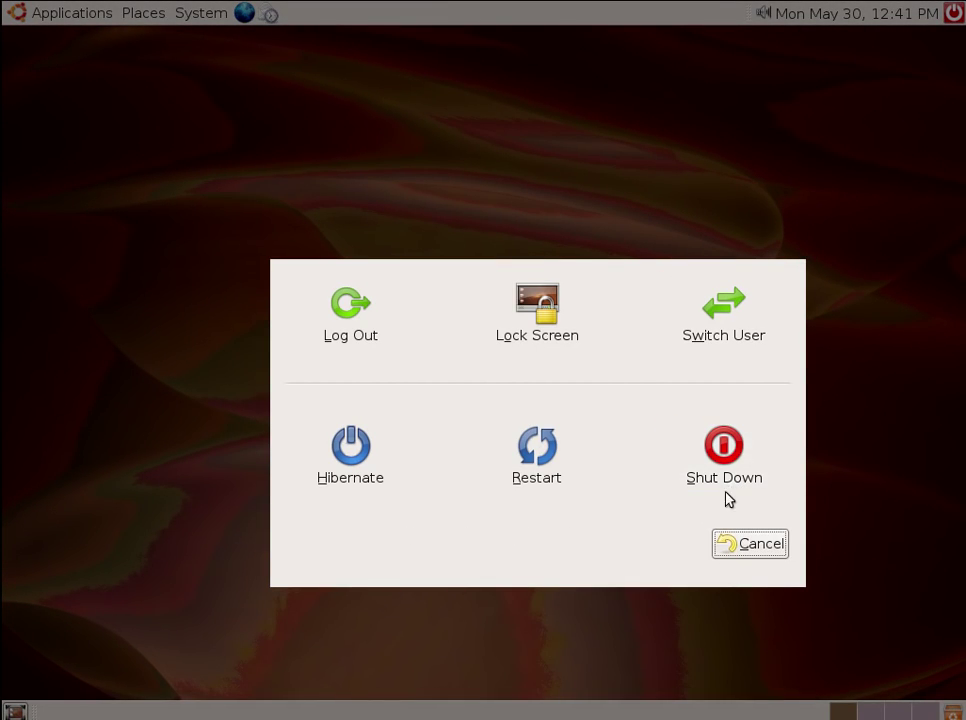
{"action": "left_click", "coordinate": [731, 549]}
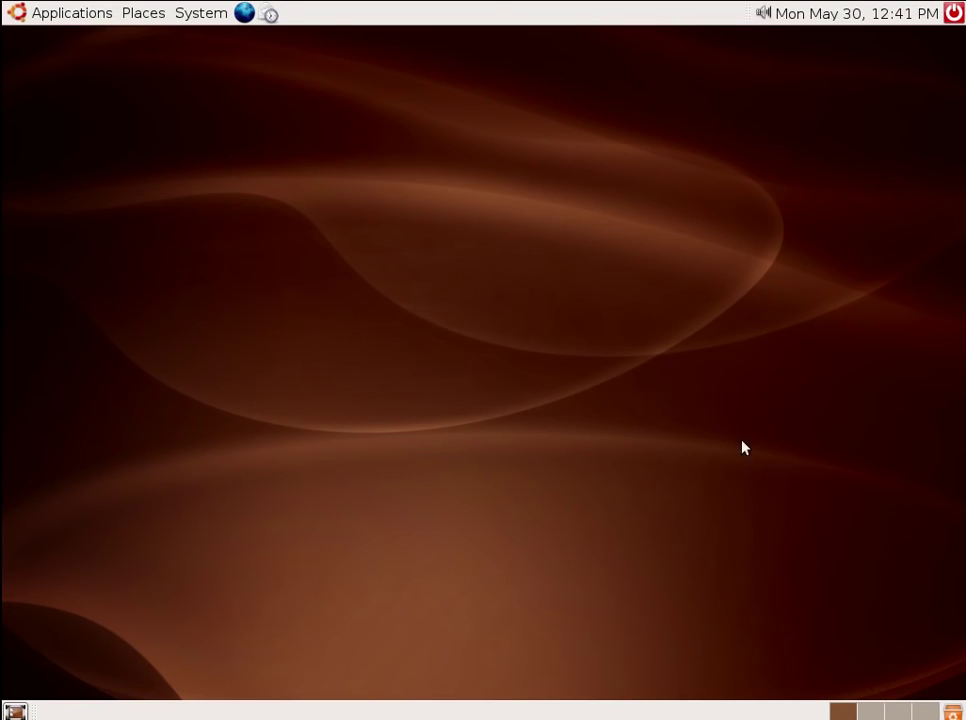
{"action": "left_click", "coordinate": [846, 13]}
{"action": "left_click", "coordinate": [846, 13]}
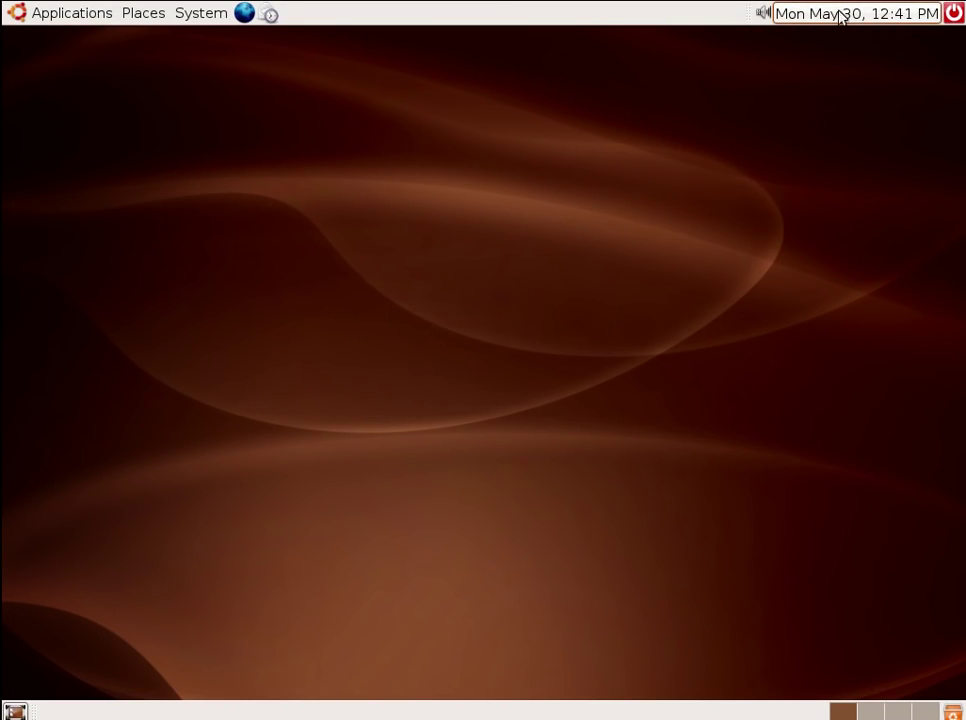
Raise the master volume slider all the way to the top.
{"action": "left_click", "coordinate": [759, 16]}
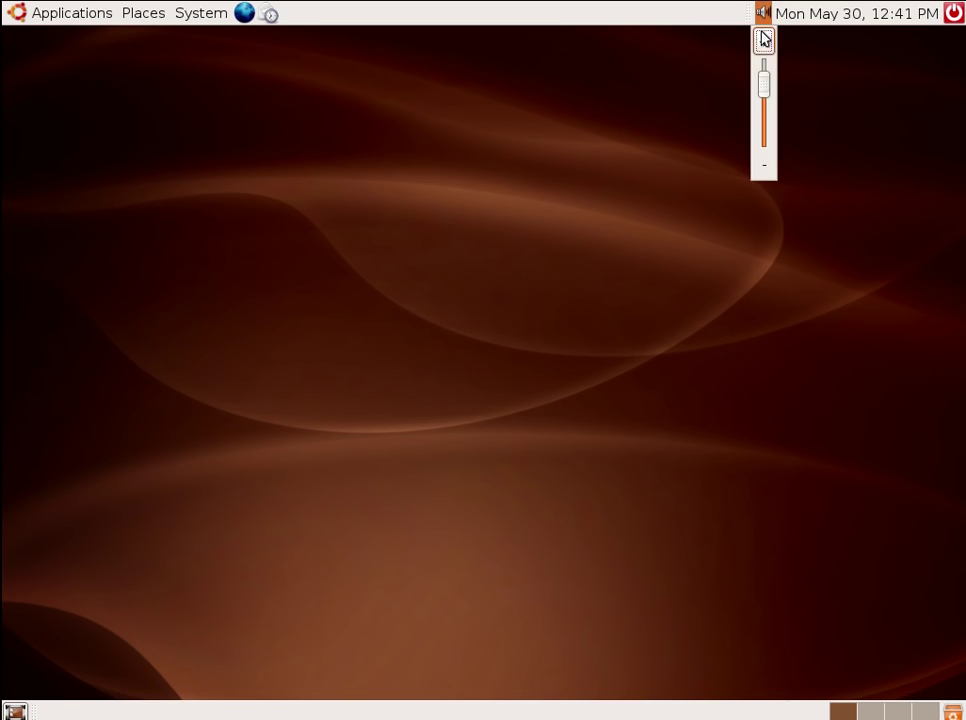
{"action": "scroll", "coordinate": [762, 91], "scroll_direction": "up", "scroll_amount": 2}
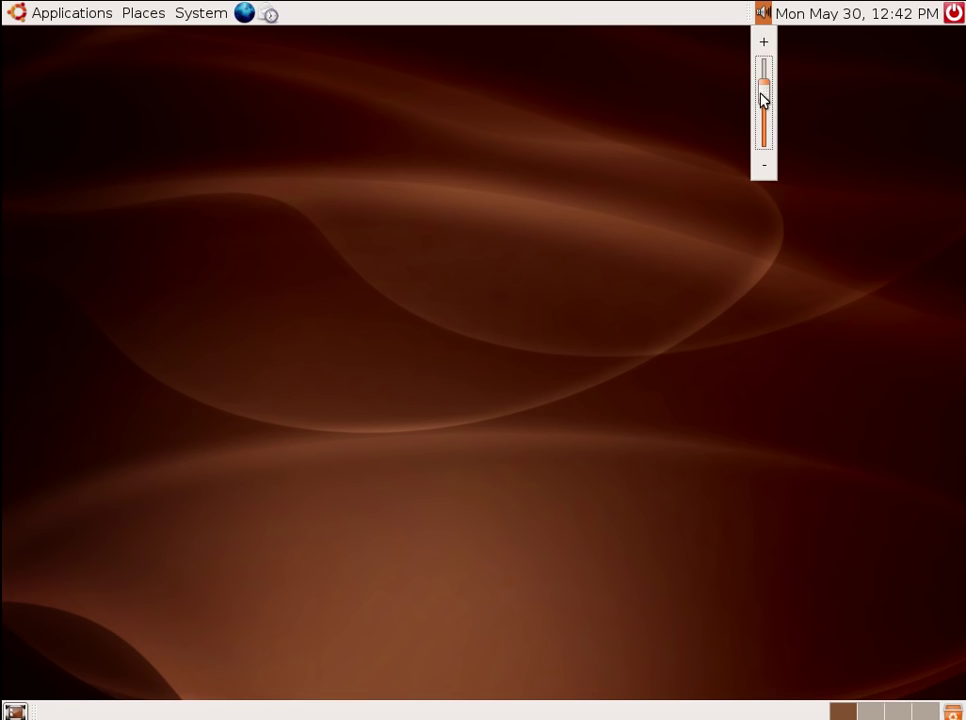
{"action": "mouse_move", "coordinate": [762, 97]}
{"action": "left_mouse_down"}
{"action": "mouse_move", "coordinate": [759, 65]}
{"action": "mouse_move", "coordinate": [746, 162]}
{"action": "mouse_move", "coordinate": [767, 80]}
{"action": "left_mouse_up"}
{"action": "left_click", "coordinate": [697, 90]}
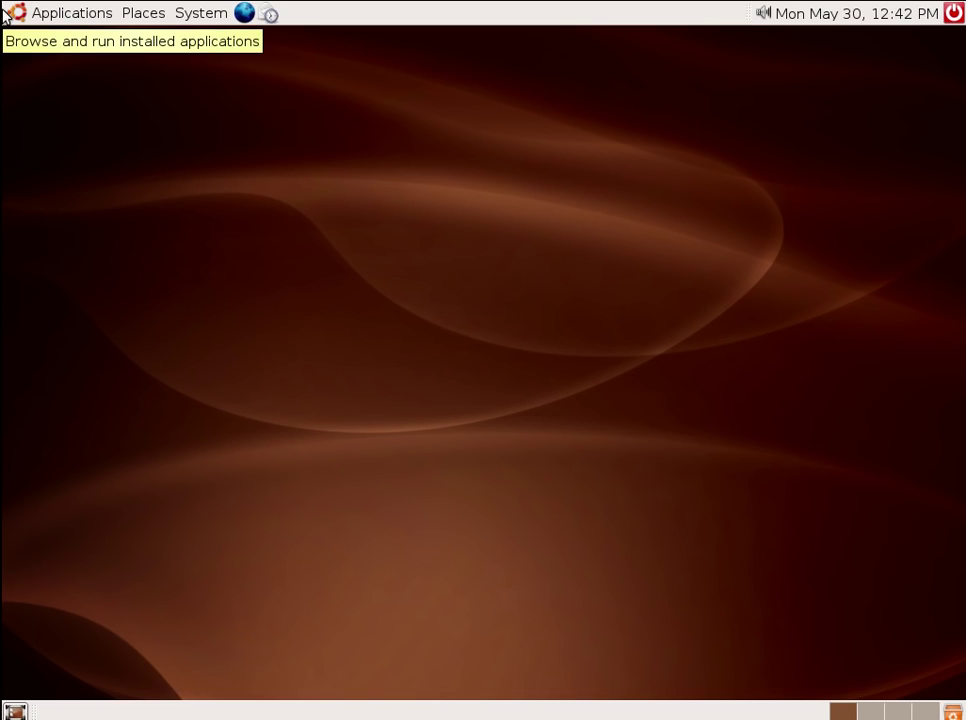
Launch Alacarte Menu Editor from Accessories, close it, and return to the Accessories menu.
{"action": "left_click", "coordinate": [71, 16]}
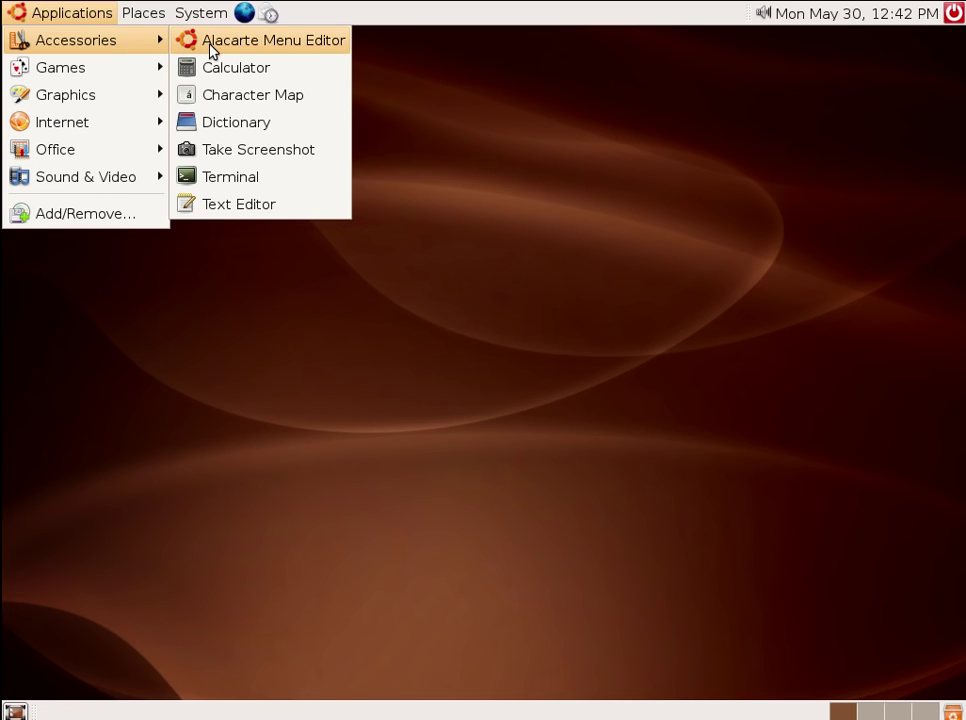
{"action": "left_click", "coordinate": [272, 45]}
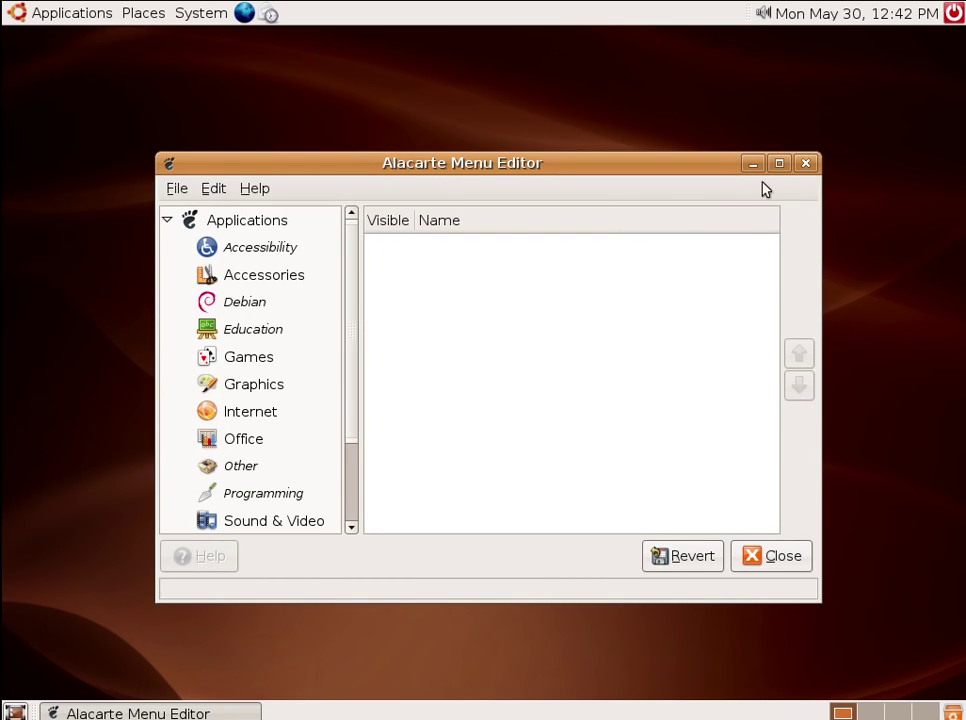
{"action": "left_click", "coordinate": [804, 165]}
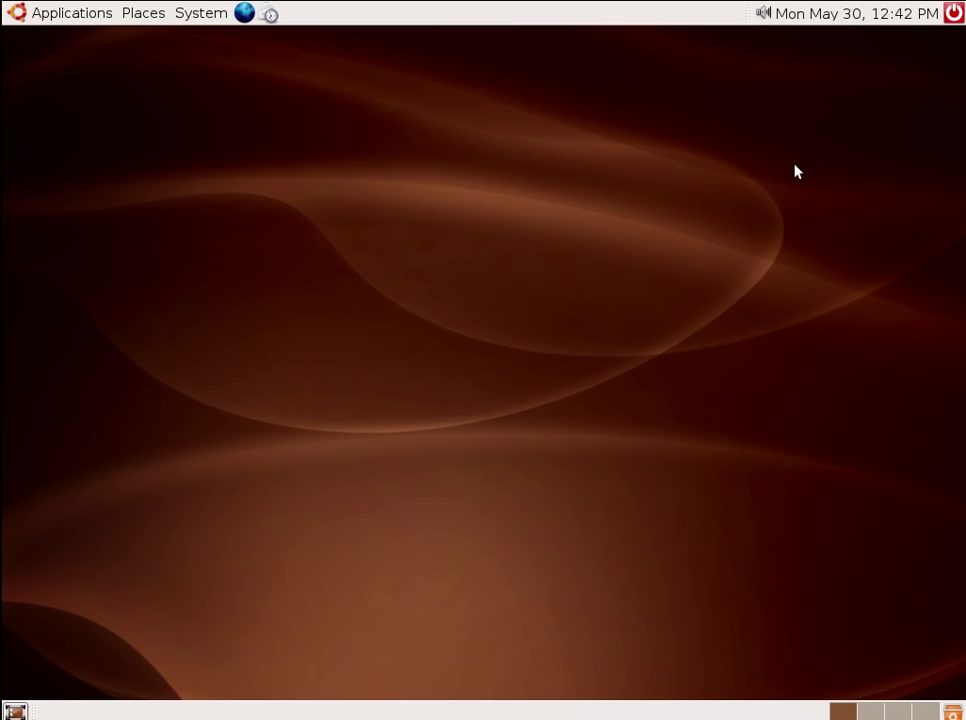
{"action": "left_click", "coordinate": [16, 13]}
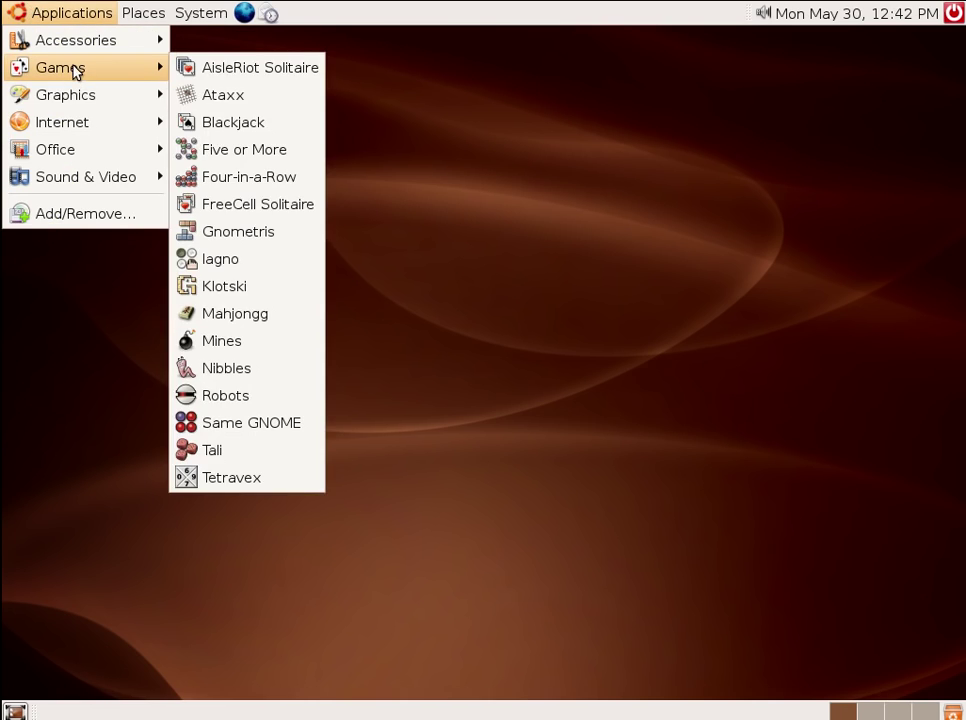
{"action": "mouse_move", "coordinate": [78, 47]}
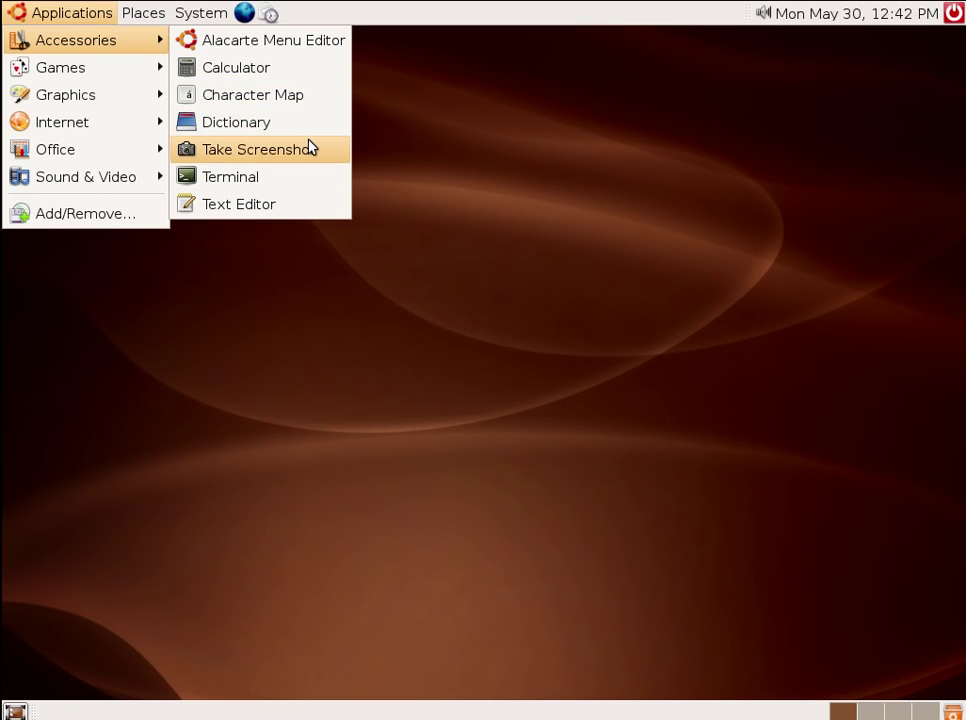
In a new Terminal, run uname -r and uname -a to show kernel 2.6.15-23-386.
{"action": "left_click", "coordinate": [301, 178]}
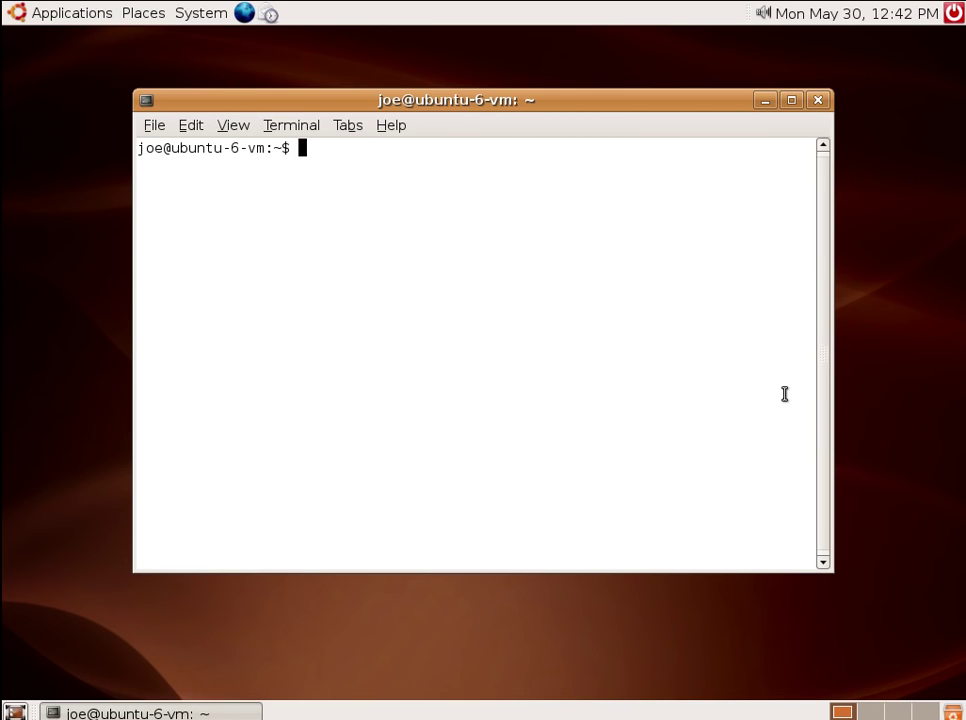
{"action": "type", "text": "uname -r"}
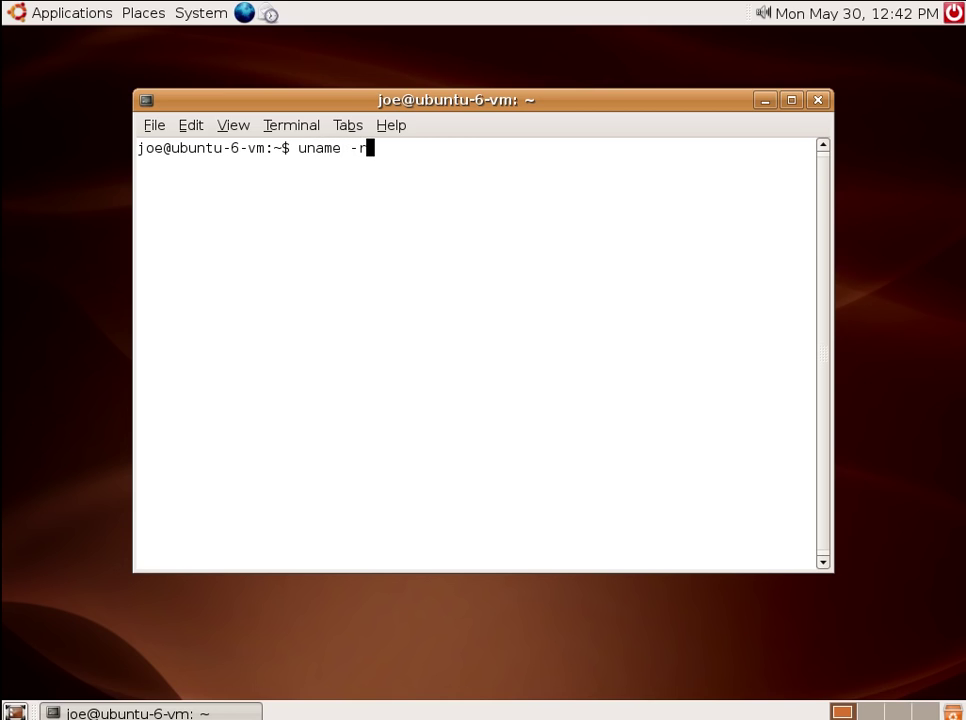
{"action": "key", "text": "Return"}
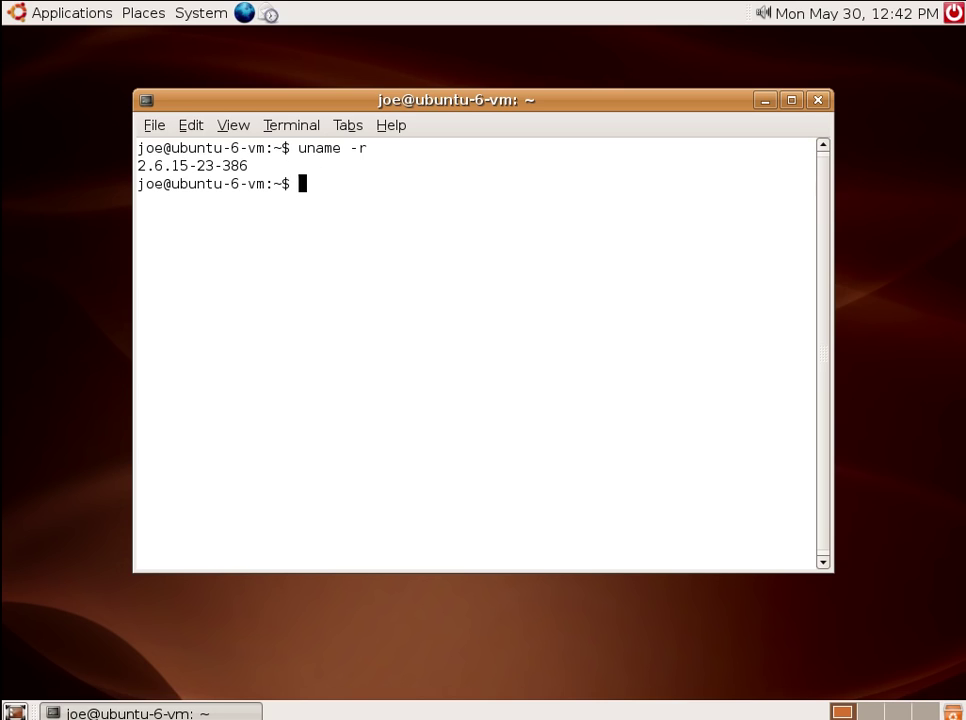
{"action": "type", "text": "uname -a"}
{"action": "key", "text": "Return"}
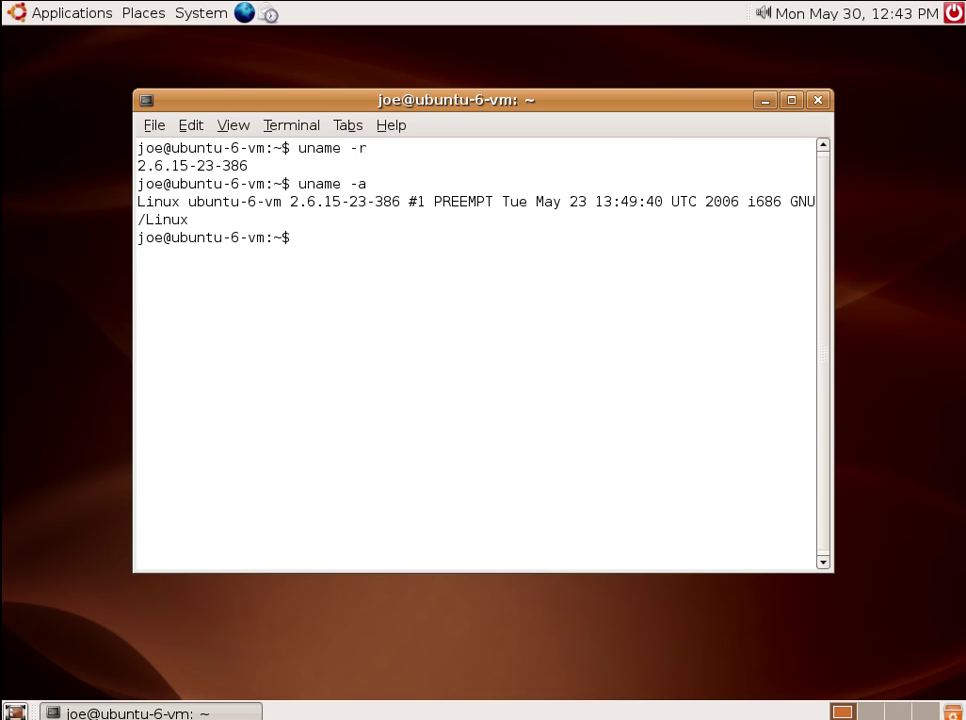
Print /etc/fstab with cat, then exit the shell.
{"action": "type", "text": "cat /etc/fstab"}
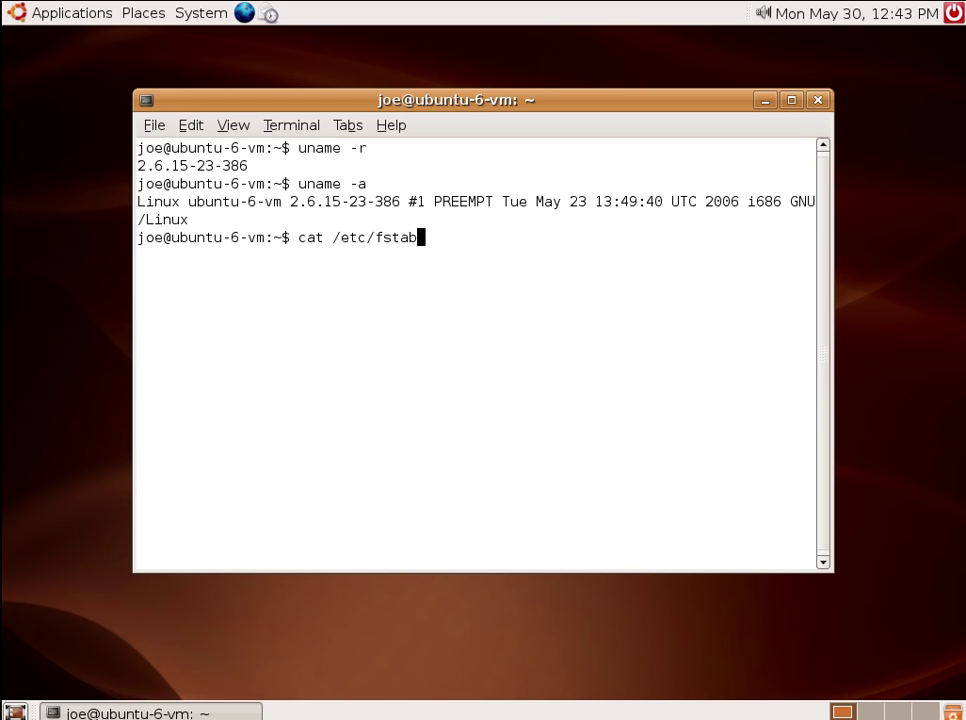
{"action": "key", "text": "Return"}
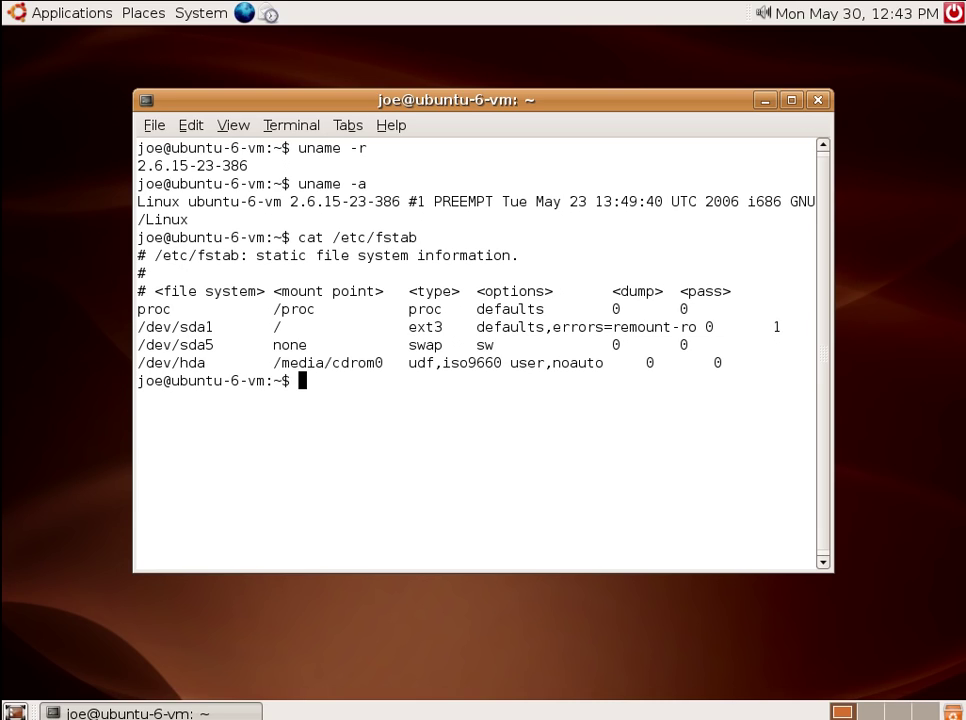
{"action": "type", "text": "exit"}
{"action": "key", "text": "Return"}
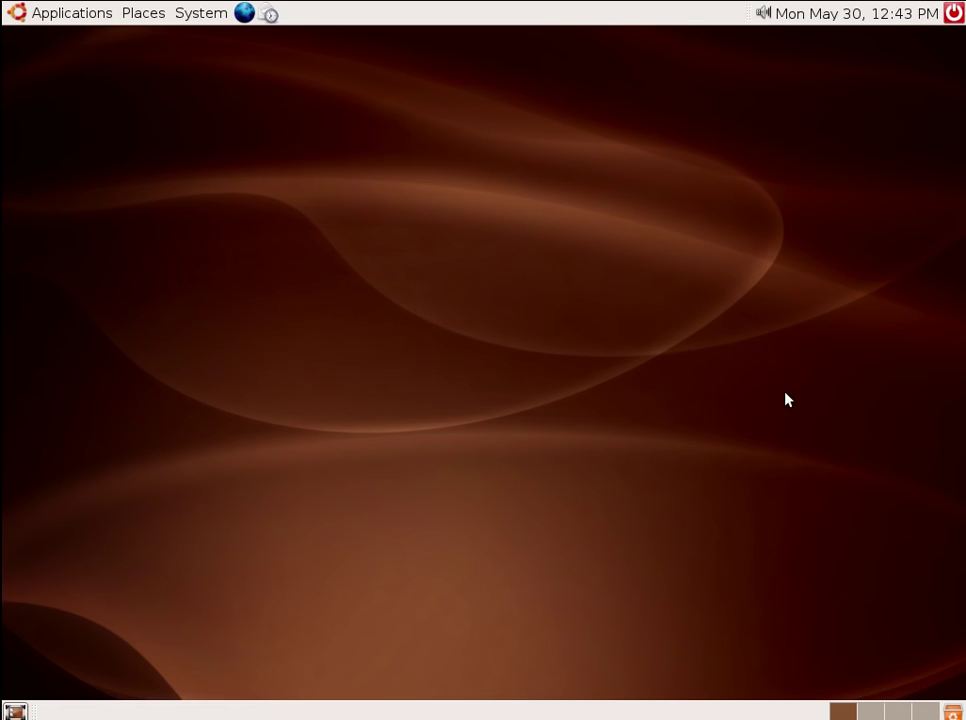
Launch gThumb Image Viewer from Graphics, close its Home window, and reopen the Graphics menu.
{"action": "left_click", "coordinate": [48, 14]}
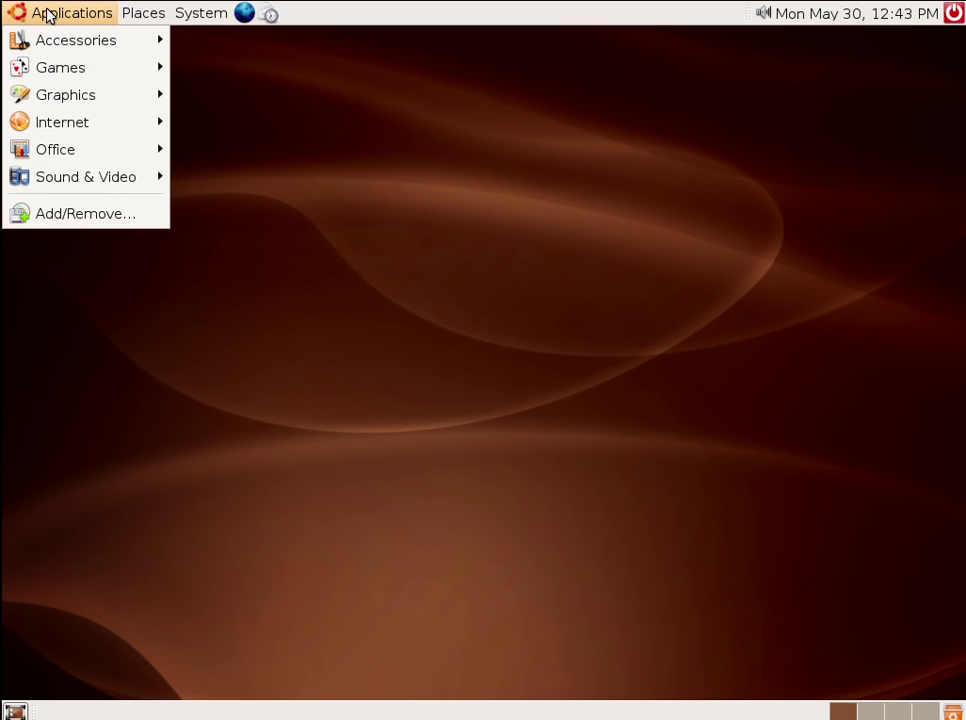
{"action": "mouse_move", "coordinate": [50, 40]}
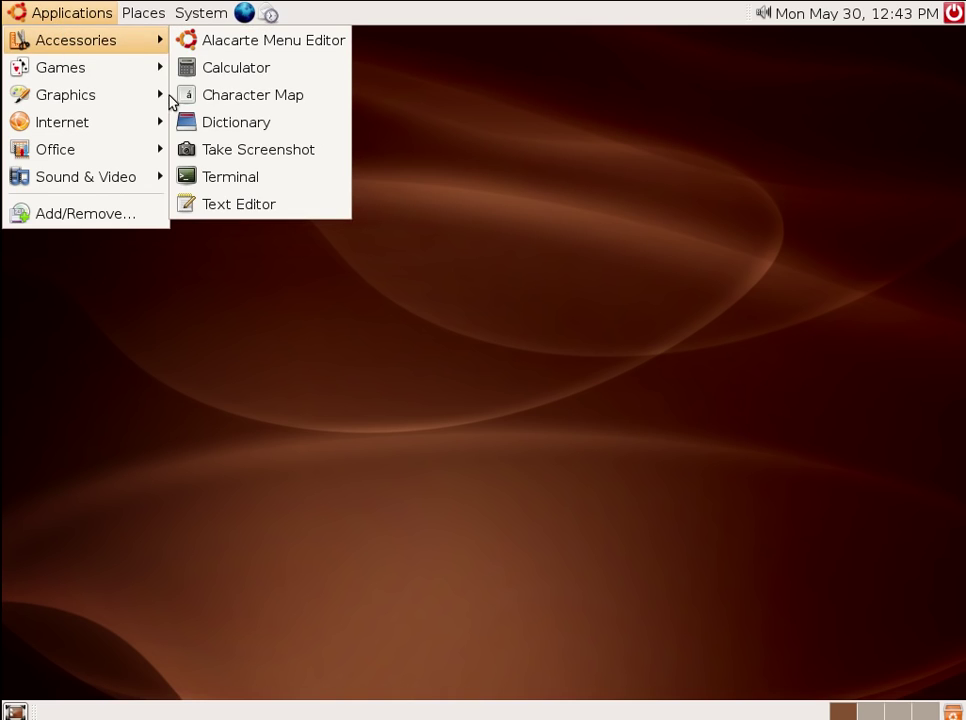
{"action": "mouse_move", "coordinate": [157, 78]}
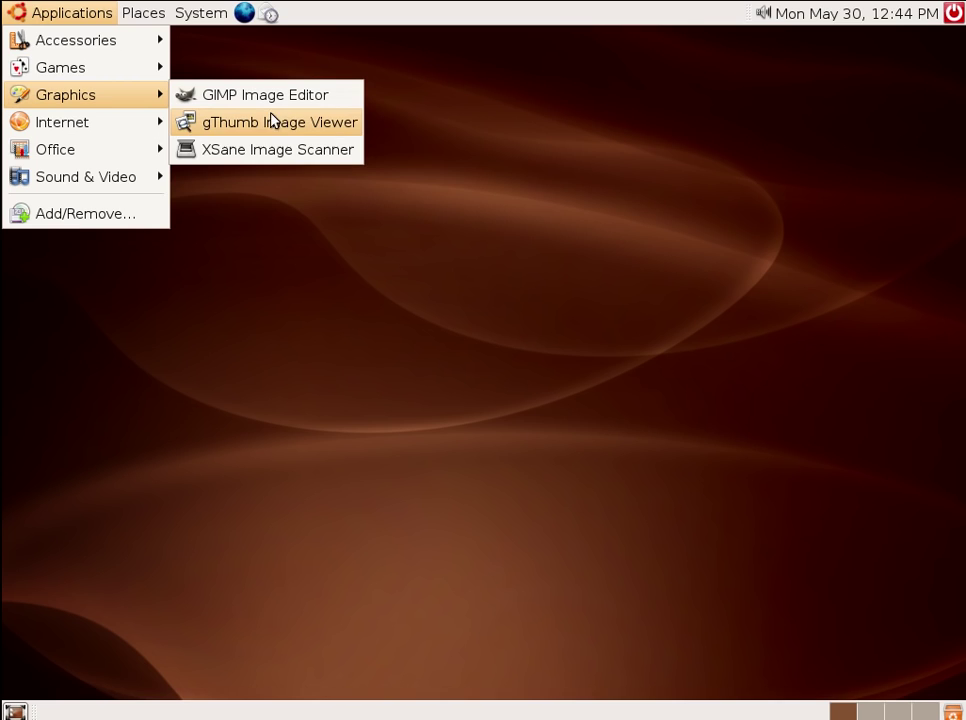
{"action": "left_click", "coordinate": [275, 128]}
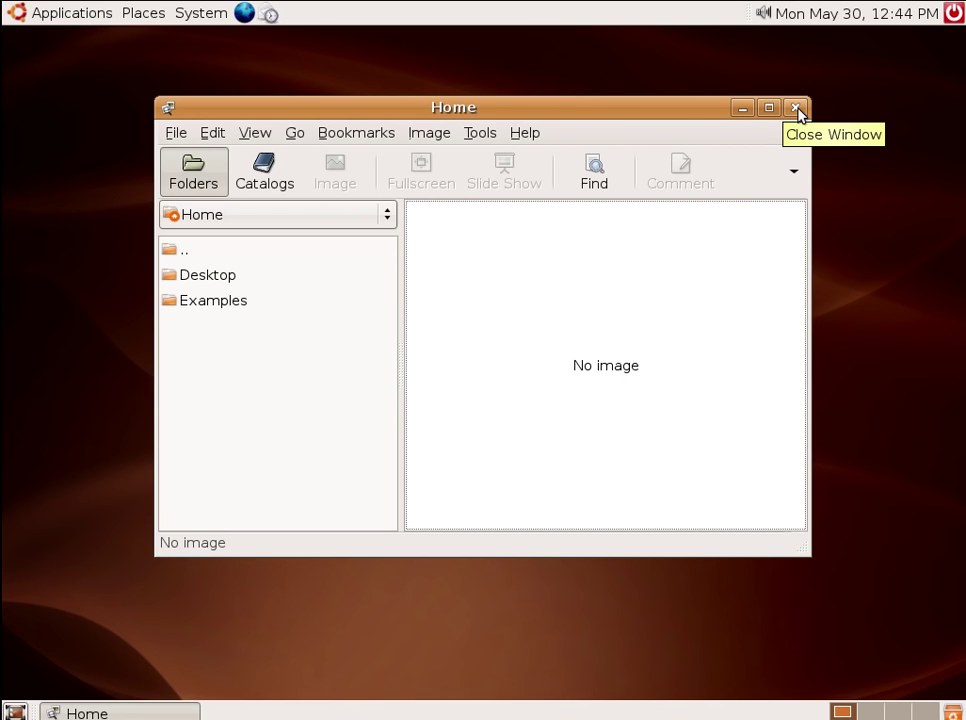
{"action": "left_click", "coordinate": [797, 110]}
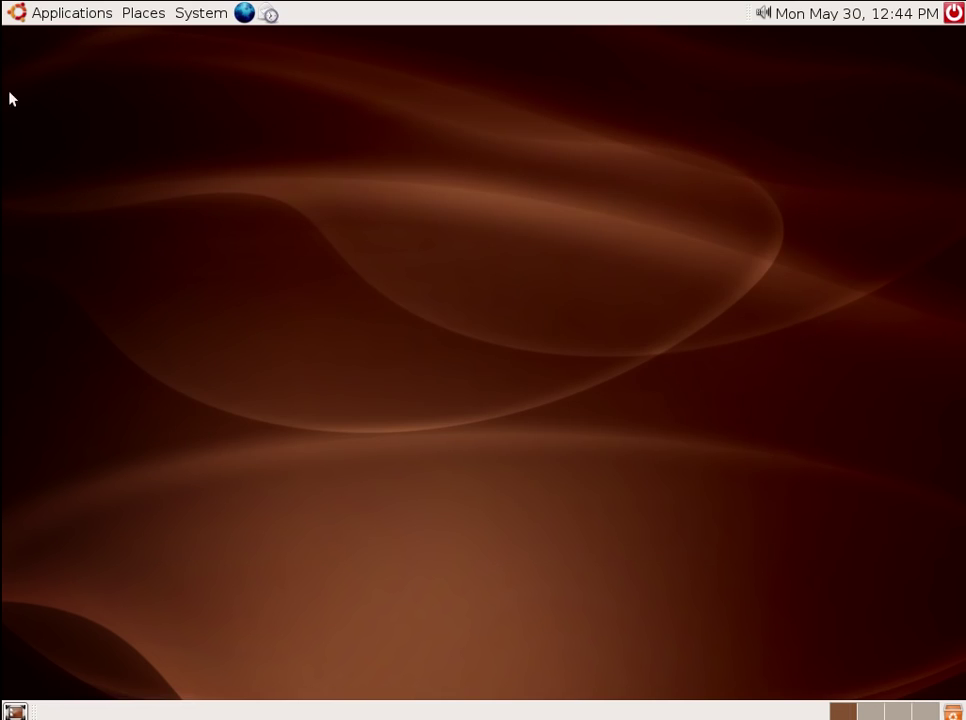
{"action": "left_click", "coordinate": [52, 20]}
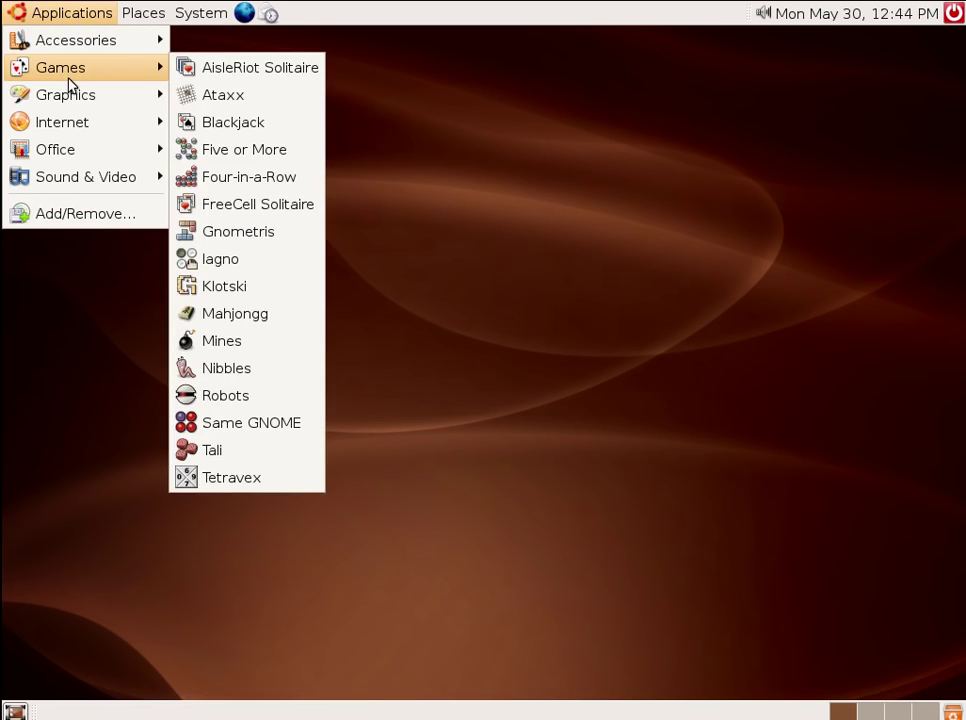
{"action": "mouse_move", "coordinate": [80, 107]}
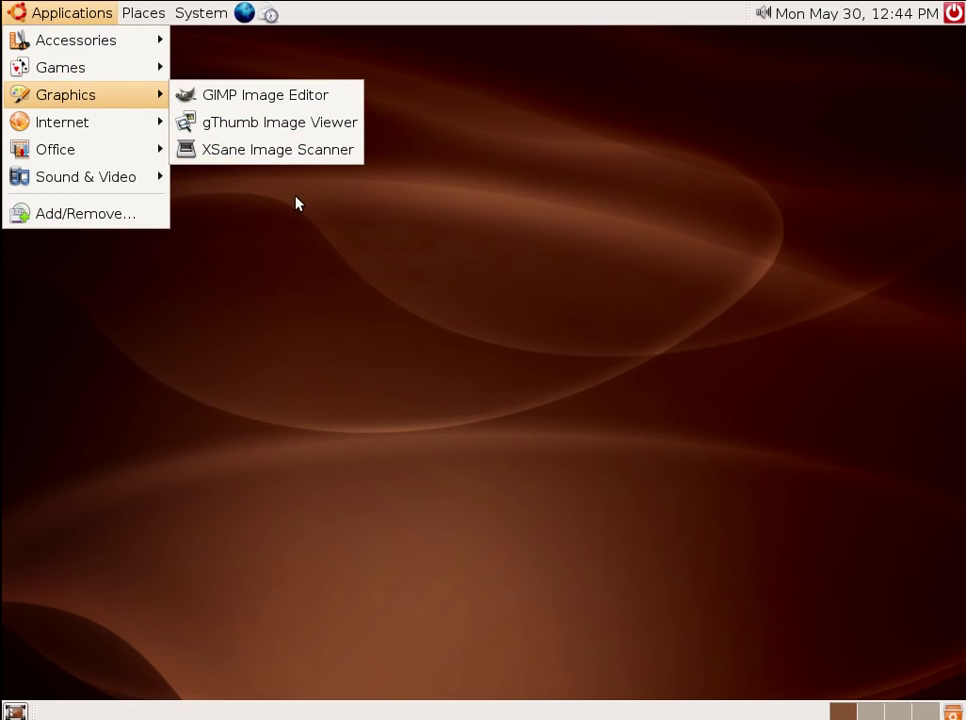
Launch GIMP, dismiss the Tip of the Day, view Help > About, then quit GIMP.
{"action": "left_click", "coordinate": [307, 104]}
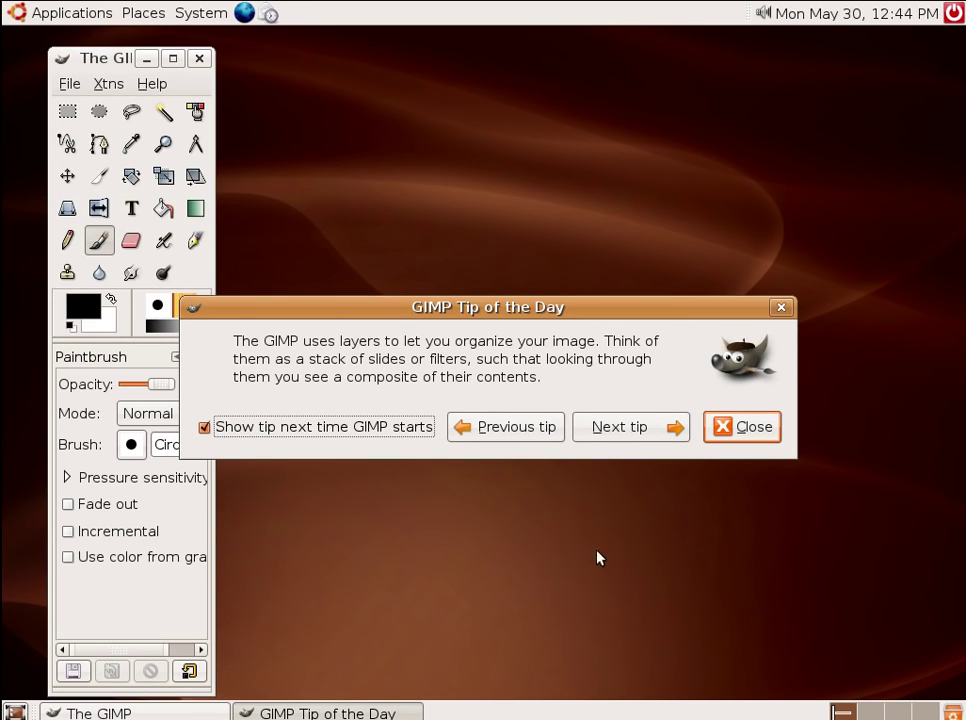
{"action": "left_click", "coordinate": [745, 440]}
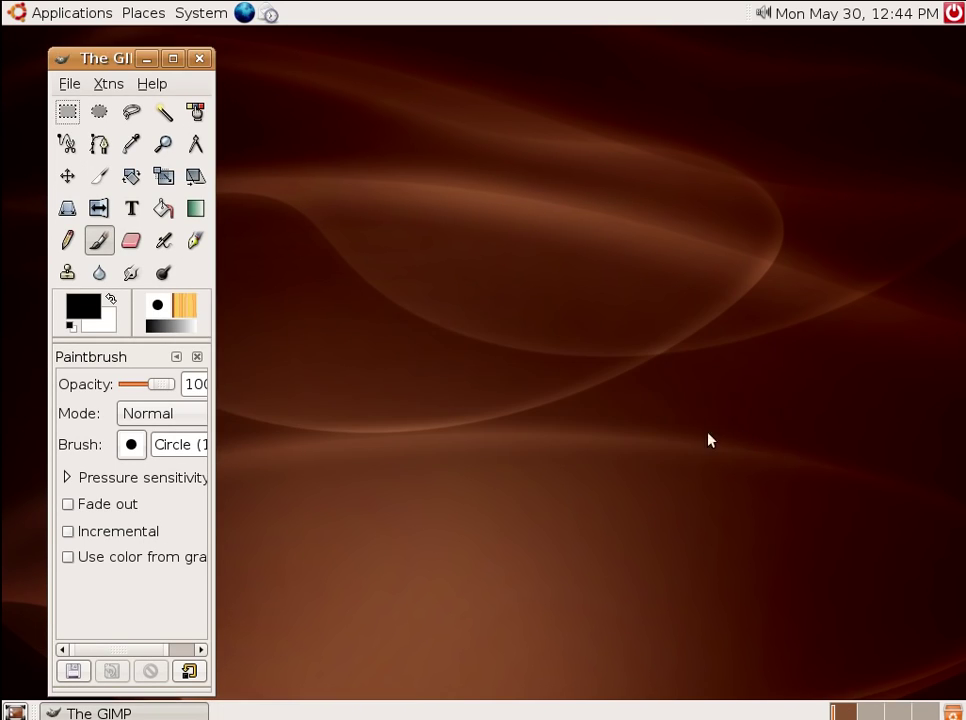
{"action": "left_click", "coordinate": [163, 86]}
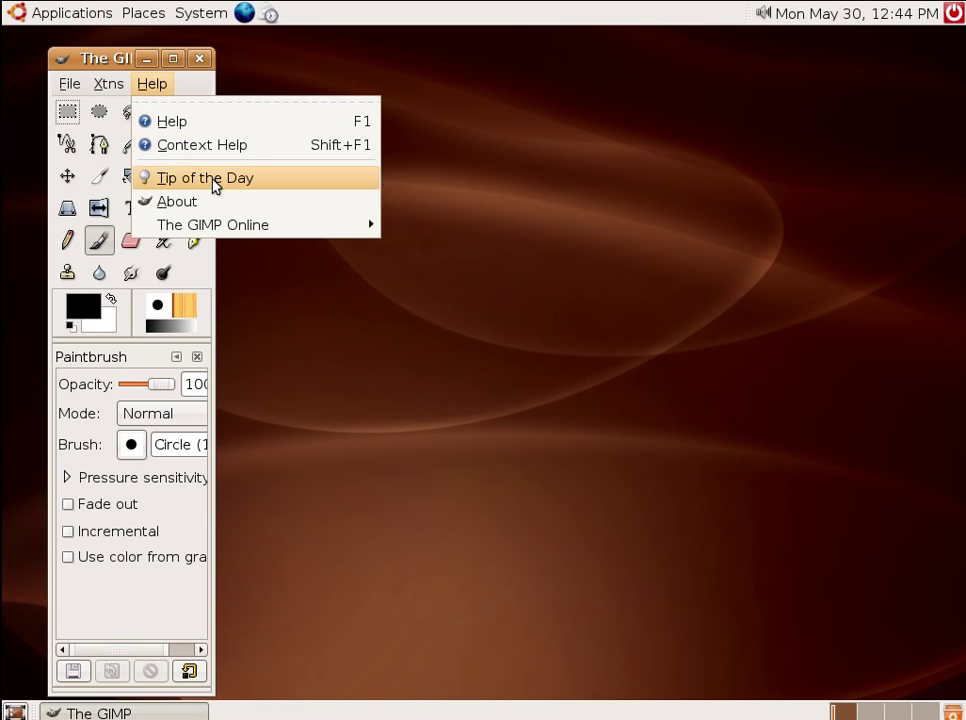
{"action": "mouse_move", "coordinate": [250, 236]}
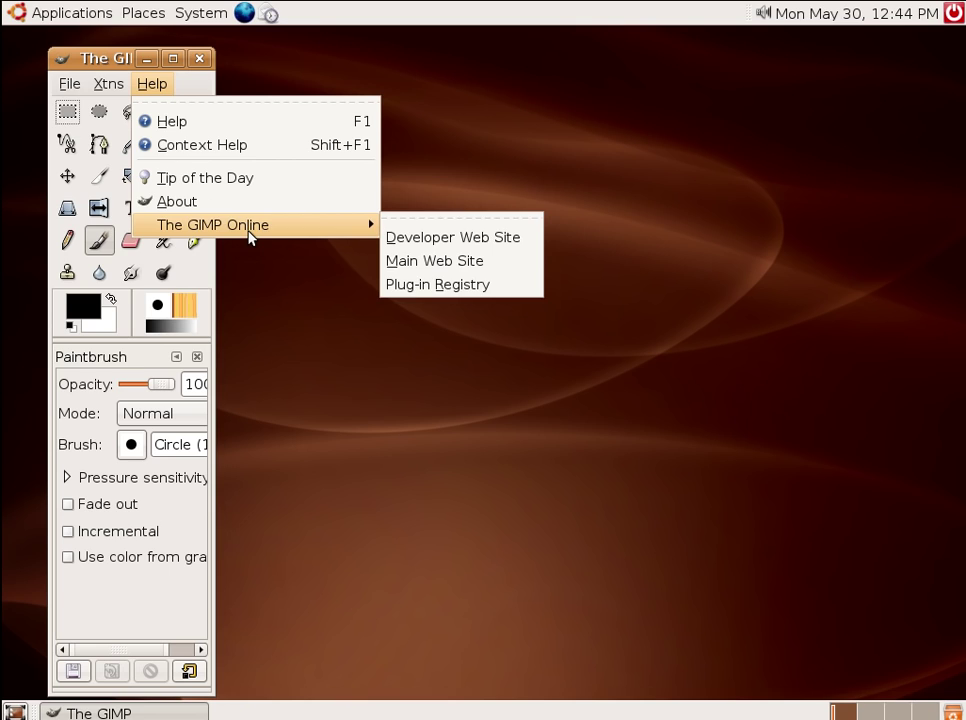
{"action": "left_click", "coordinate": [252, 209]}
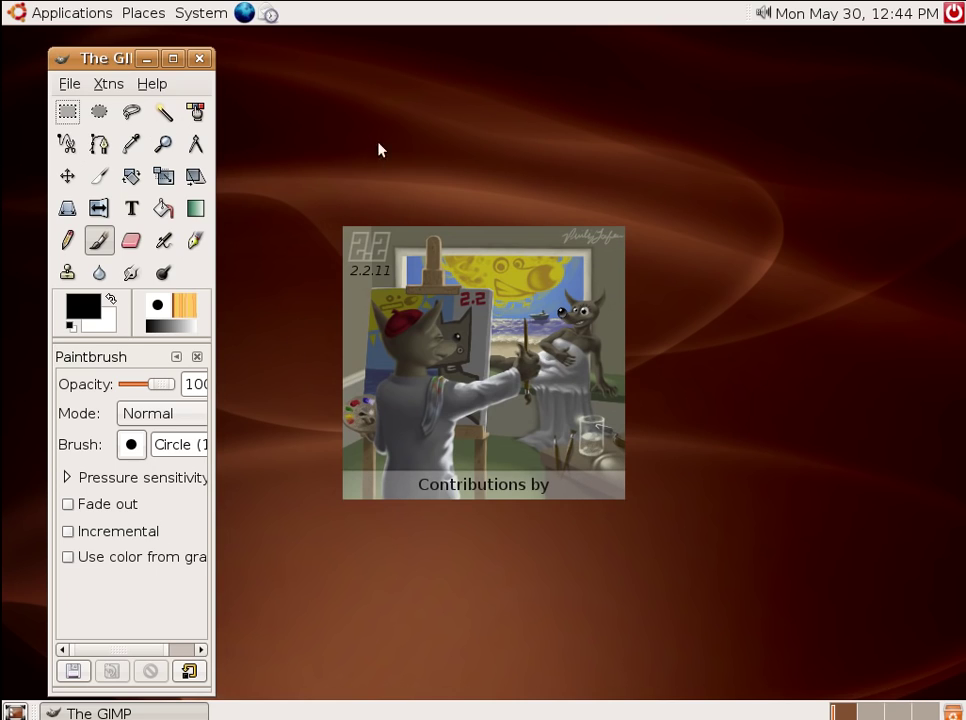
{"action": "left_click", "coordinate": [597, 266]}
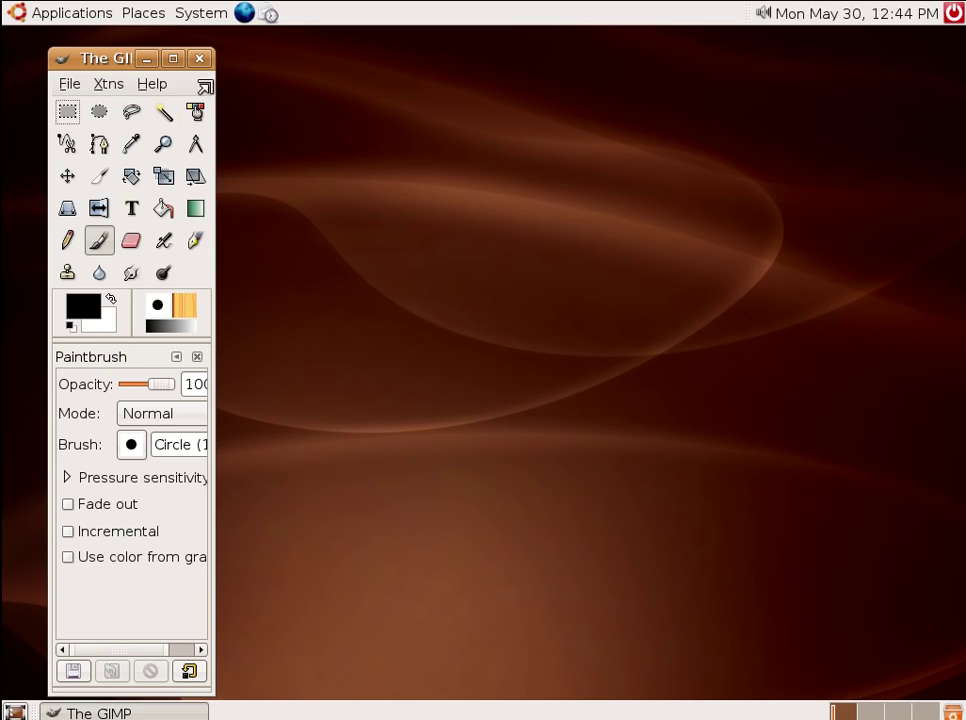
{"action": "left_click", "coordinate": [200, 59]}
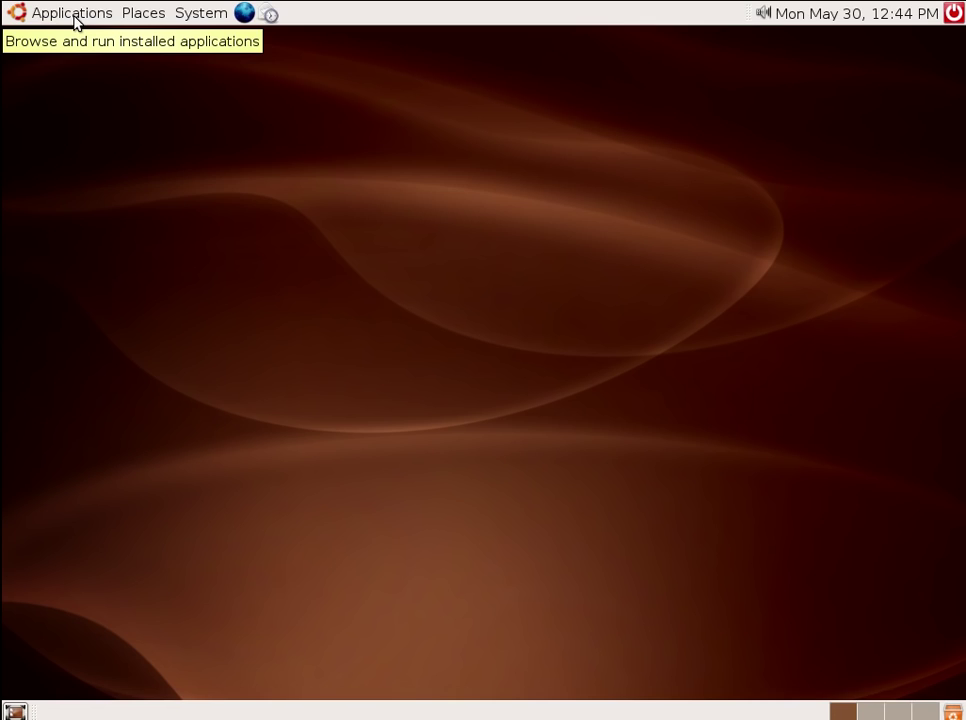
Launch Ekiga Softphone, OK the SIP and H.323 errors, close the assistant and Ekiga.
{"action": "left_click", "coordinate": [42, 16]}
{"action": "mouse_move", "coordinate": [122, 124]}
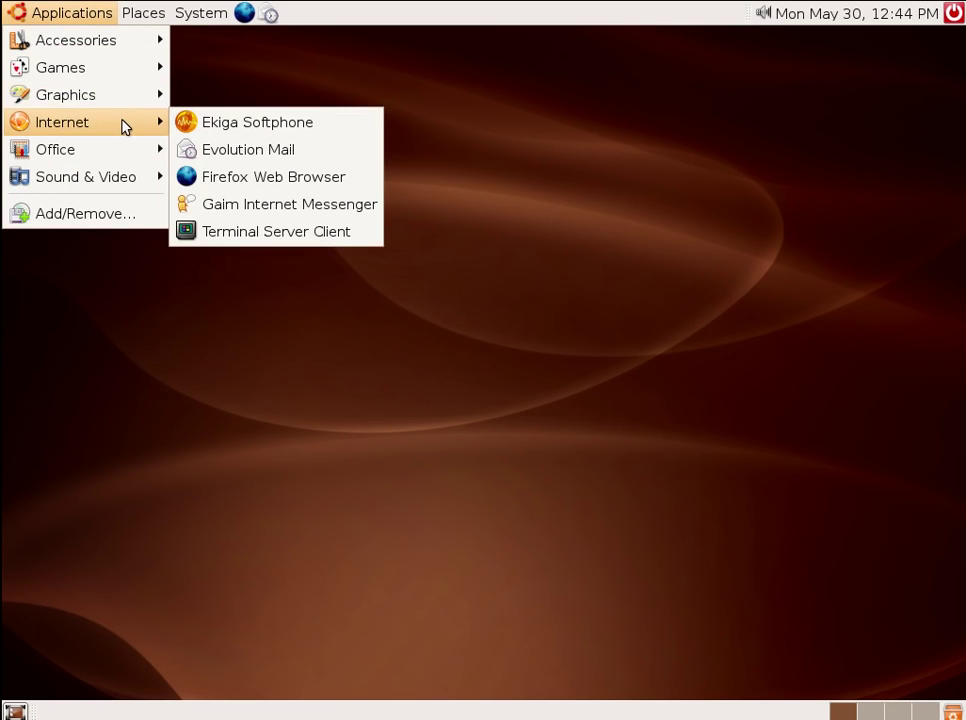
{"action": "left_click", "coordinate": [320, 125]}
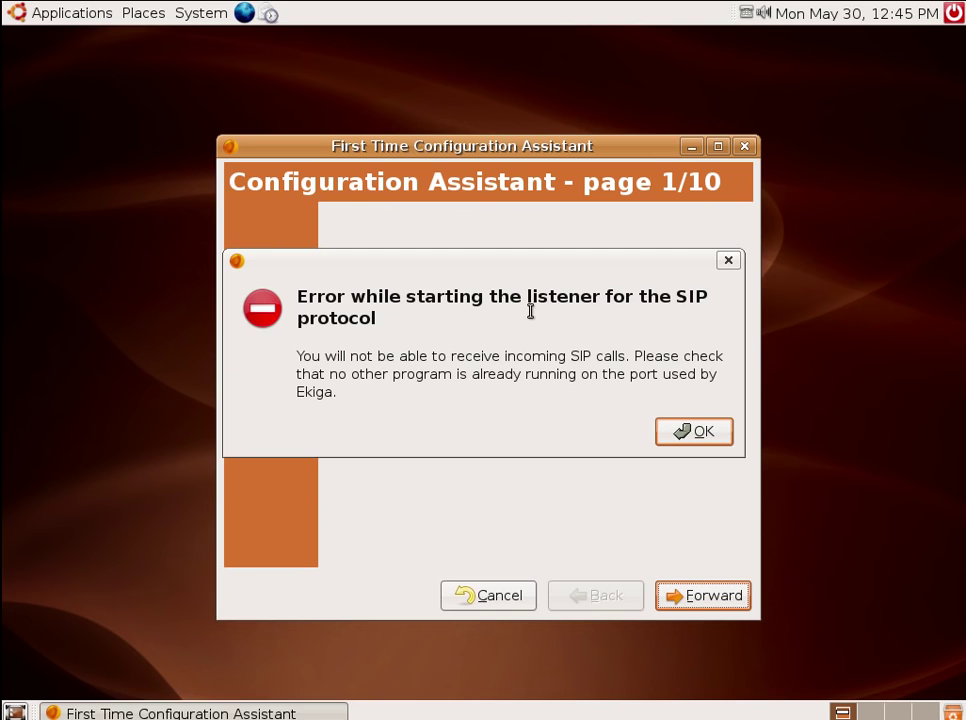
{"action": "left_click", "coordinate": [694, 431]}
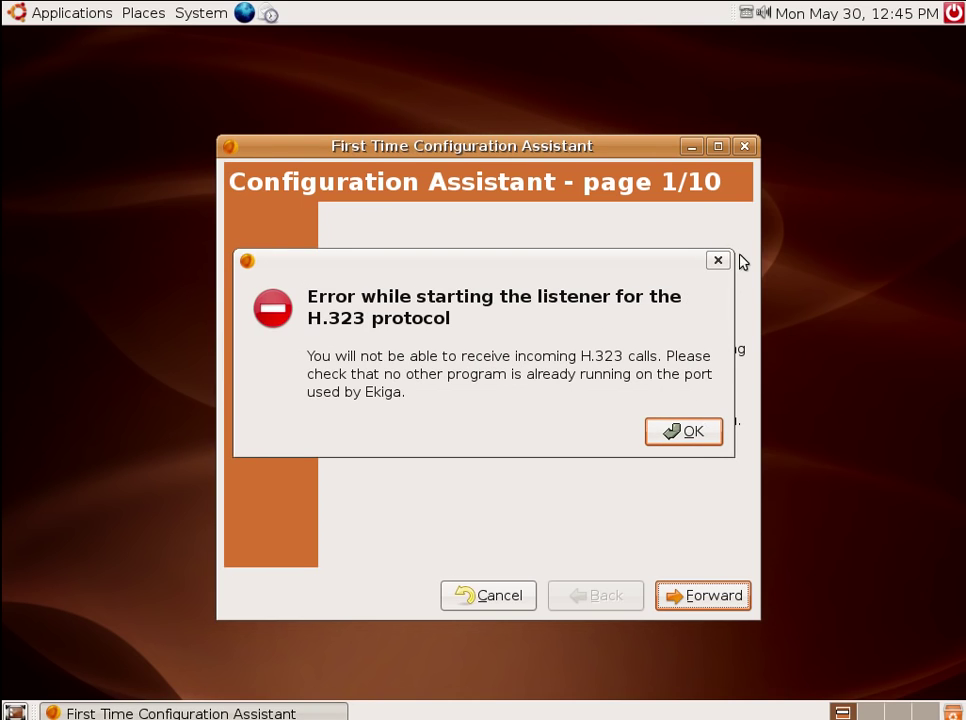
{"action": "left_click", "coordinate": [676, 434]}
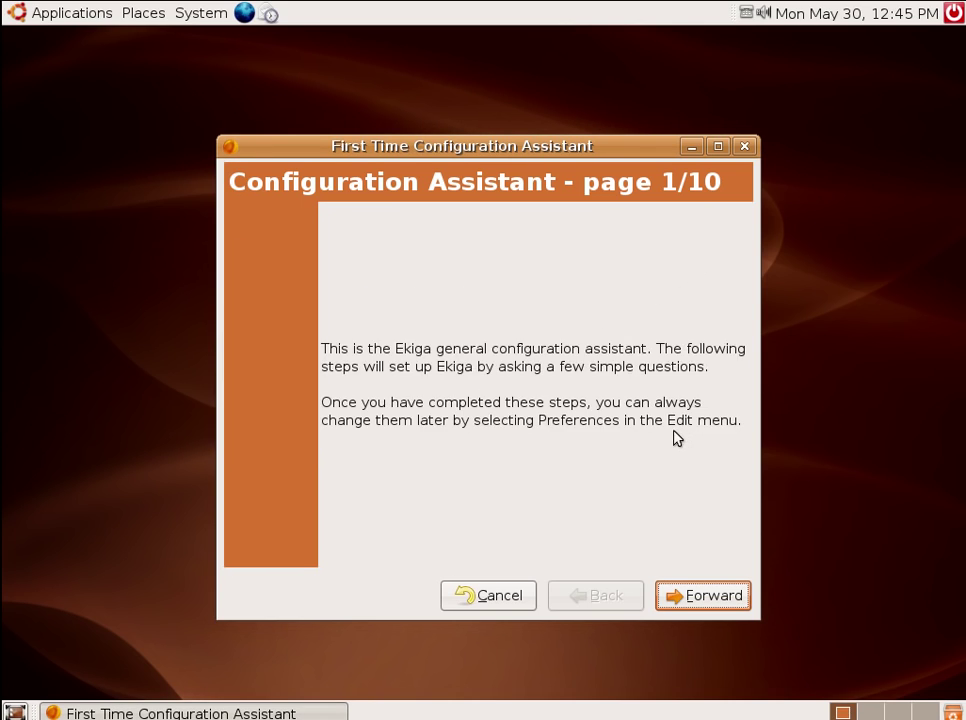
{"action": "left_click", "coordinate": [745, 148]}
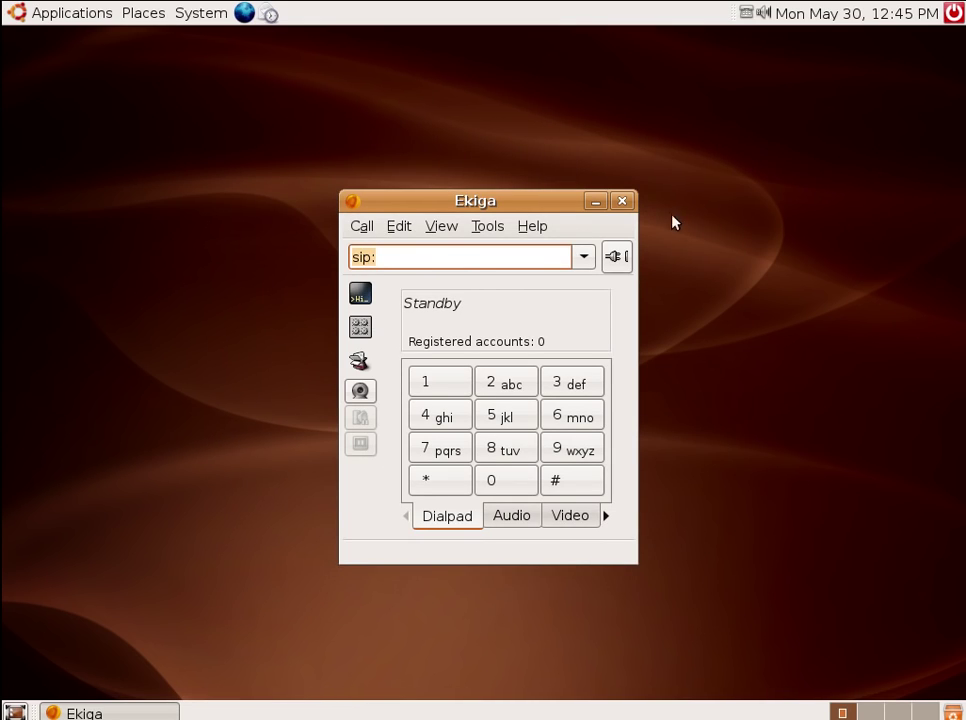
{"action": "left_click", "coordinate": [622, 203]}
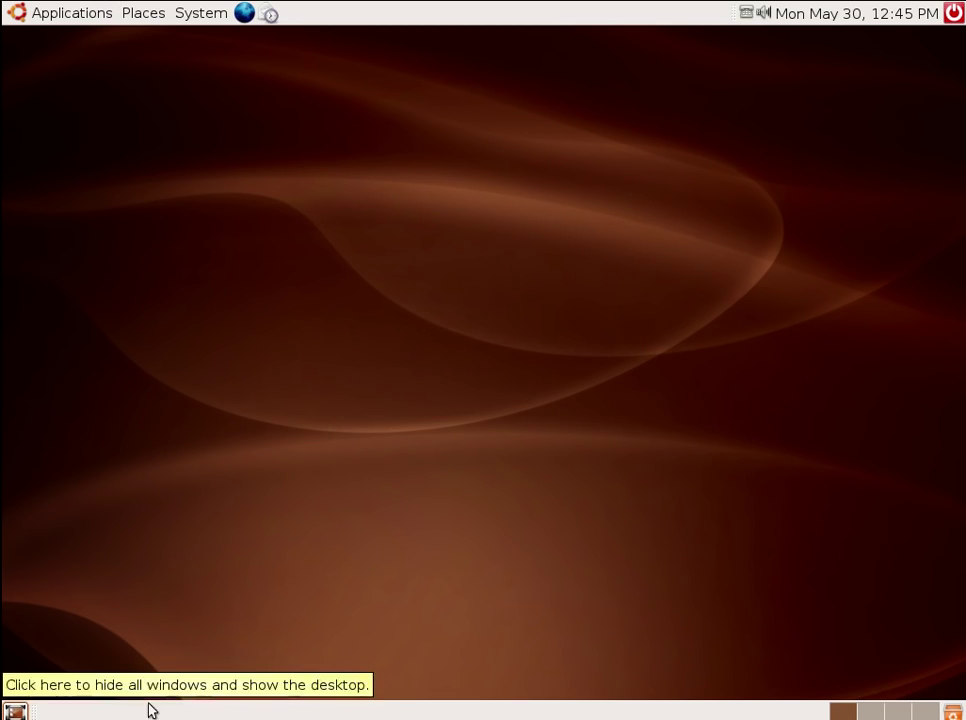
Launch Evolution Mail from Internet and close its setup assistant.
{"action": "left_click", "coordinate": [44, 22]}
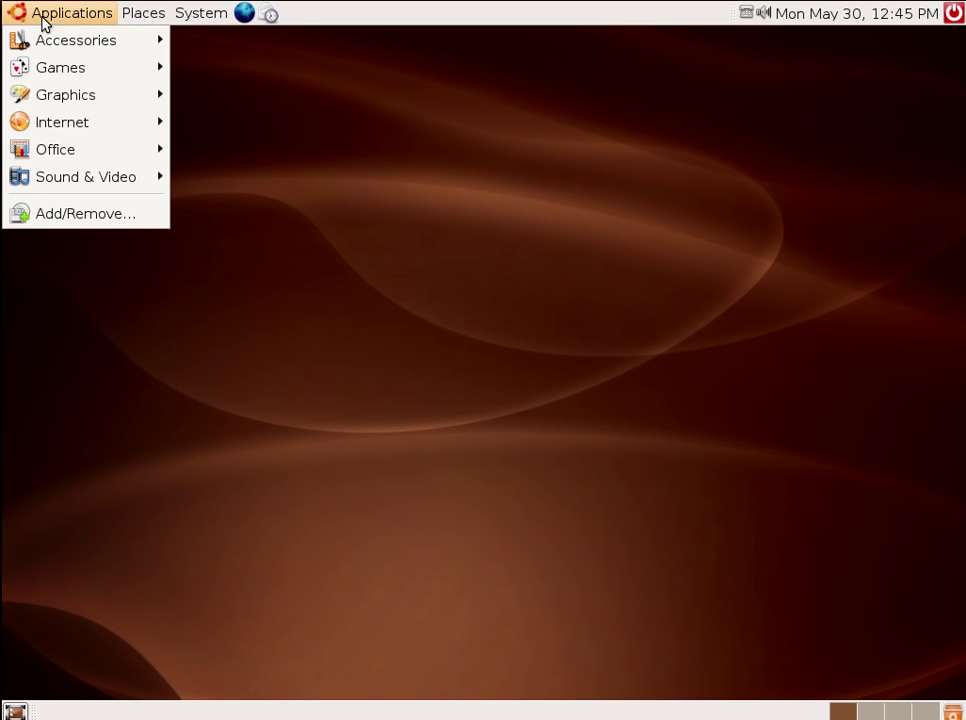
{"action": "mouse_move", "coordinate": [84, 108]}
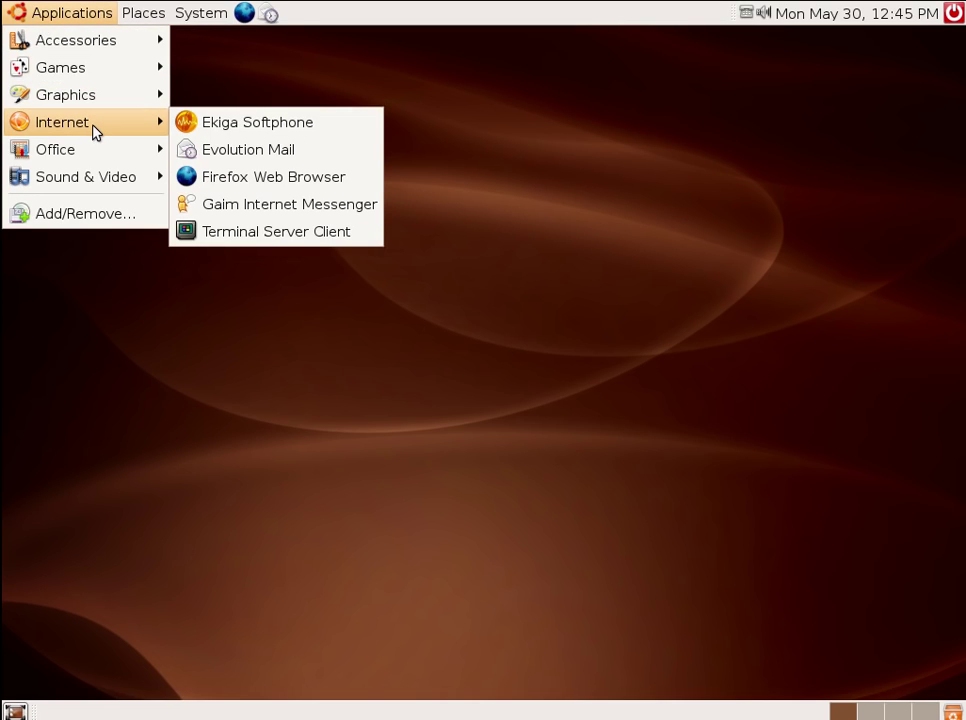
{"action": "left_click", "coordinate": [351, 149]}
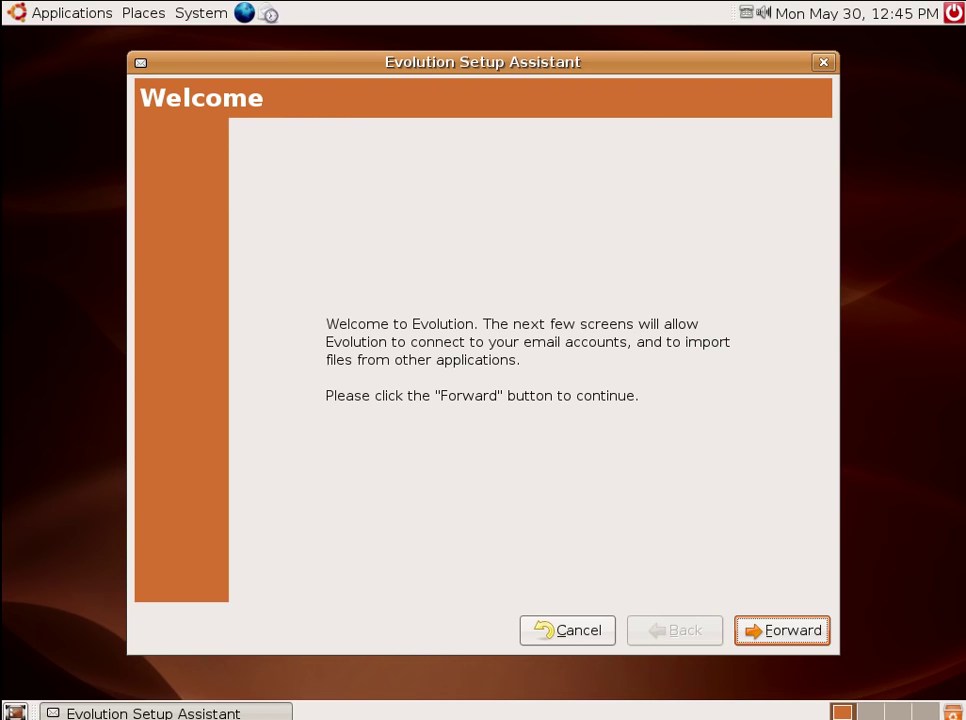
{"action": "left_click", "coordinate": [825, 66]}
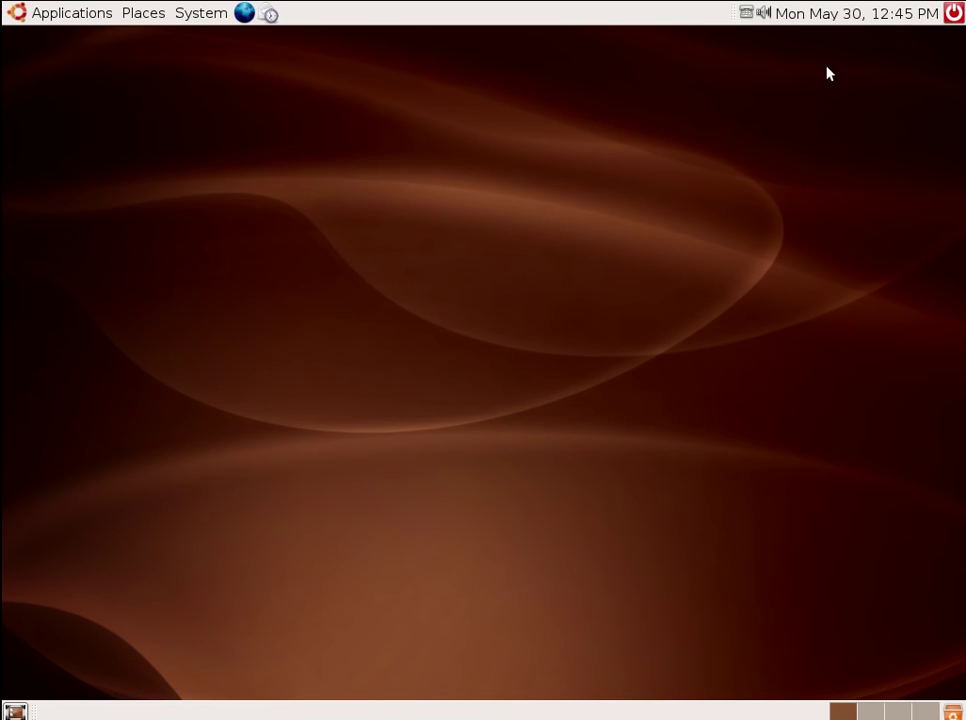
Relaunch Evolution, advance the assistant to Identity, close it, and reopen the Internet menu.
{"action": "left_click", "coordinate": [52, 15]}
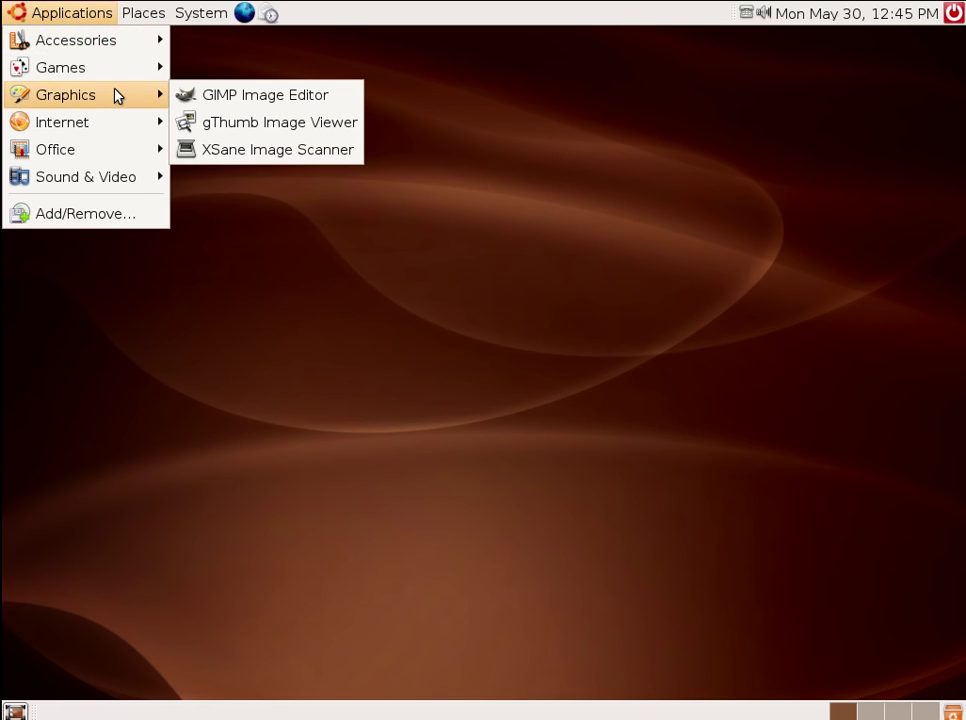
{"action": "mouse_move", "coordinate": [118, 78]}
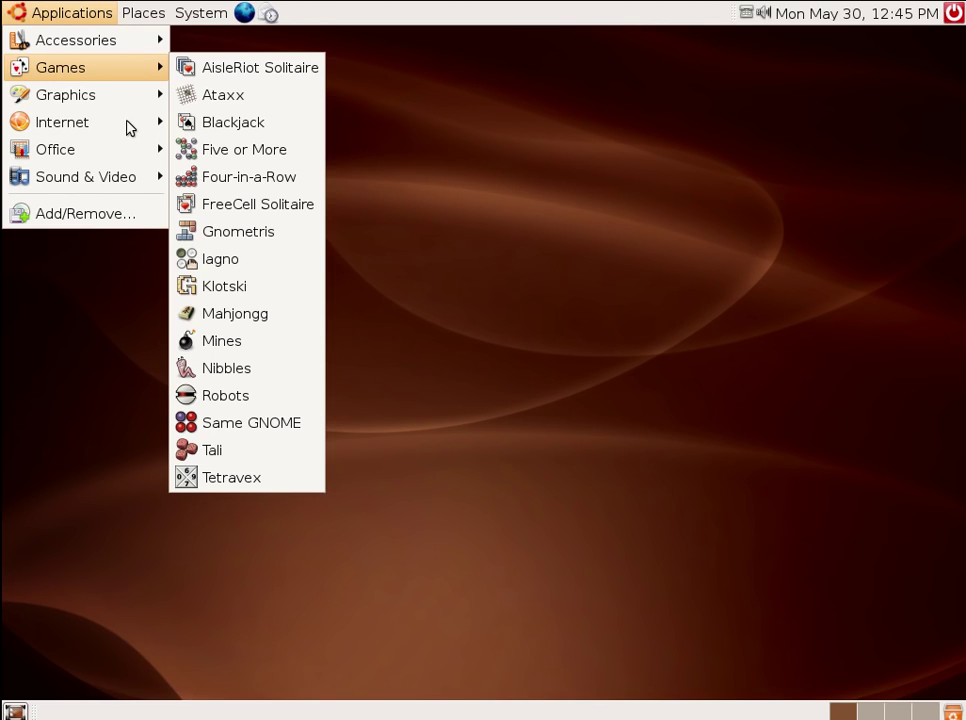
{"action": "left_click", "coordinate": [323, 150]}
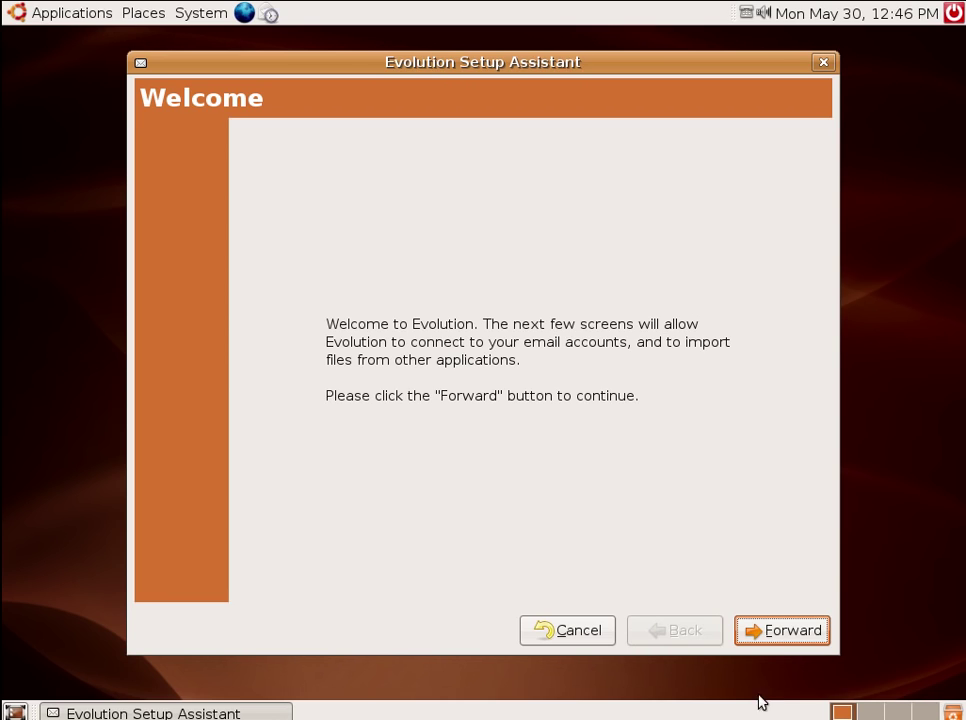
{"action": "left_click", "coordinate": [781, 638]}
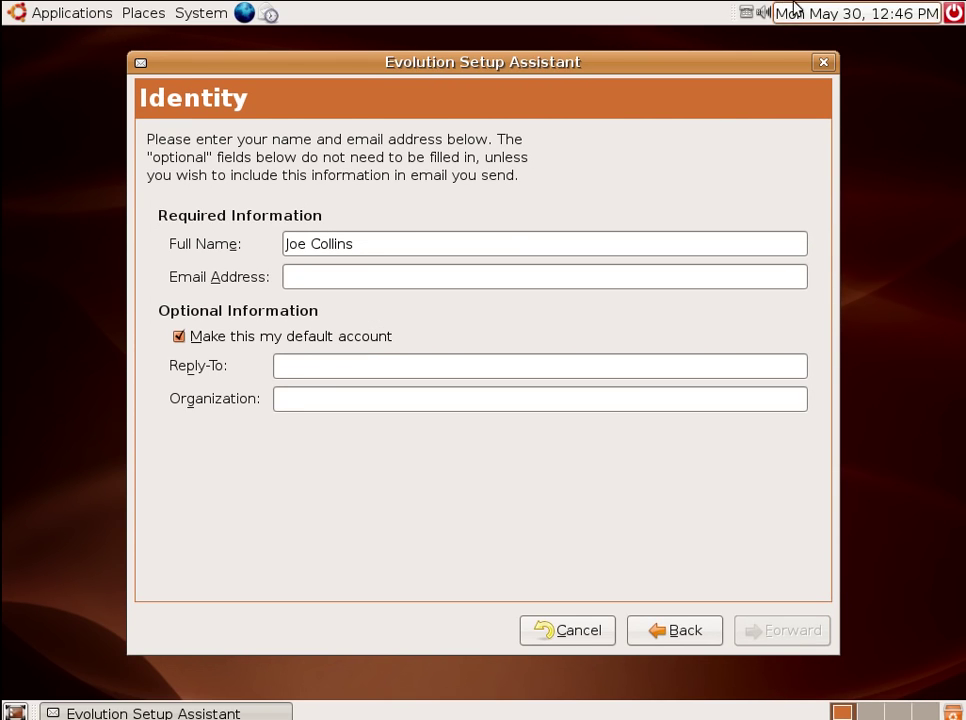
{"action": "left_click", "coordinate": [822, 64]}
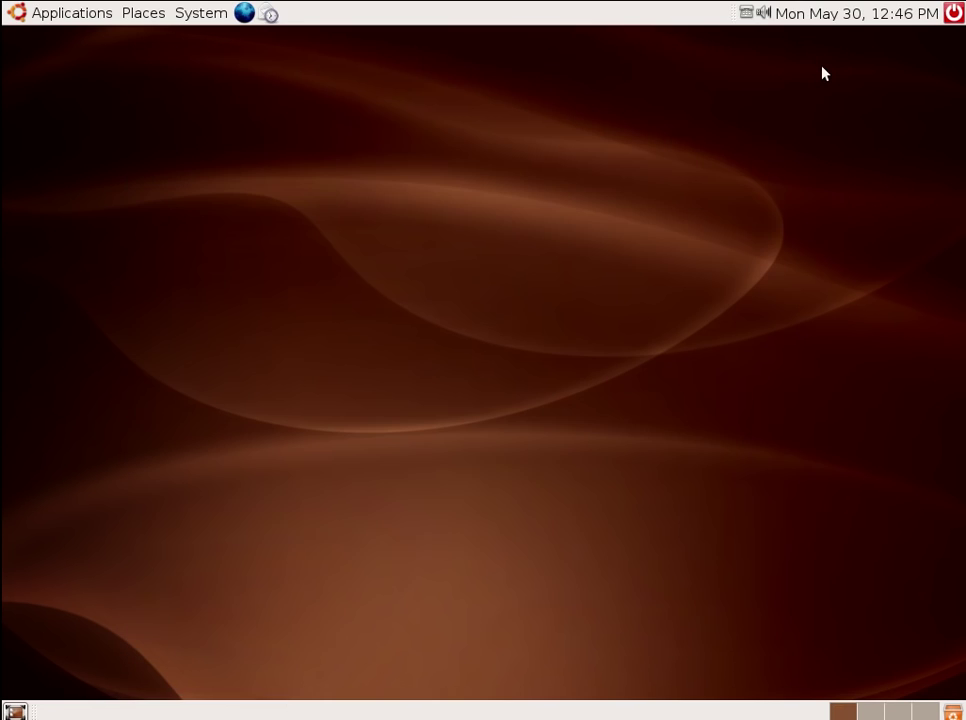
{"action": "left_click", "coordinate": [48, 22]}
{"action": "mouse_move", "coordinate": [138, 123]}
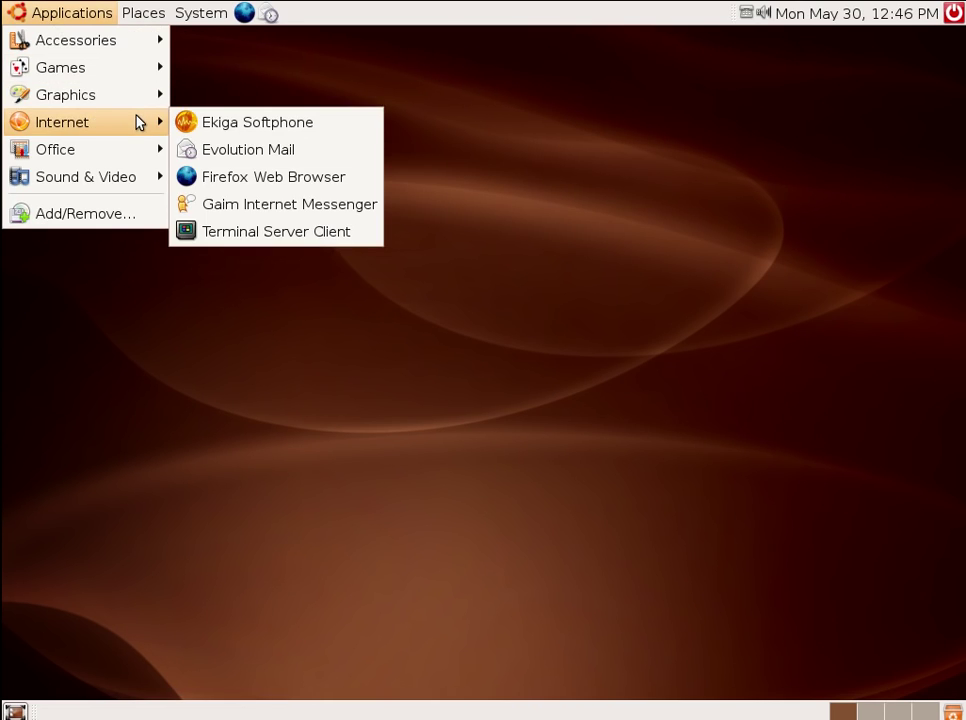
{"action": "left_click", "coordinate": [271, 177]}
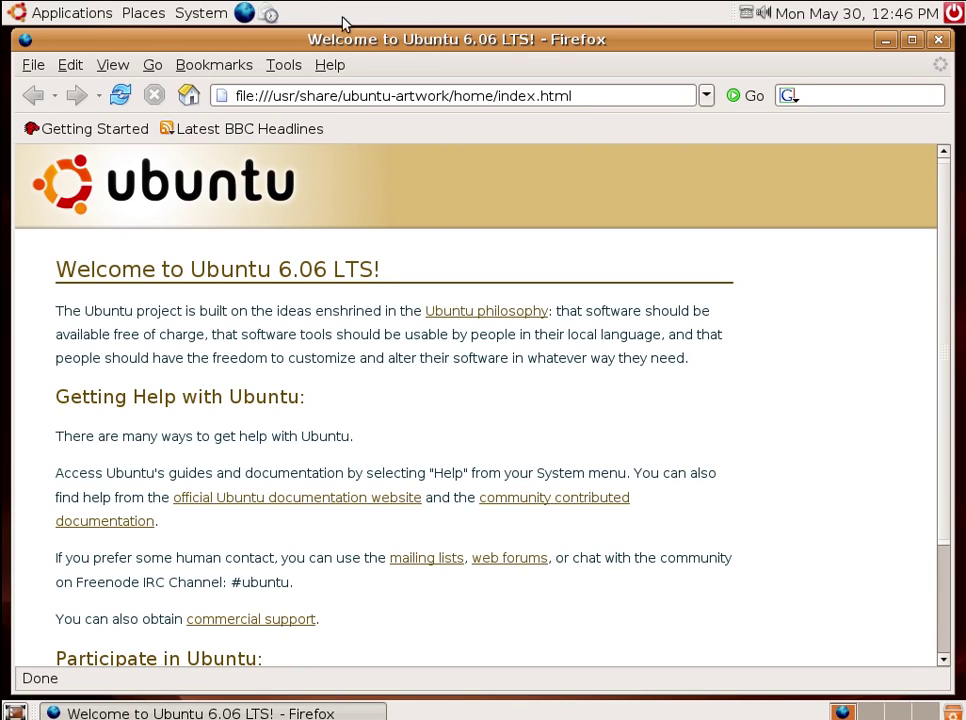
{"action": "left_click", "coordinate": [328, 64]}
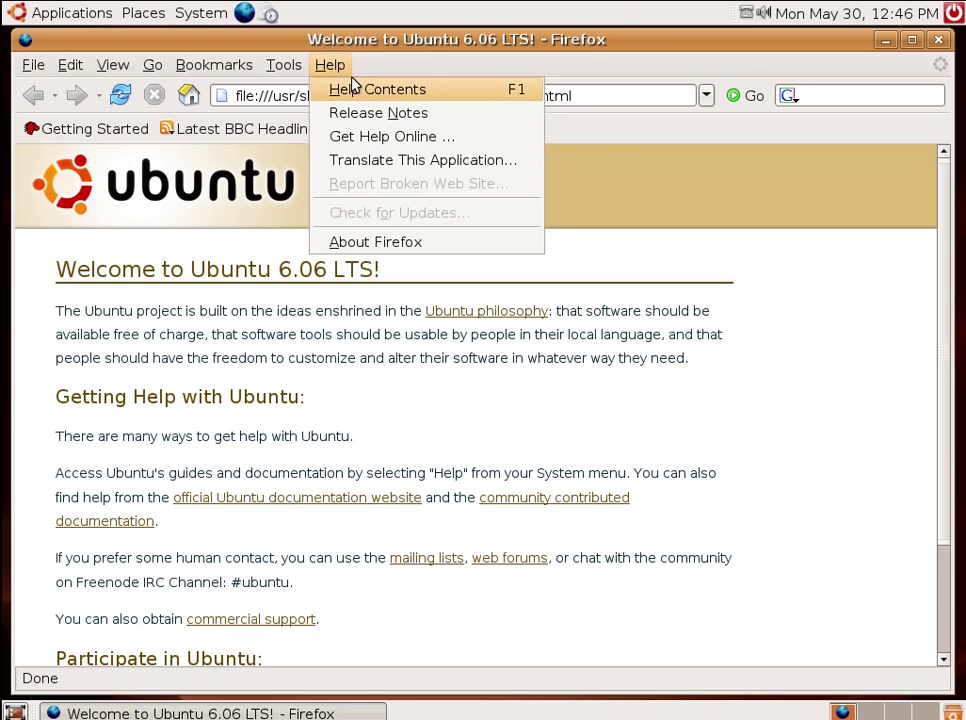
{"action": "left_click", "coordinate": [432, 244]}
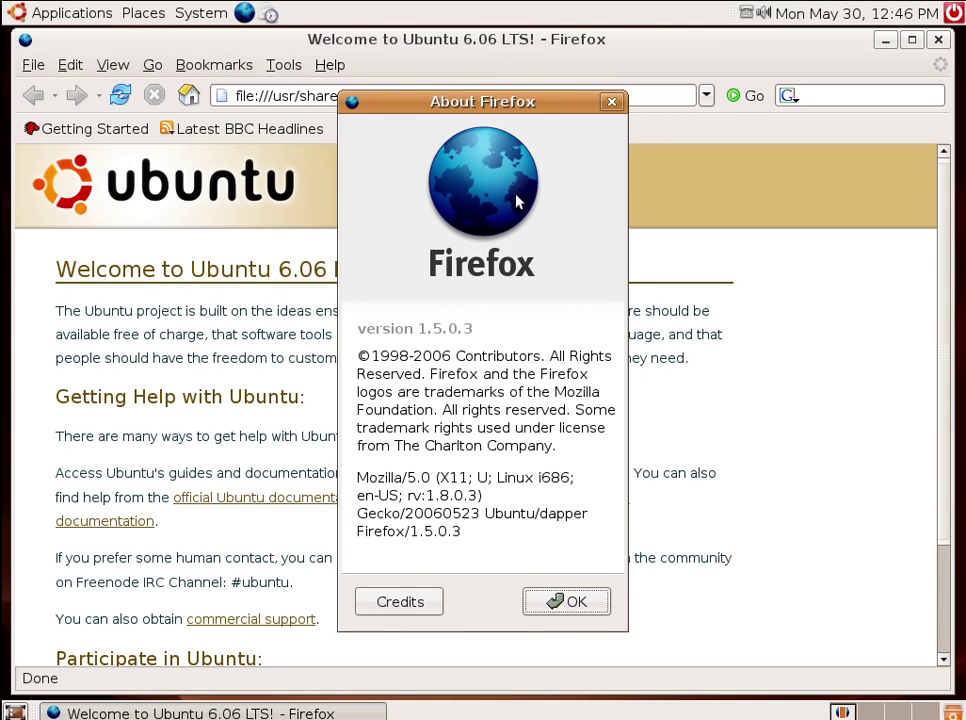
{"action": "left_click", "coordinate": [612, 102]}
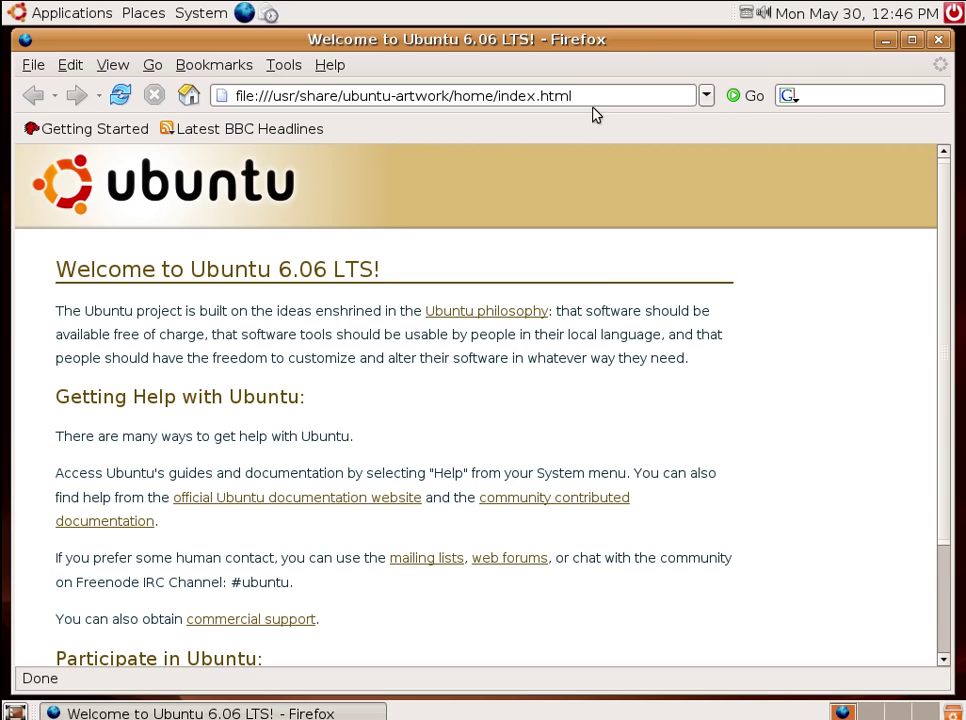
{"action": "left_click", "coordinate": [575, 96]}
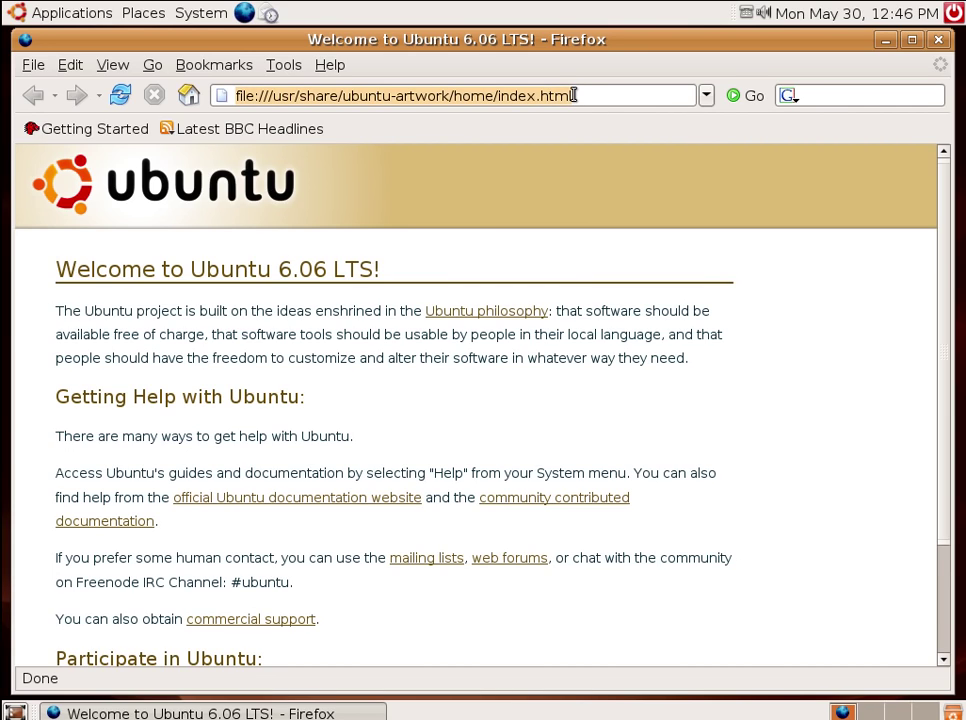
{"action": "type", "text": "www."}
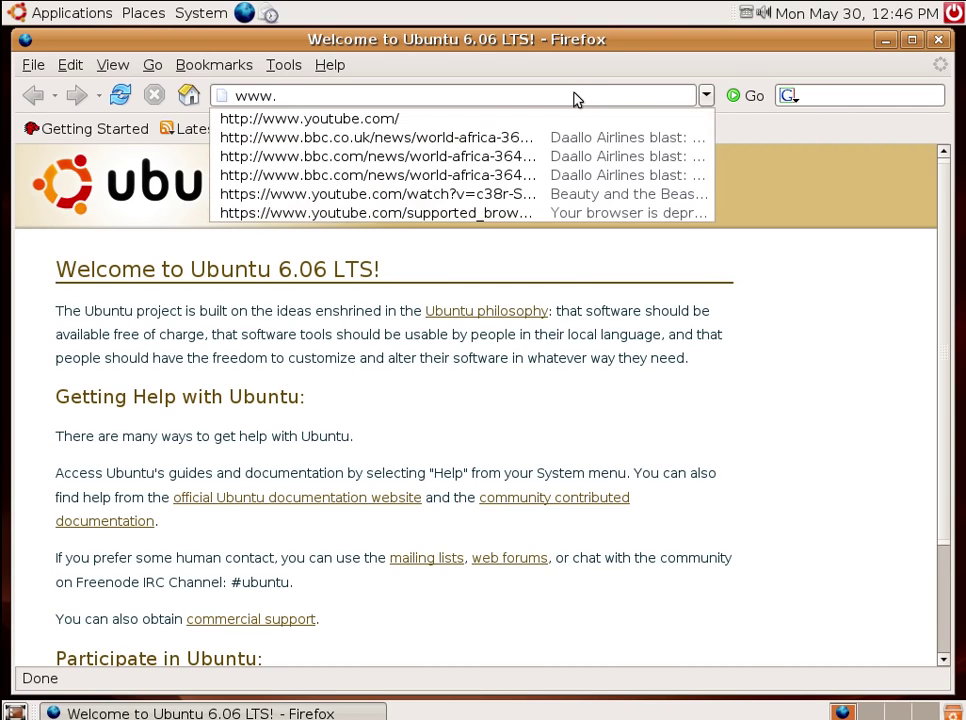
{"action": "type", "text": "youtube.co"}
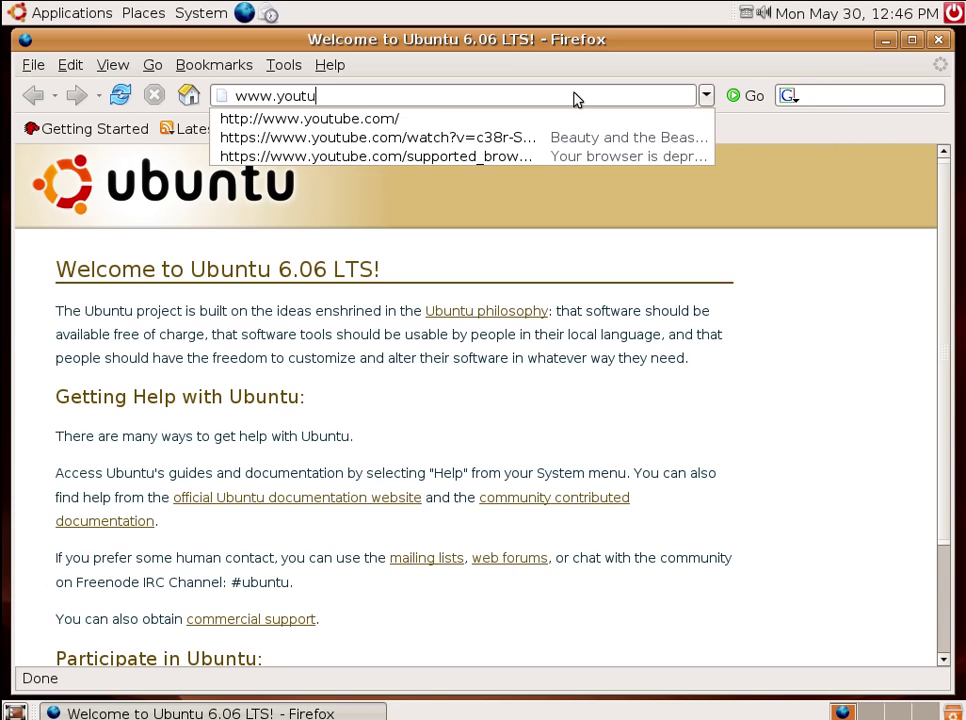
{"action": "type", "text": "m"}
{"action": "key", "text": "Return"}
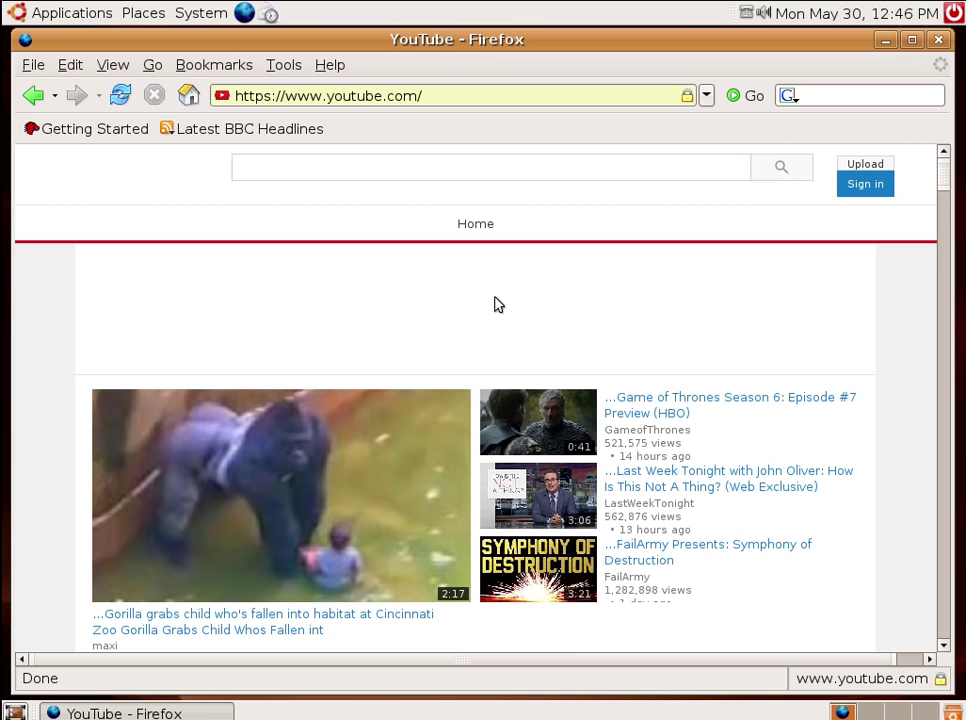
Open the Beauty and the Beast Official US Teaser Trailer page, then go back.
{"action": "scroll", "coordinate": [586, 410], "scroll_direction": "down", "scroll_amount": 5}
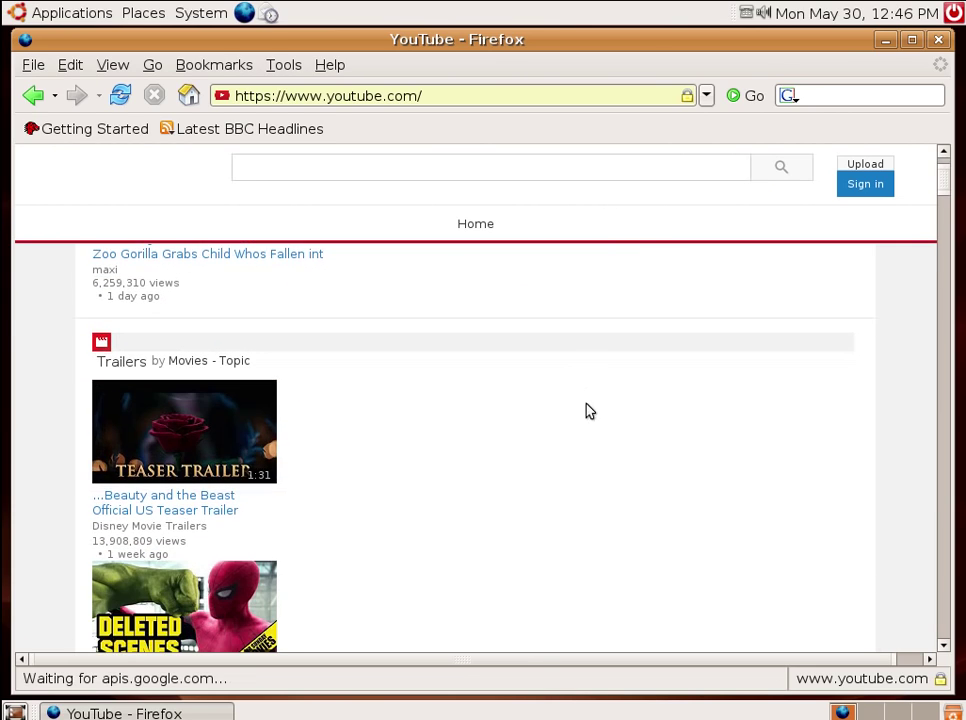
{"action": "left_click", "coordinate": [146, 443]}
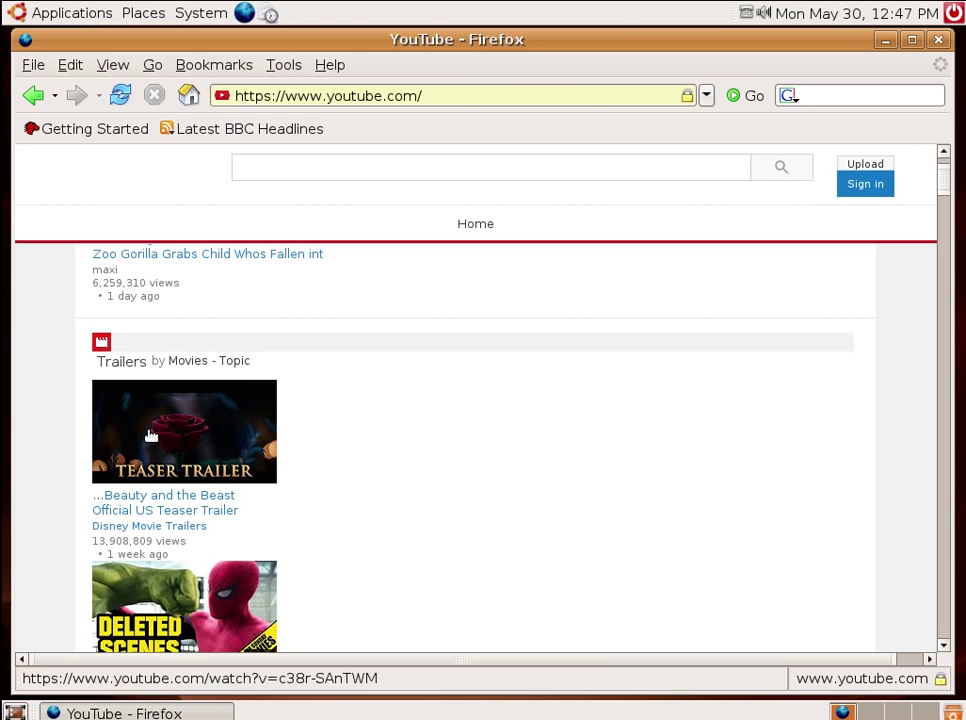
{"action": "left_click", "coordinate": [150, 436]}
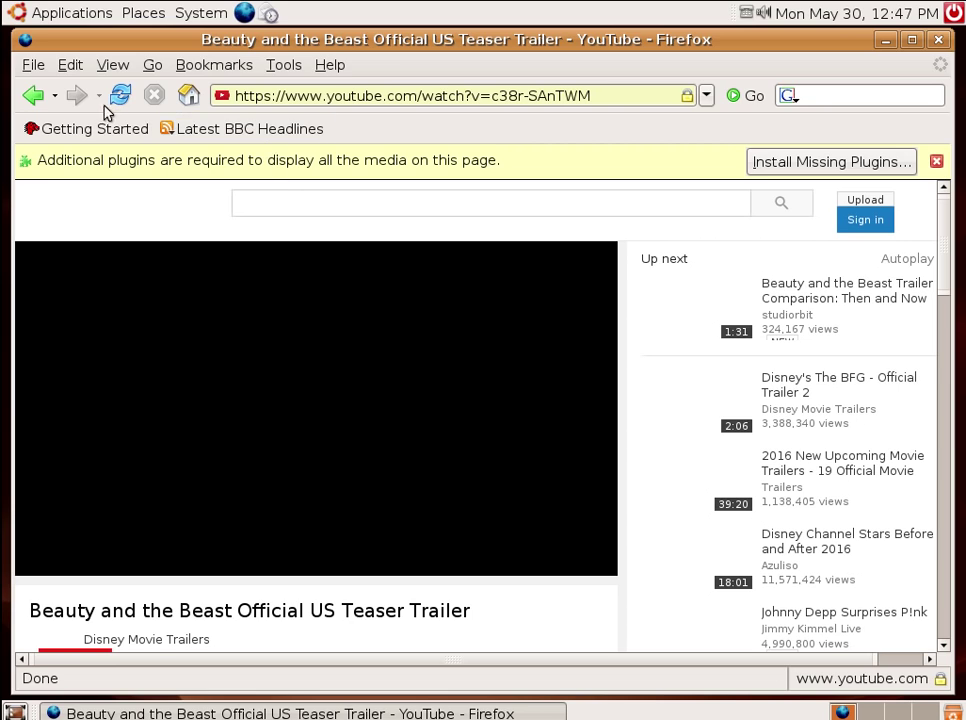
{"action": "left_click", "coordinate": [48, 99]}
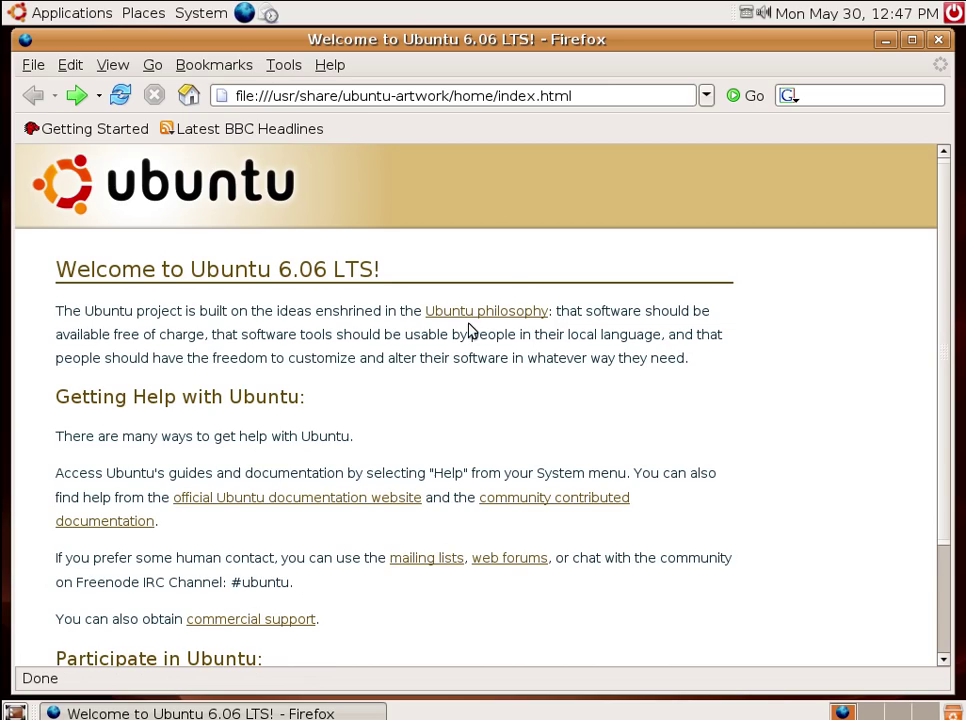
Scroll through the Ubuntu 6.06 welcome page and show the Latest BBC Headlines live bookmark list.
{"action": "scroll", "coordinate": [470, 320], "scroll_direction": "down", "scroll_amount": 3}
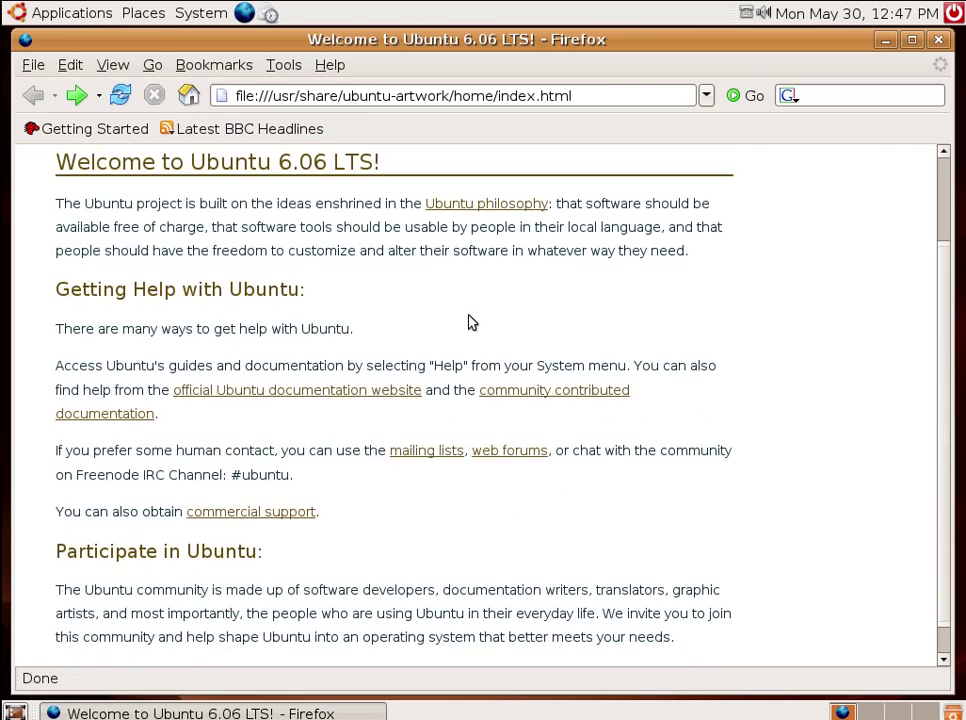
{"action": "scroll", "coordinate": [470, 320], "scroll_direction": "up", "scroll_amount": 2}
{"action": "scroll", "coordinate": [470, 320], "scroll_direction": "up", "scroll_amount": 1}
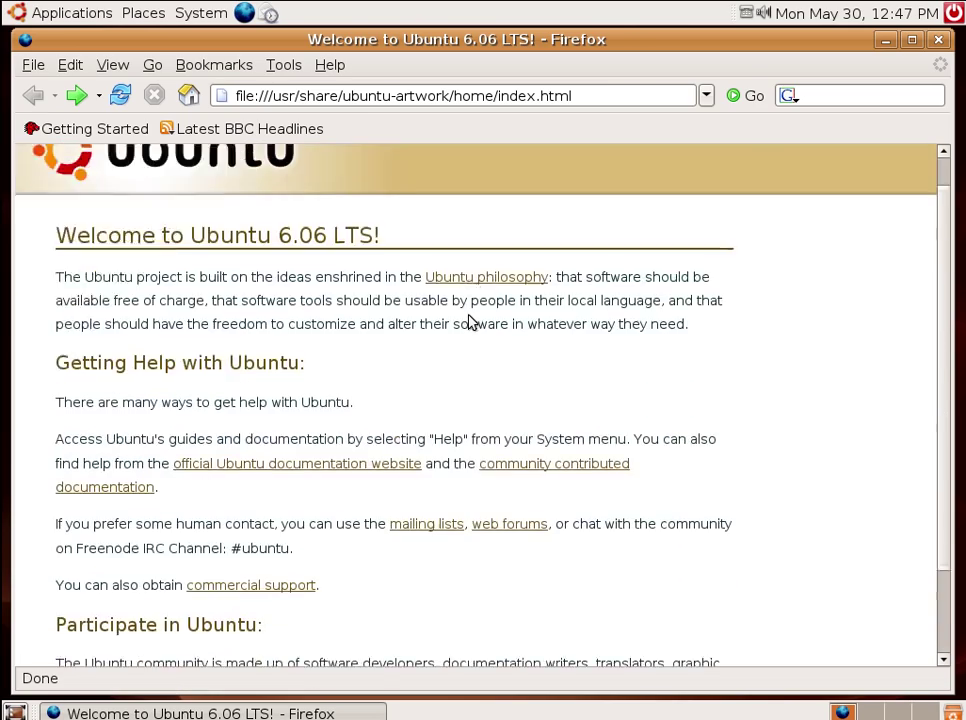
{"action": "scroll", "coordinate": [470, 322], "scroll_direction": "down", "scroll_amount": 2}
{"action": "scroll", "coordinate": [466, 312], "scroll_direction": "up", "scroll_amount": 3}
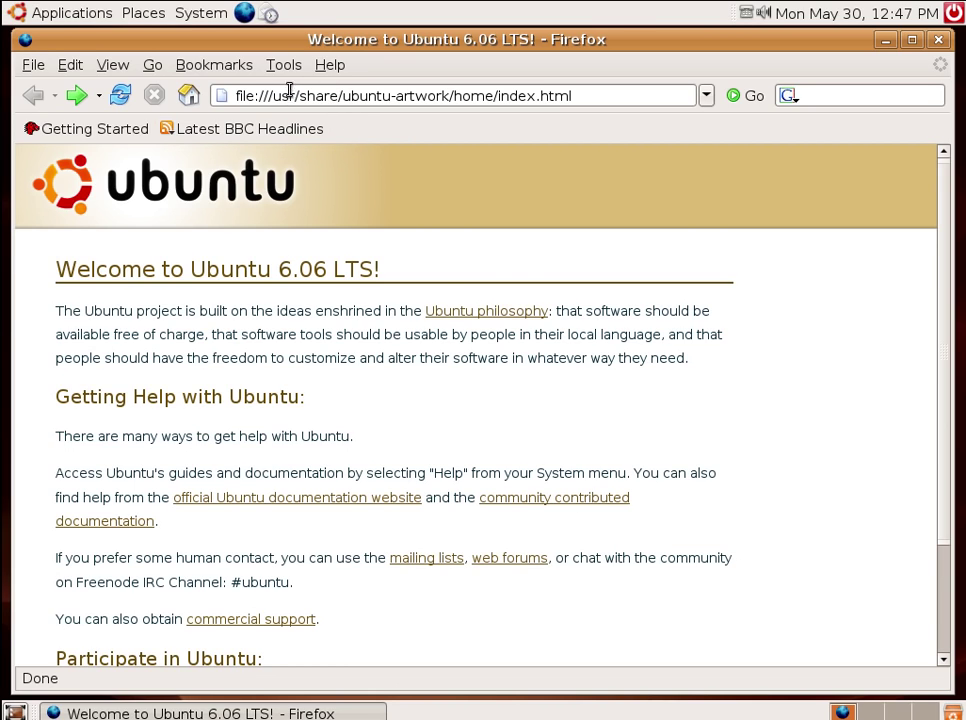
{"action": "left_click", "coordinate": [272, 138]}
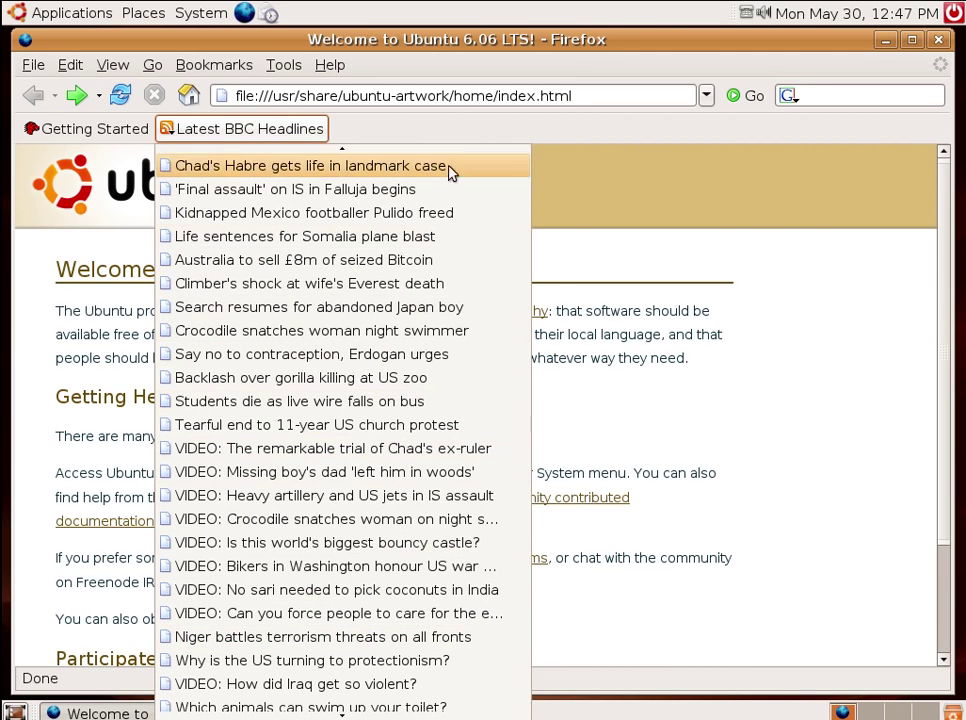
Open the Daallo Airlines blast story, accepting the first certificate warning.
{"action": "left_click", "coordinate": [424, 237]}
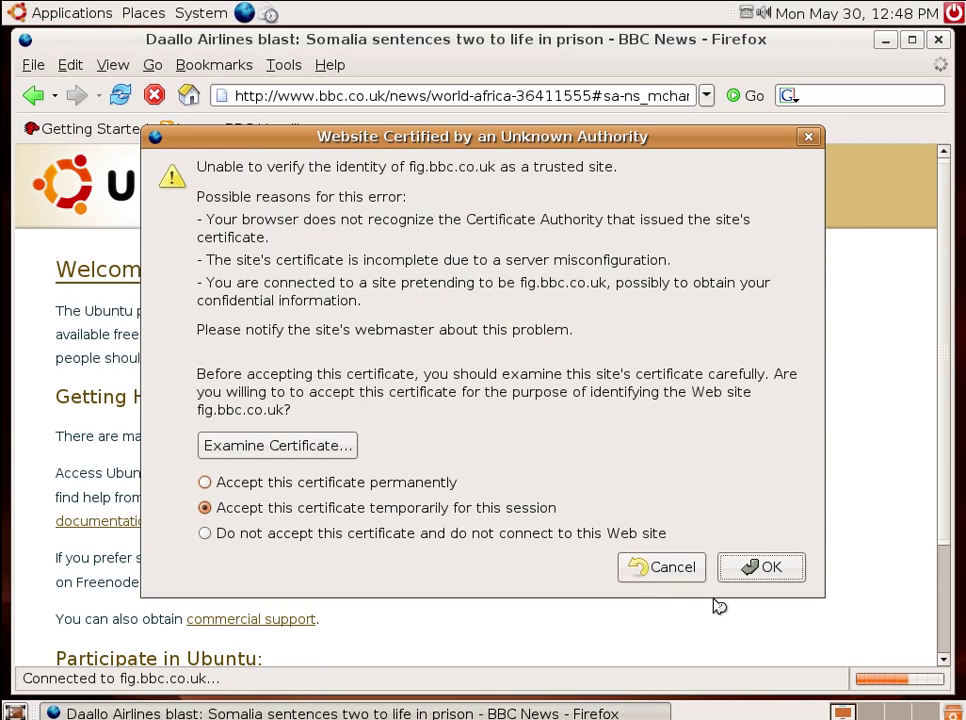
{"action": "left_click", "coordinate": [768, 572]}
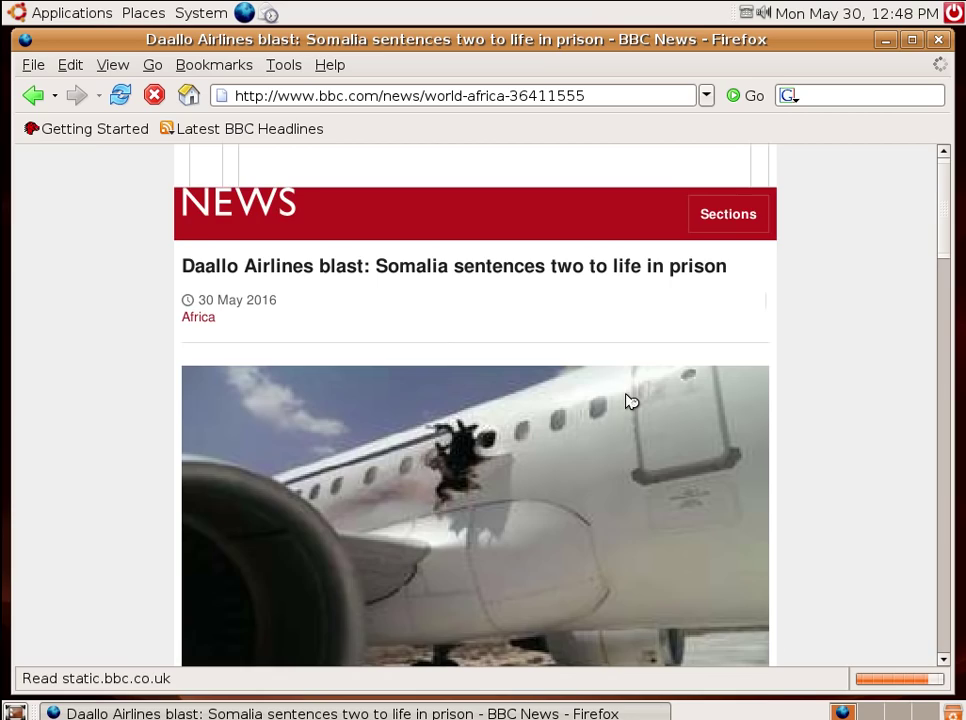
{"action": "scroll", "coordinate": [627, 399], "scroll_direction": "down", "scroll_amount": 5}
{"action": "scroll", "coordinate": [630, 402], "scroll_direction": "down", "scroll_amount": 4}
{"action": "scroll", "coordinate": [628, 401], "scroll_direction": "down", "scroll_amount": 3}
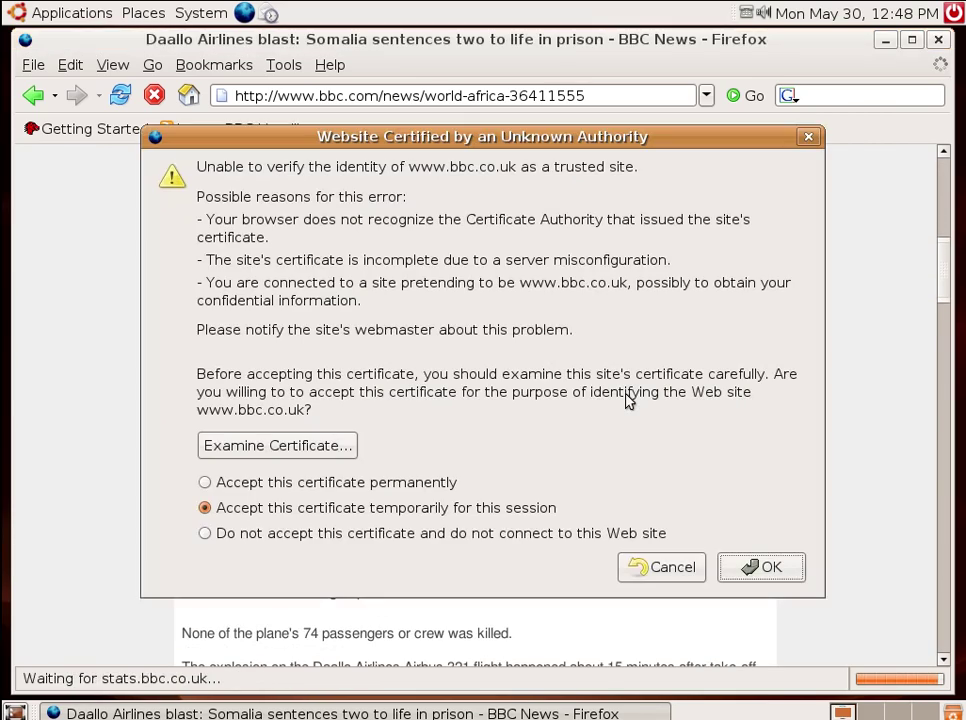
Accept the second certificate warning, scroll through the article, and close Firefox.
{"action": "left_click", "coordinate": [770, 566]}
{"action": "scroll", "coordinate": [722, 494], "scroll_direction": "down", "scroll_amount": 5}
{"action": "scroll", "coordinate": [720, 496], "scroll_direction": "down", "scroll_amount": 5}
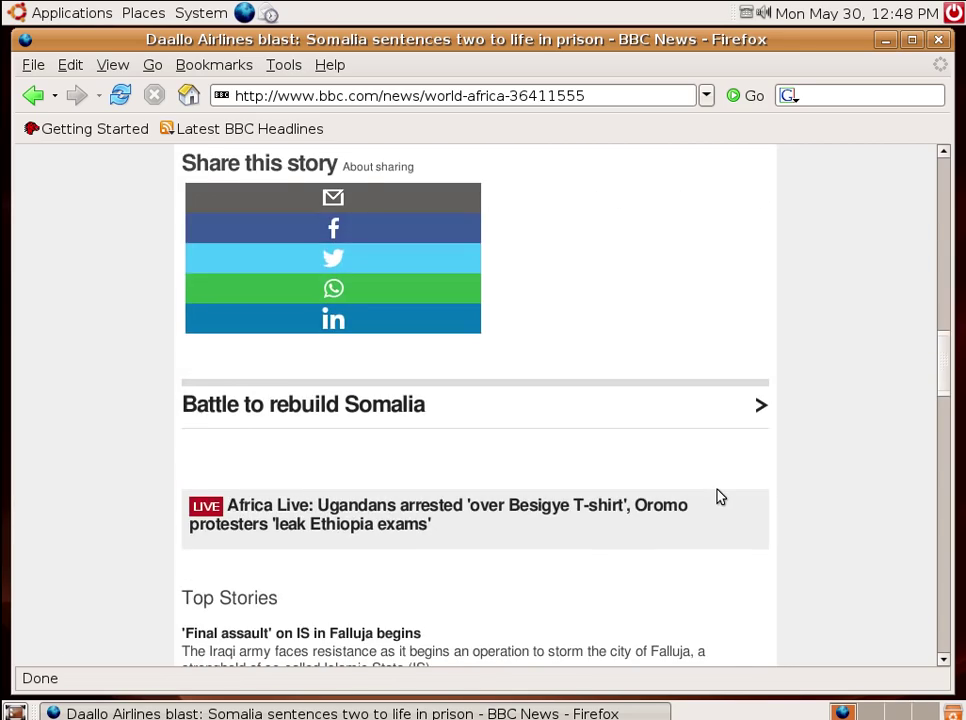
{"action": "scroll", "coordinate": [720, 496], "scroll_direction": "up", "scroll_amount": 15}
{"action": "scroll", "coordinate": [720, 496], "scroll_direction": "up", "scroll_amount": 3}
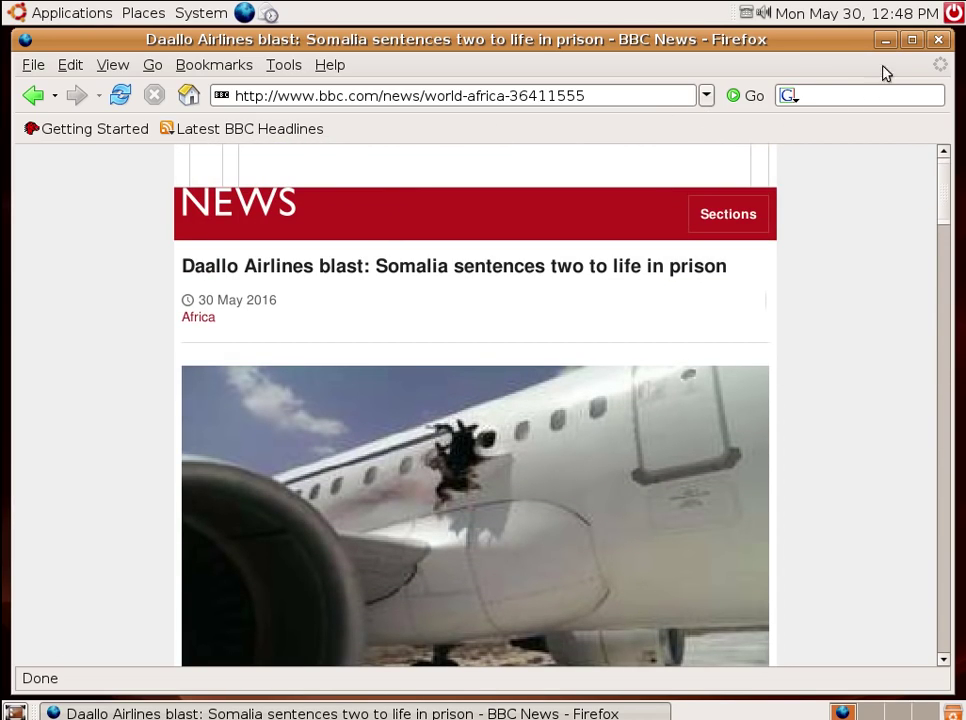
{"action": "left_click", "coordinate": [940, 40]}
Launch Terminal Server Client from Applications > Internet, then close it right away.
{"action": "left_click", "coordinate": [64, 20]}
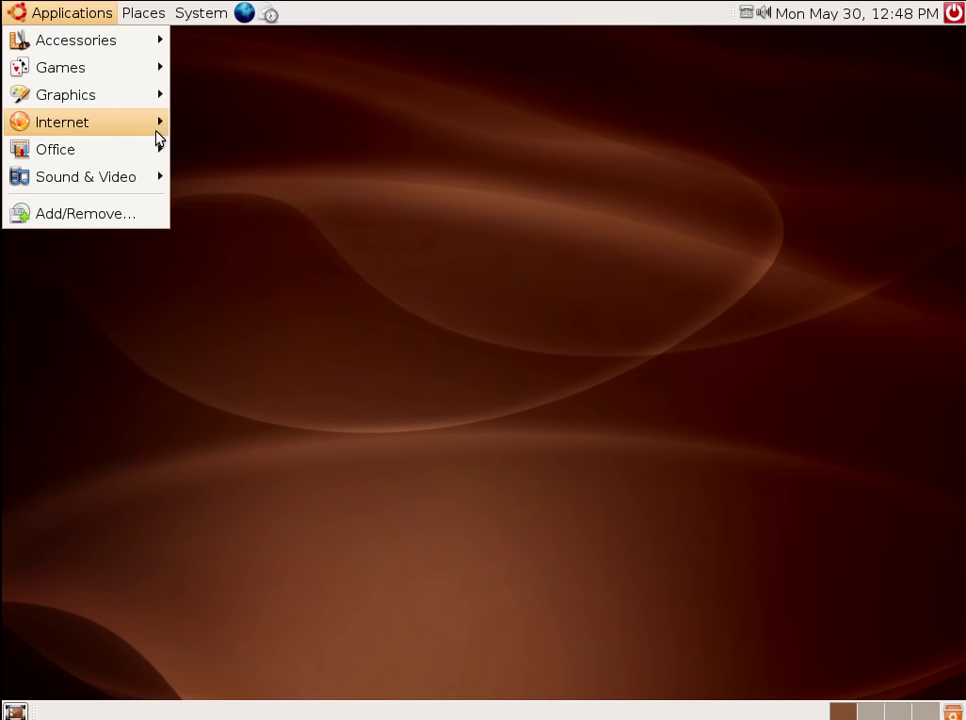
{"action": "mouse_move", "coordinate": [156, 132]}
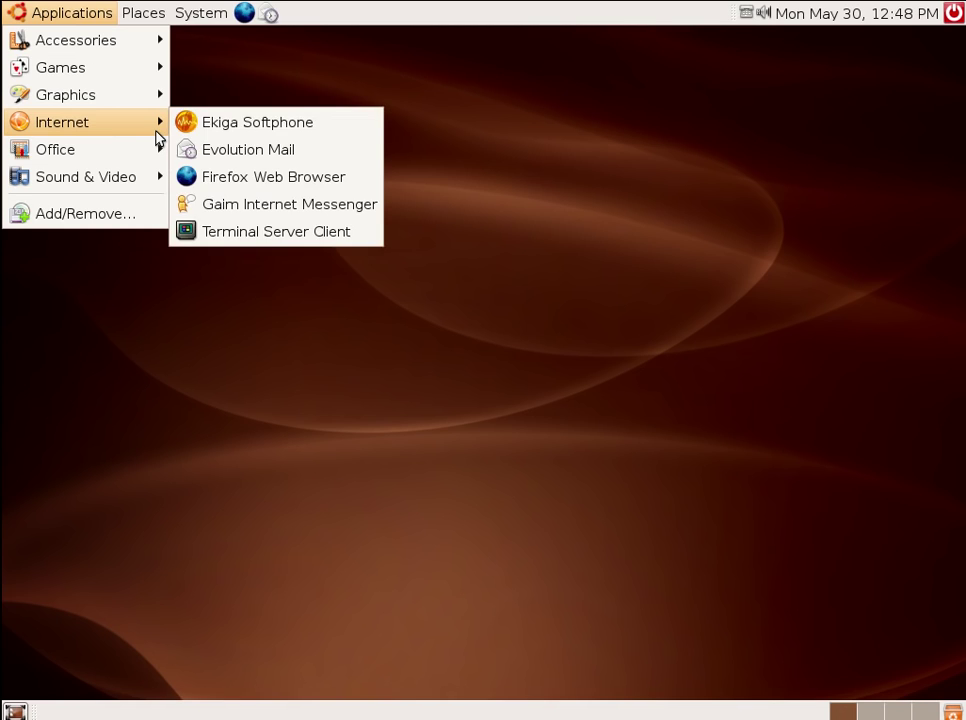
{"action": "left_click", "coordinate": [301, 236]}
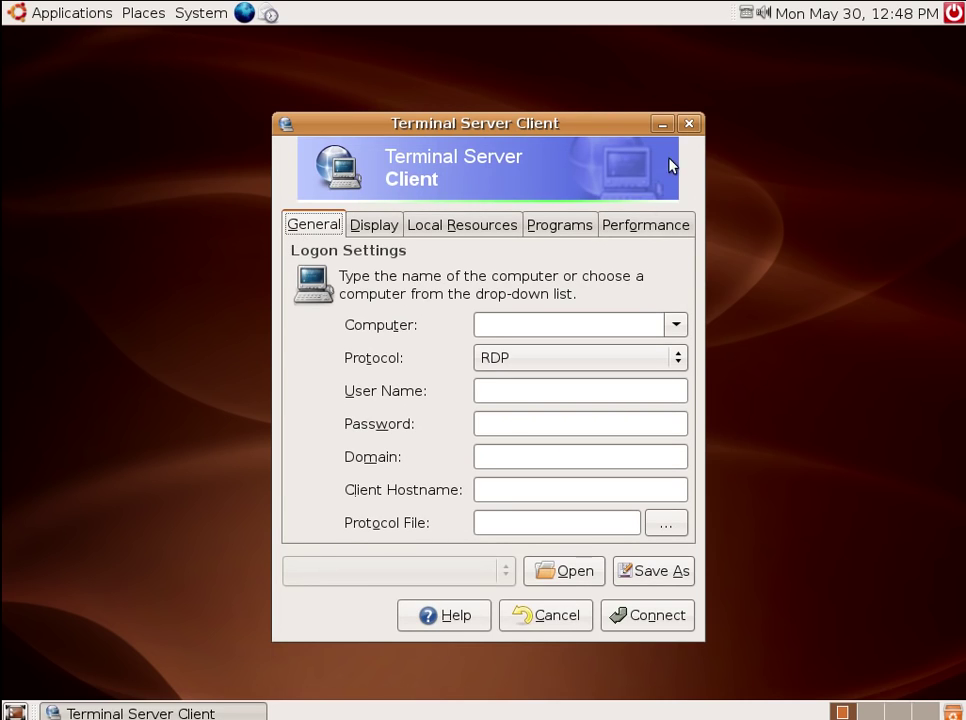
{"action": "left_click", "coordinate": [694, 128]}
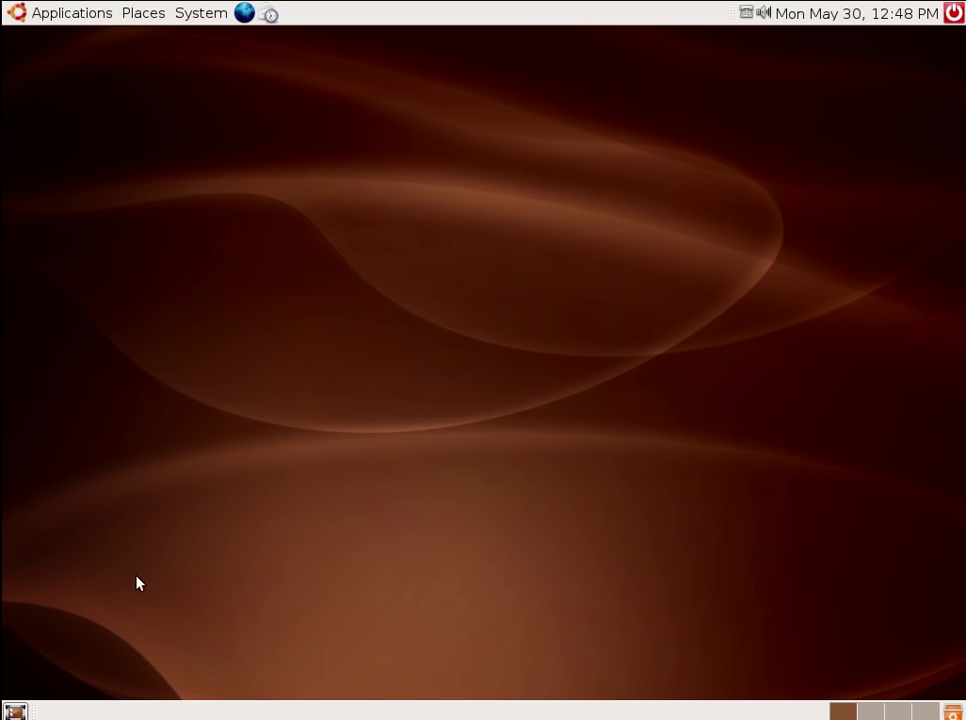
Launch Rhythmbox, skip its music library setup assistant, and close the empty Music Player.
{"action": "left_click", "coordinate": [40, 16]}
{"action": "mouse_move", "coordinate": [121, 188]}
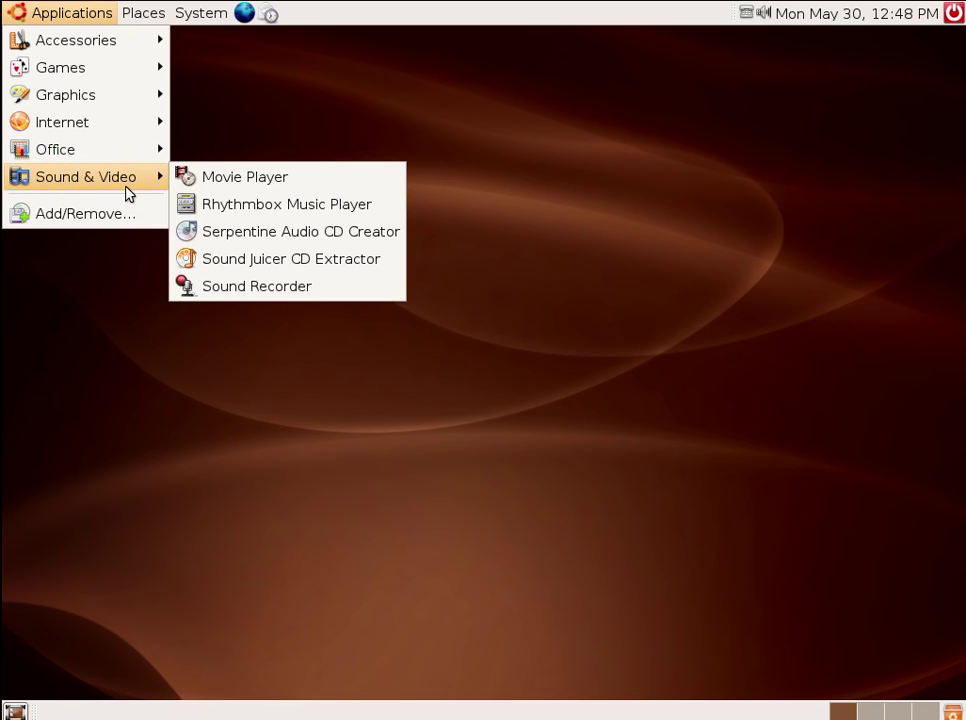
{"action": "left_click", "coordinate": [315, 204]}
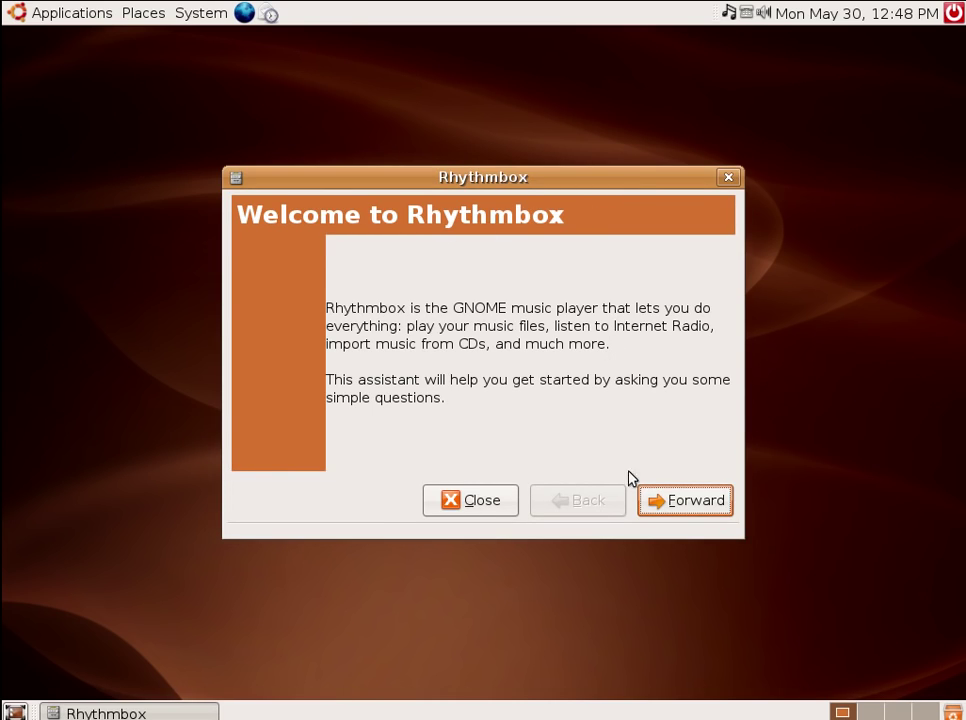
{"action": "left_click", "coordinate": [668, 505]}
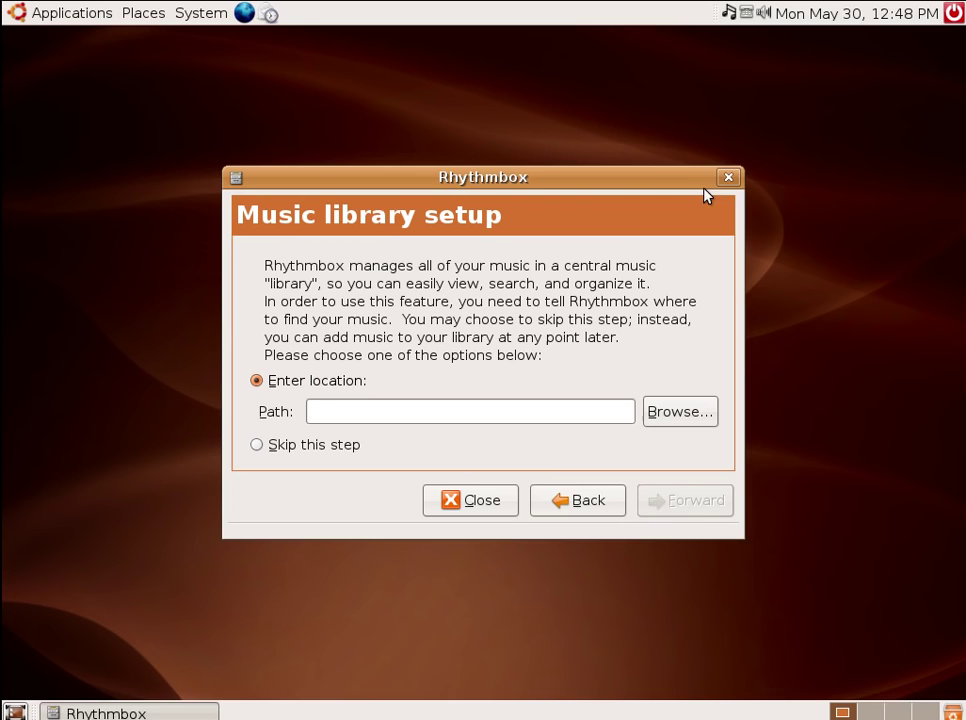
{"action": "left_click", "coordinate": [729, 178]}
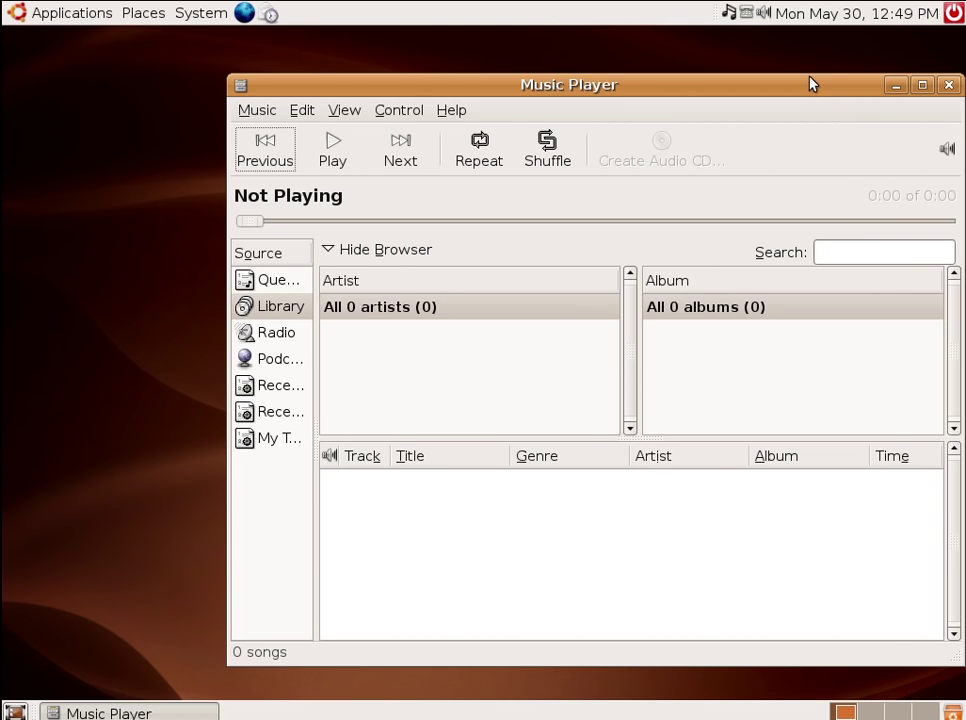
{"action": "left_click_drag", "start_coordinate": [811, 84], "coordinate": [668, 74]}
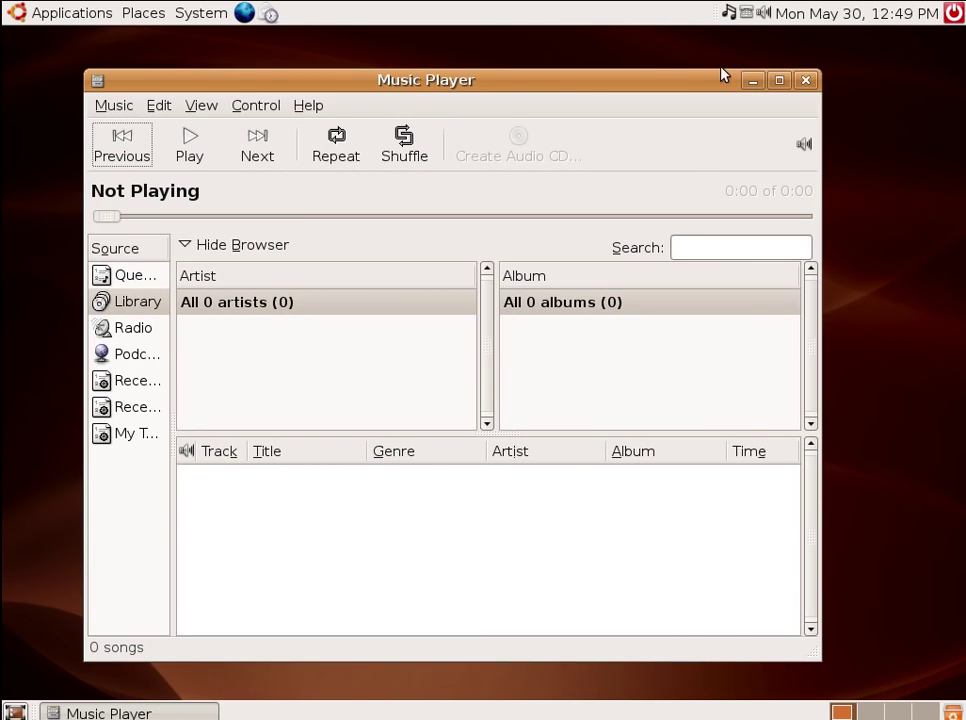
{"action": "left_click", "coordinate": [808, 81]}
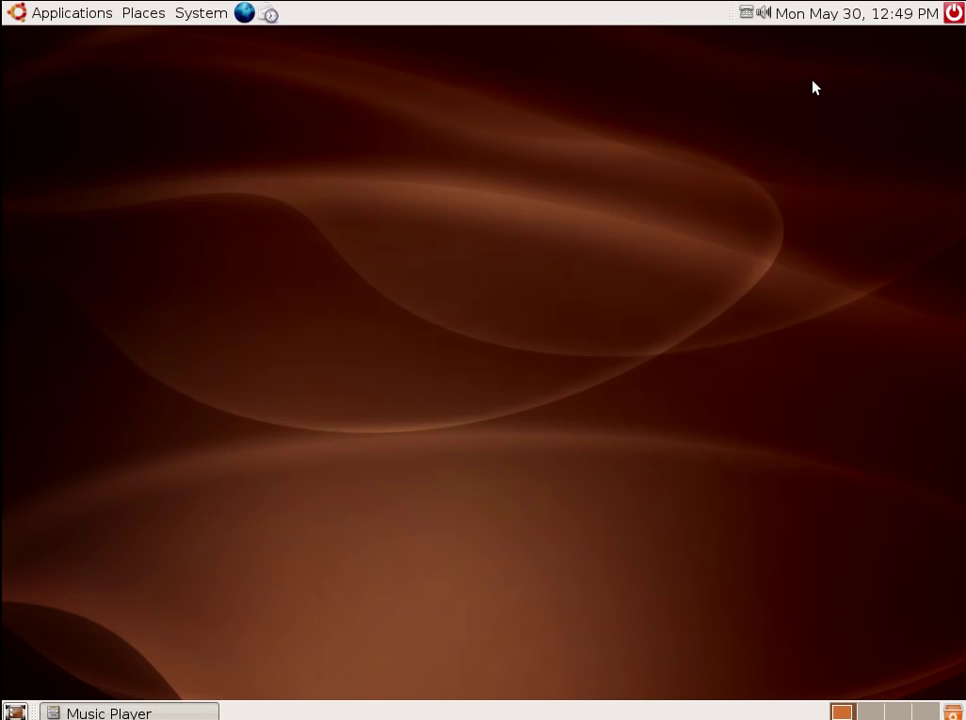
{"action": "left_click", "coordinate": [43, 20]}
{"action": "mouse_move", "coordinate": [141, 160]}
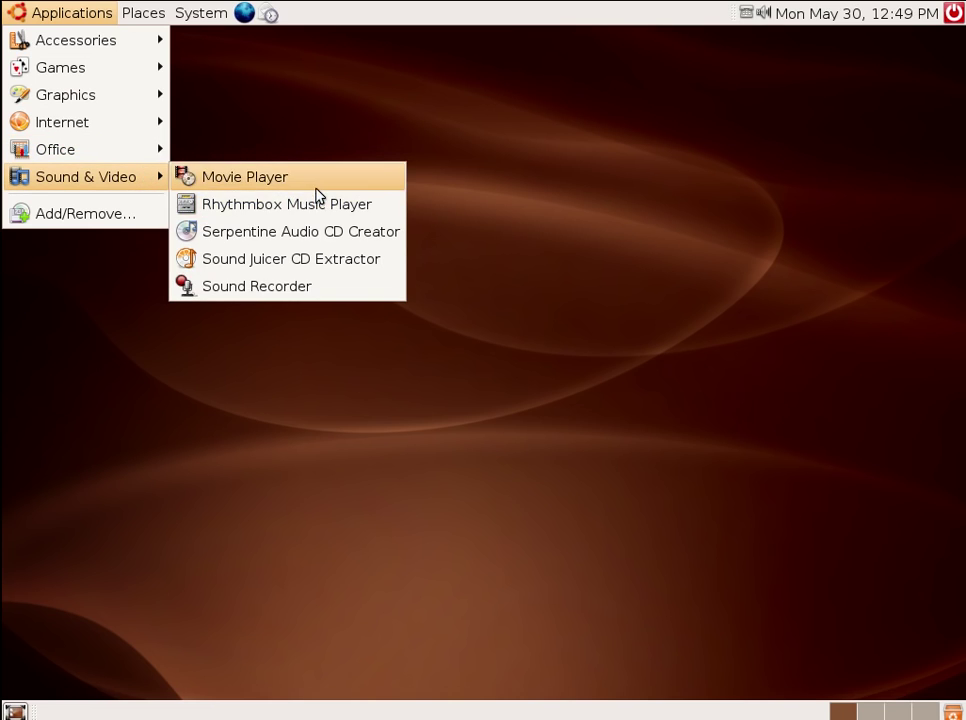
{"action": "left_click", "coordinate": [316, 186]}
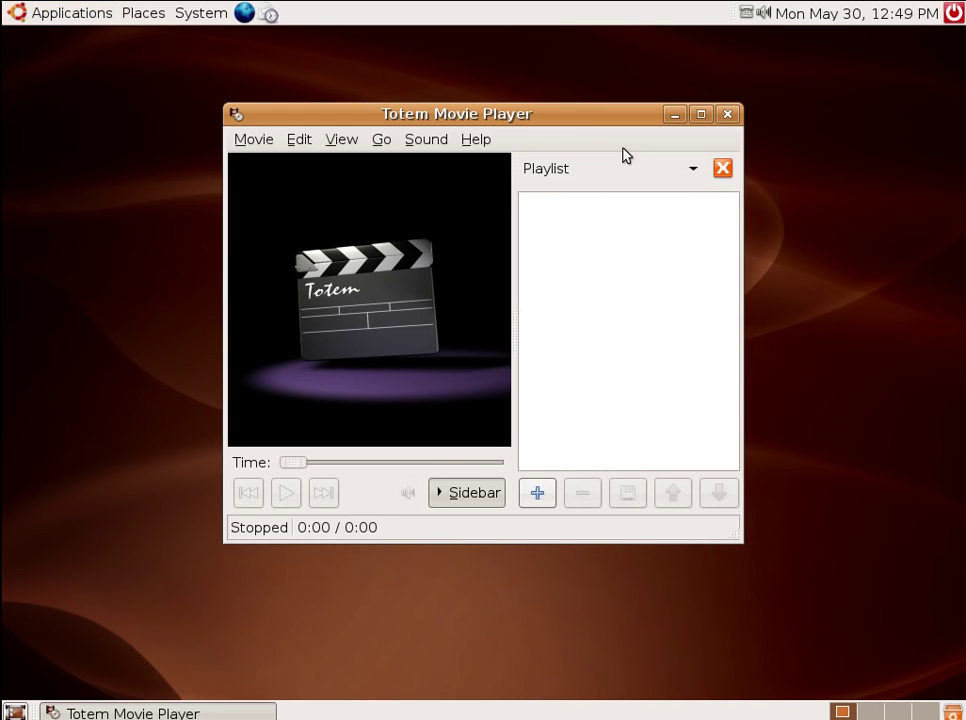
{"action": "left_click", "coordinate": [731, 114]}
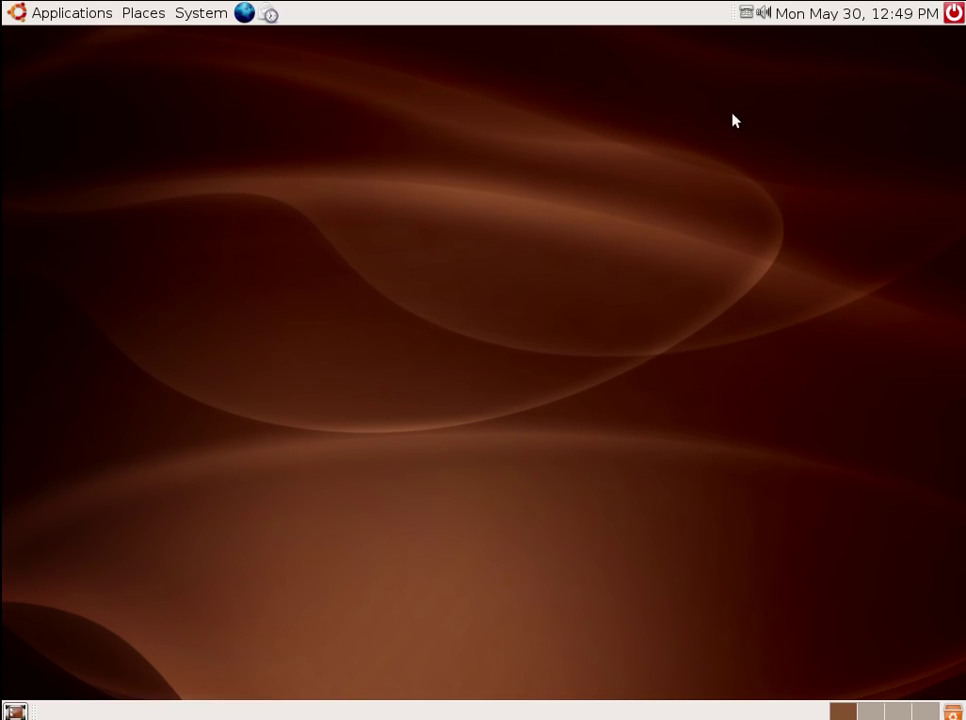
{"action": "left_click", "coordinate": [50, 13]}
{"action": "mouse_move", "coordinate": [125, 184]}
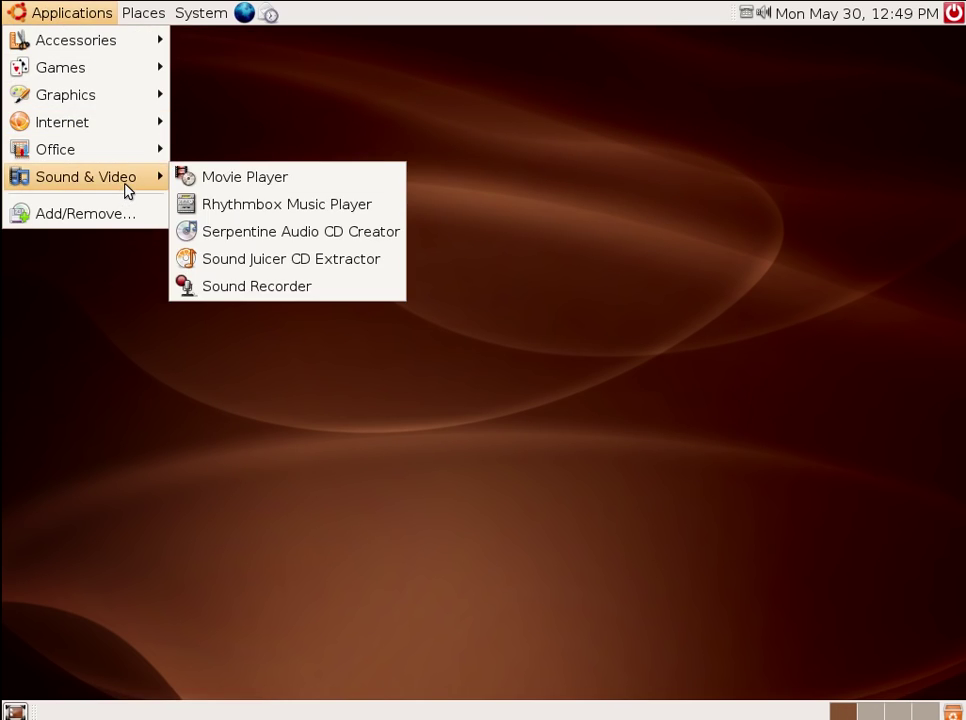
{"action": "left_click", "coordinate": [312, 260]}
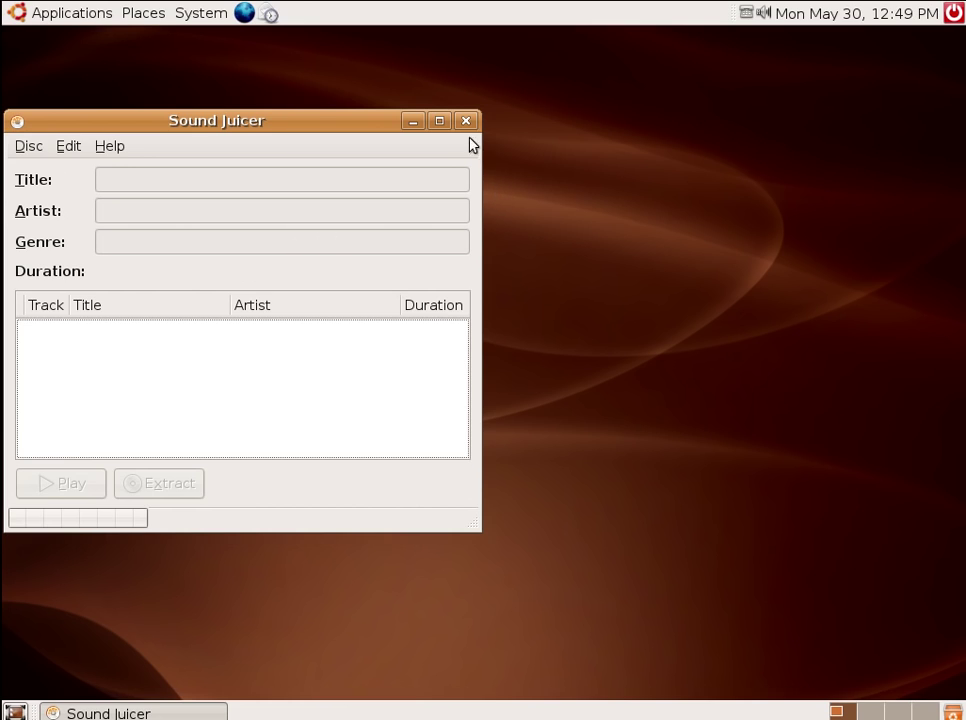
{"action": "left_click", "coordinate": [466, 122]}
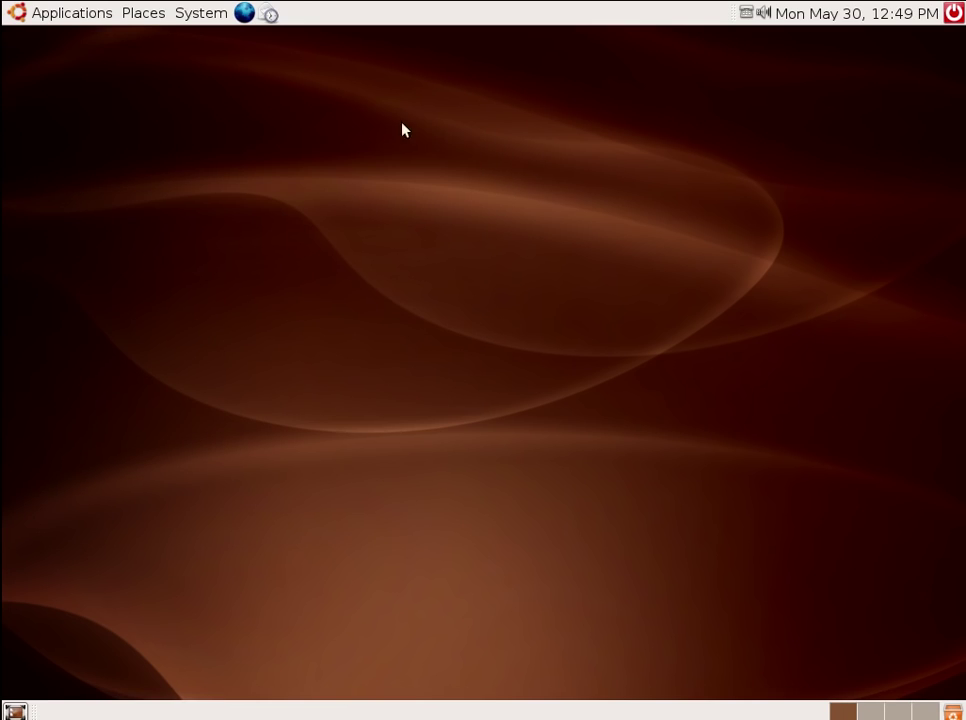
{"action": "left_click", "coordinate": [62, 13]}
{"action": "mouse_move", "coordinate": [88, 68]}
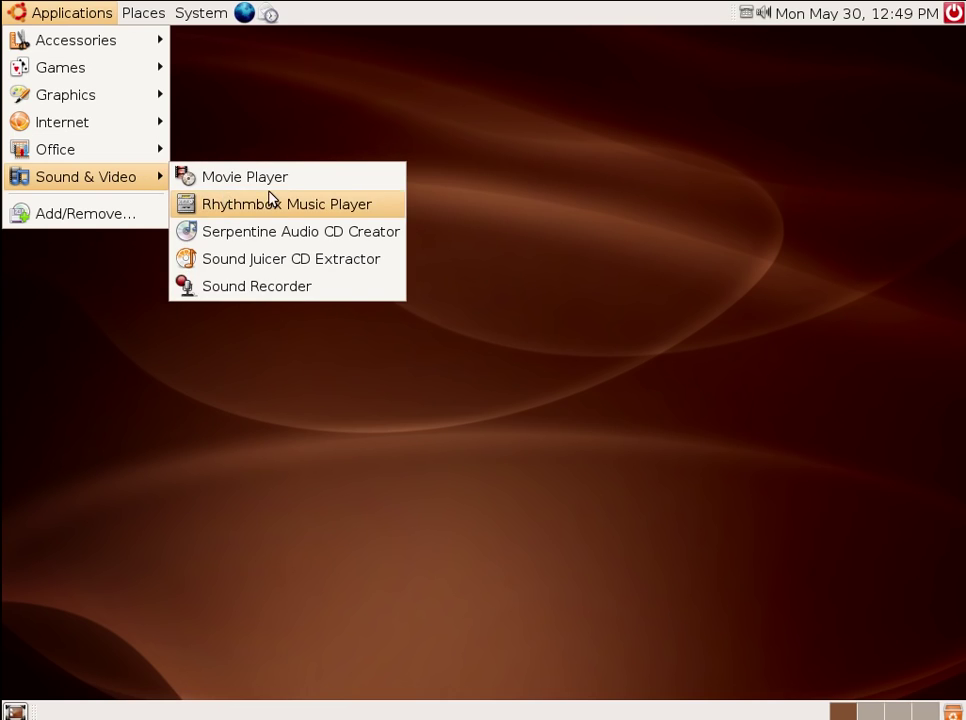
{"action": "left_click", "coordinate": [322, 231]}
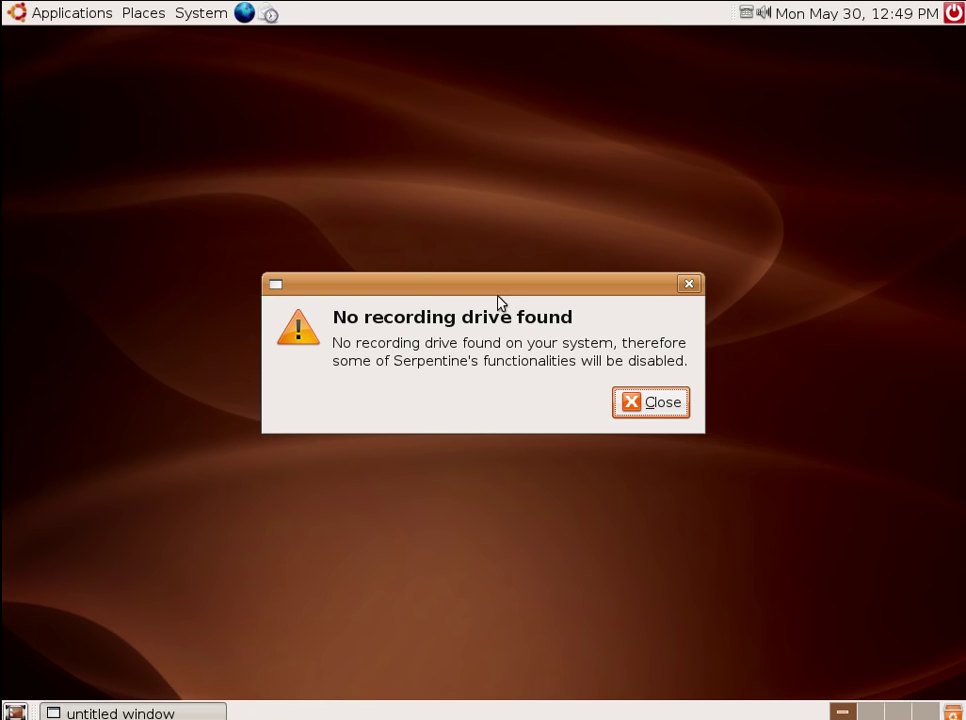
{"action": "left_click", "coordinate": [669, 409]}
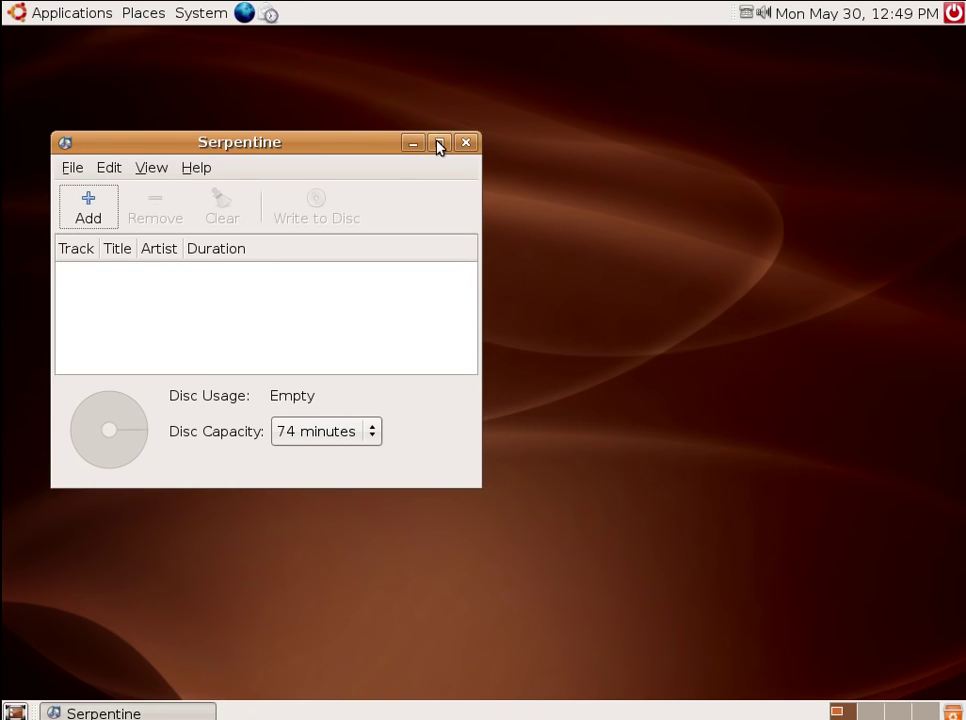
{"action": "left_click", "coordinate": [472, 150]}
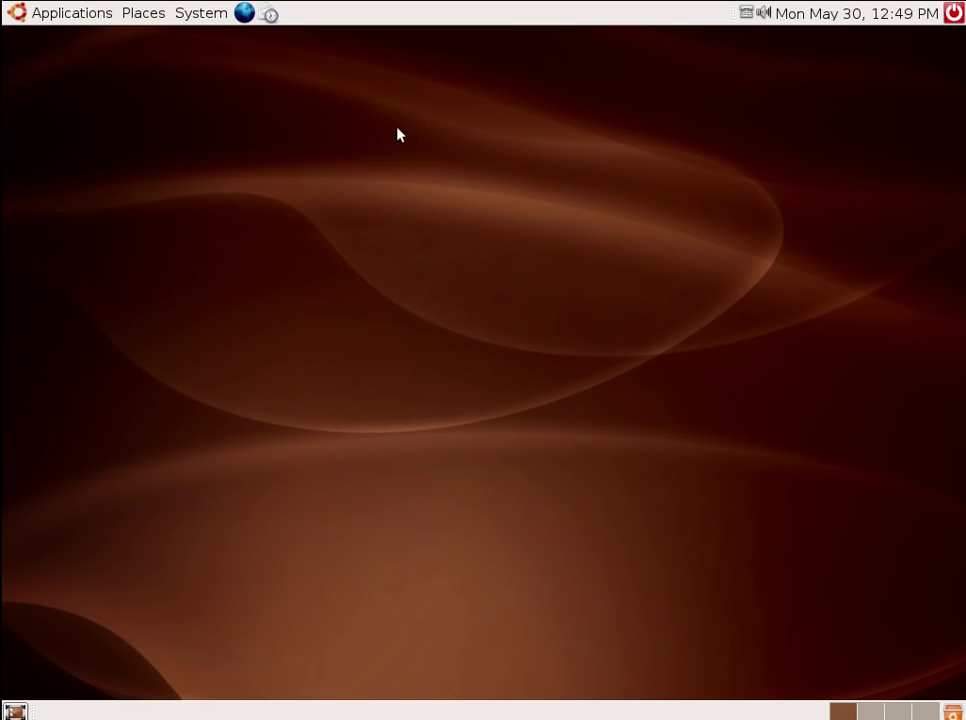
{"action": "left_click", "coordinate": [54, 15]}
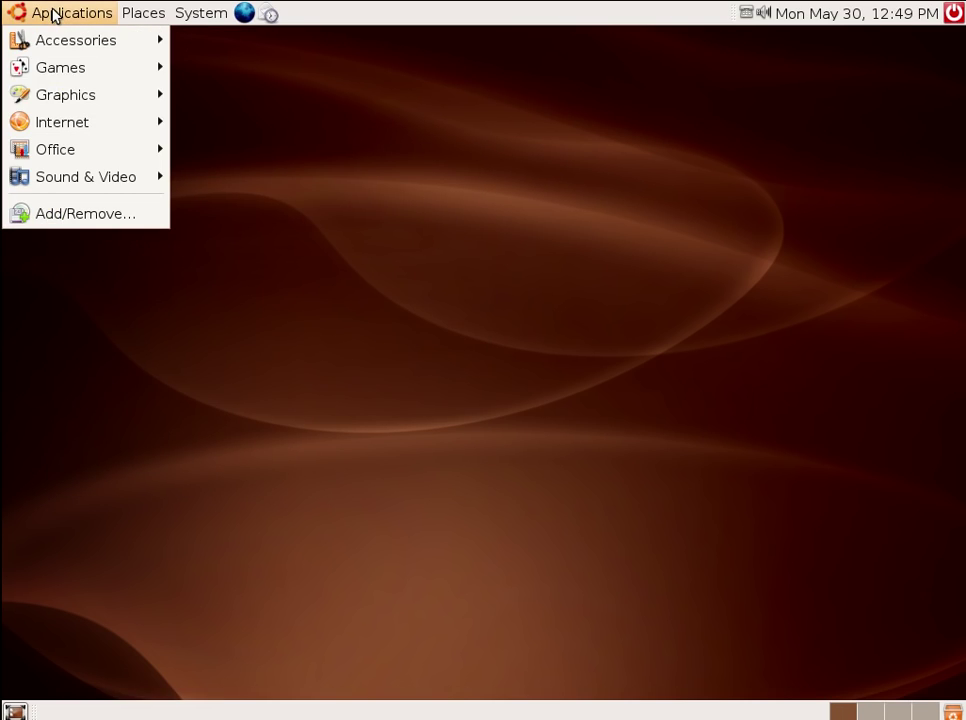
{"action": "mouse_move", "coordinate": [104, 149]}
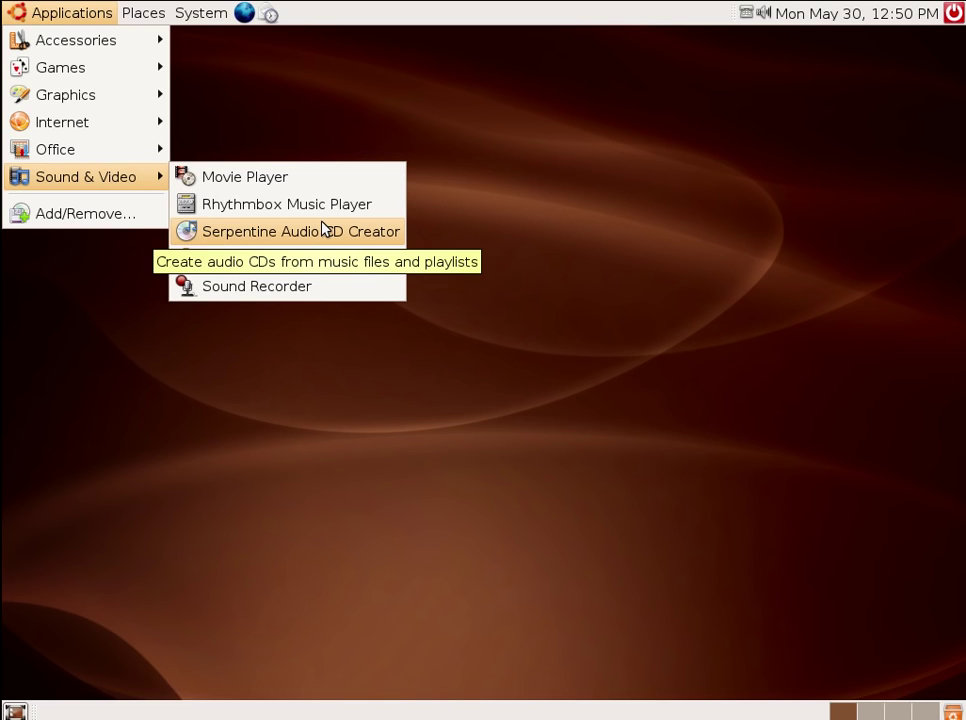
{"action": "left_click", "coordinate": [490, 224]}
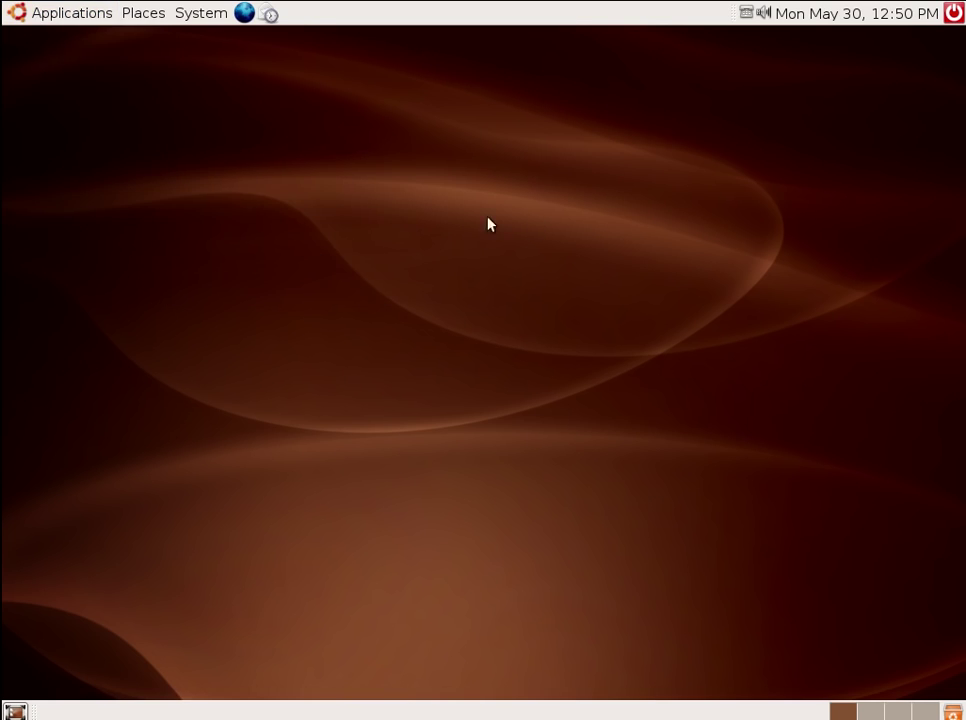
Open About Me and choose kubuntu-leaflet.png from the Examples folder as the account photo.
{"action": "left_click", "coordinate": [140, 22]}
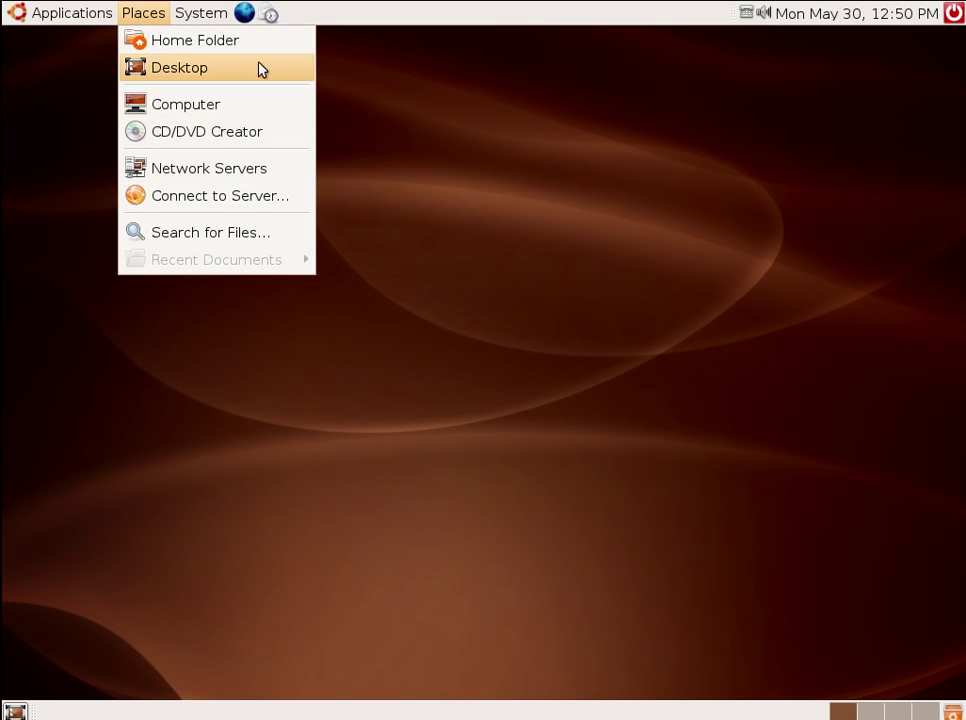
{"action": "mouse_move", "coordinate": [194, 15]}
{"action": "mouse_move", "coordinate": [216, 44]}
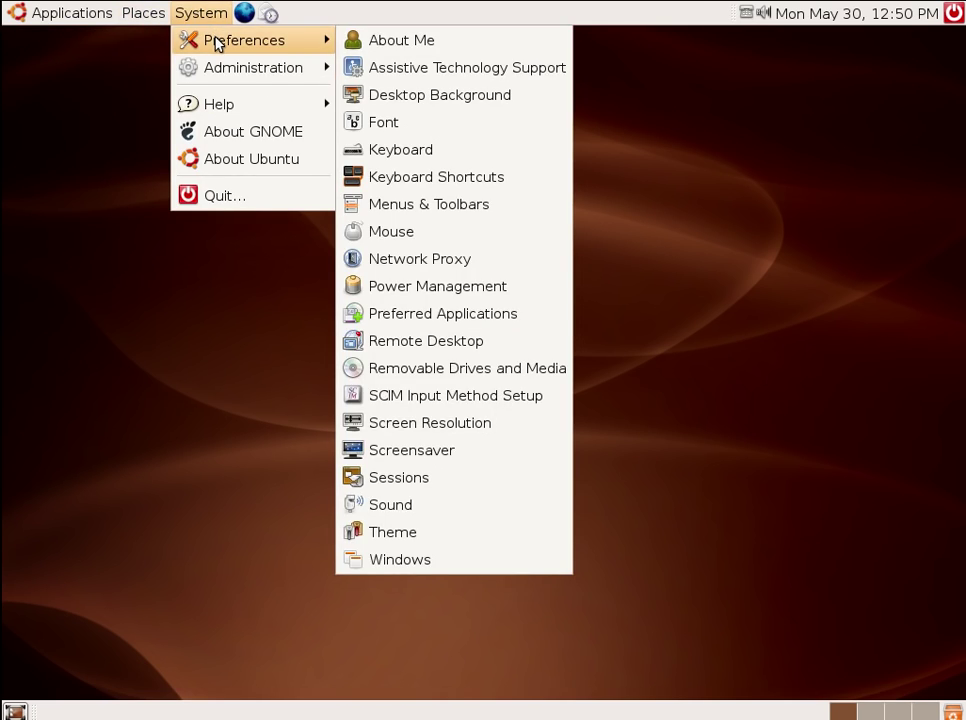
{"action": "left_click", "coordinate": [500, 50]}
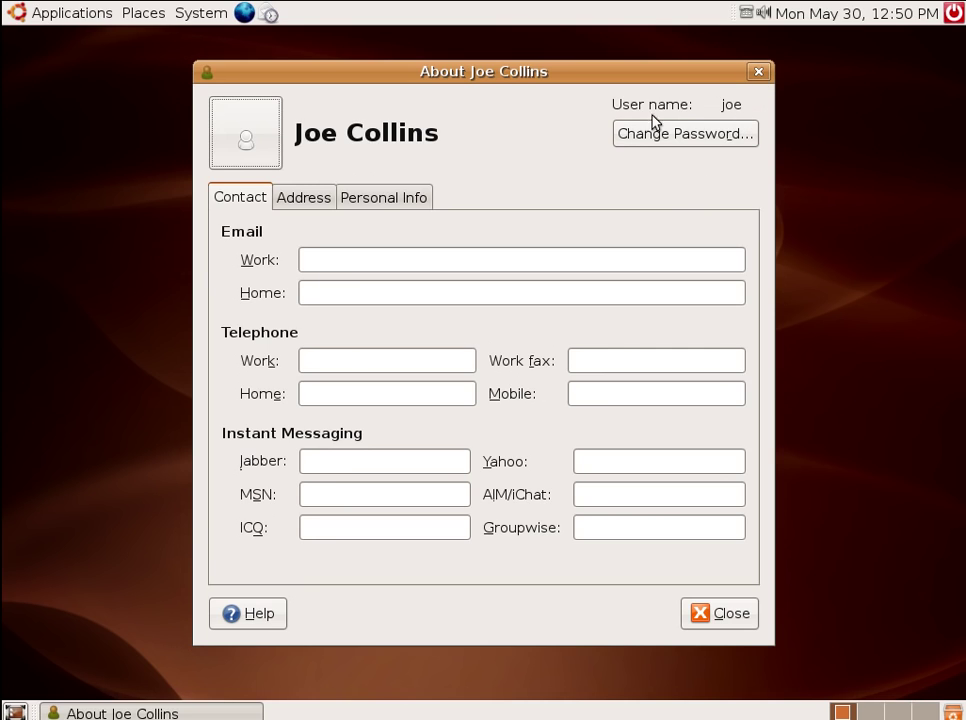
{"action": "left_click", "coordinate": [245, 140]}
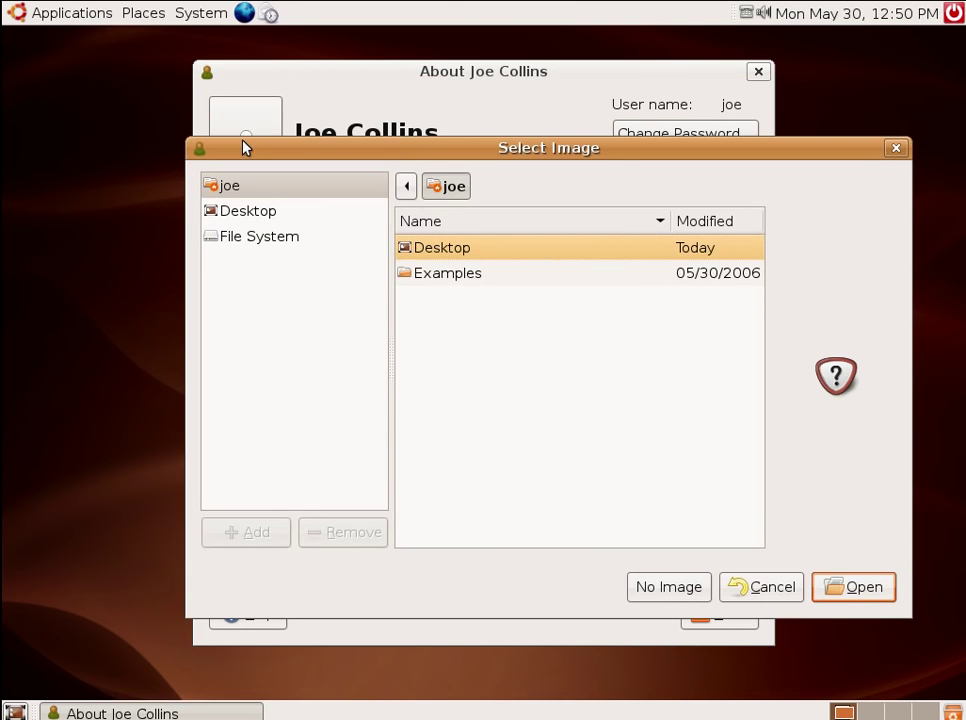
{"action": "double_click", "coordinate": [578, 282]}
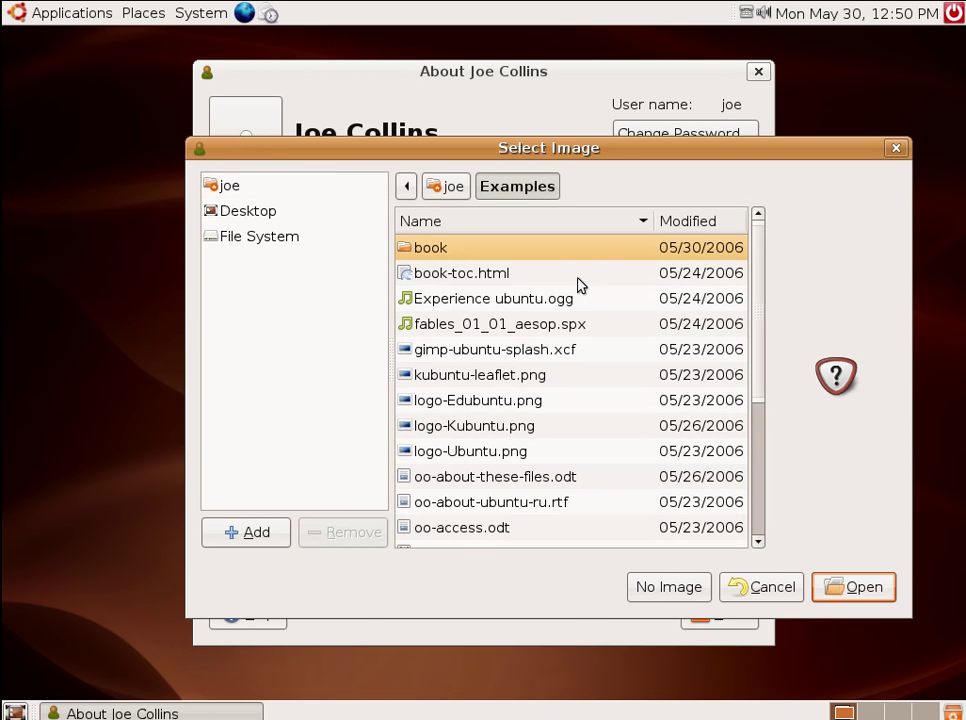
{"action": "left_click", "coordinate": [524, 385]}
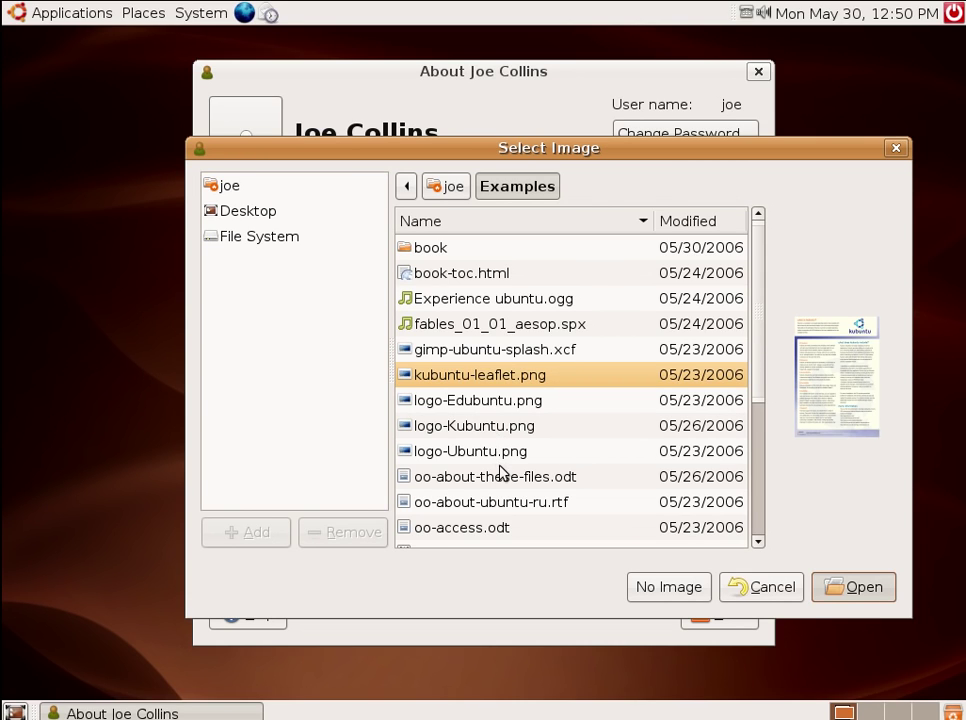
{"action": "key", "text": "Return"}
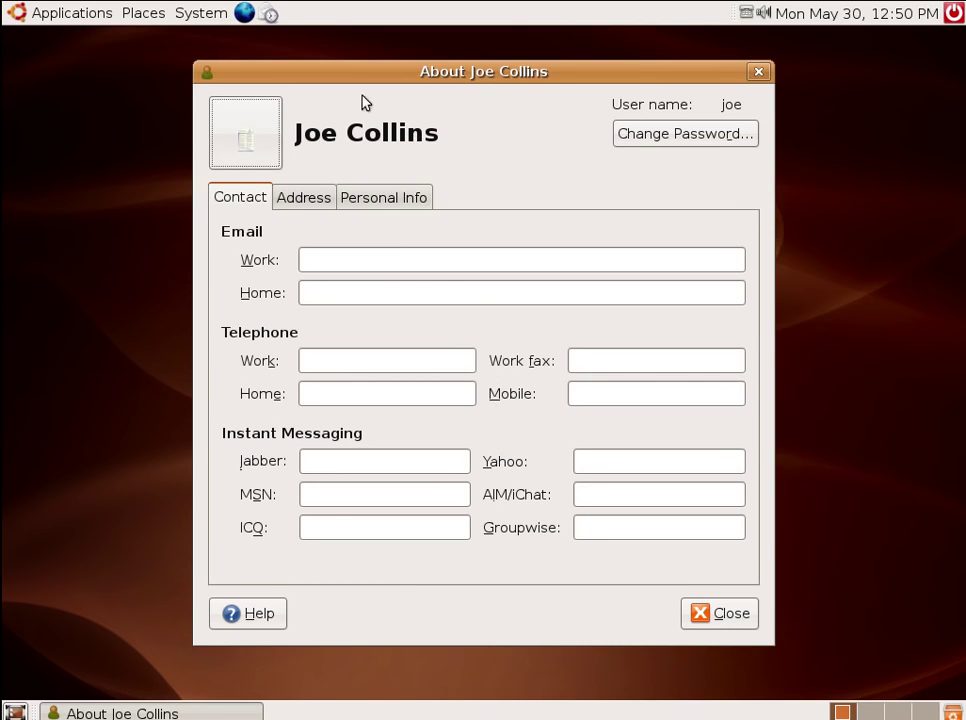
Reopen the photo chooser on the Examples folder, then close it without picking an image.
{"action": "left_click", "coordinate": [231, 151]}
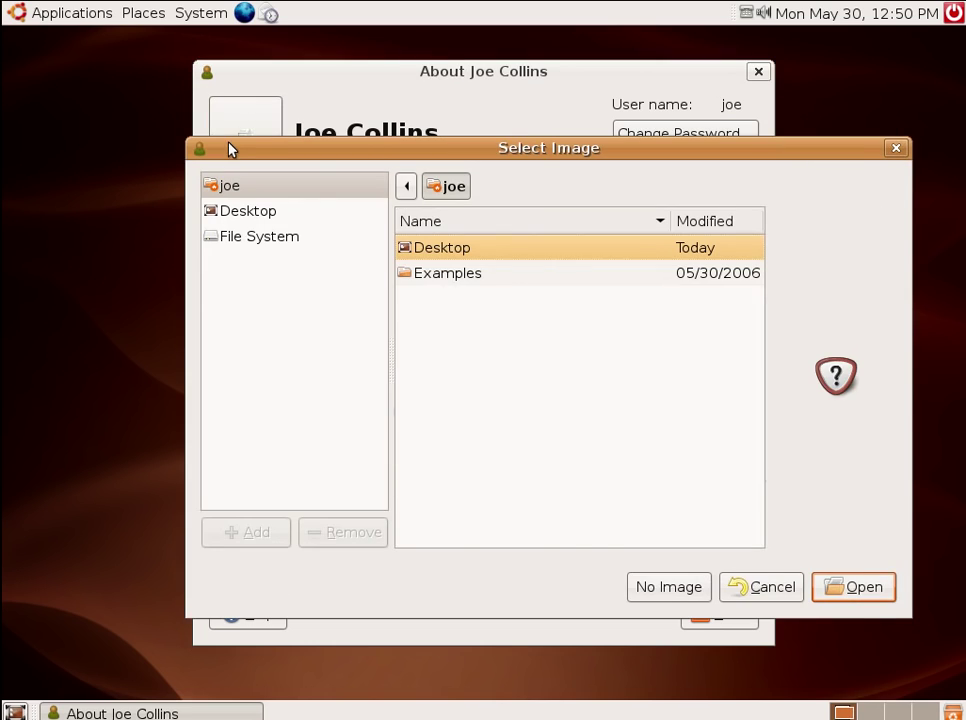
{"action": "double_click", "coordinate": [571, 279]}
{"action": "scroll", "coordinate": [543, 378], "scroll_direction": "down", "scroll_amount": 5}
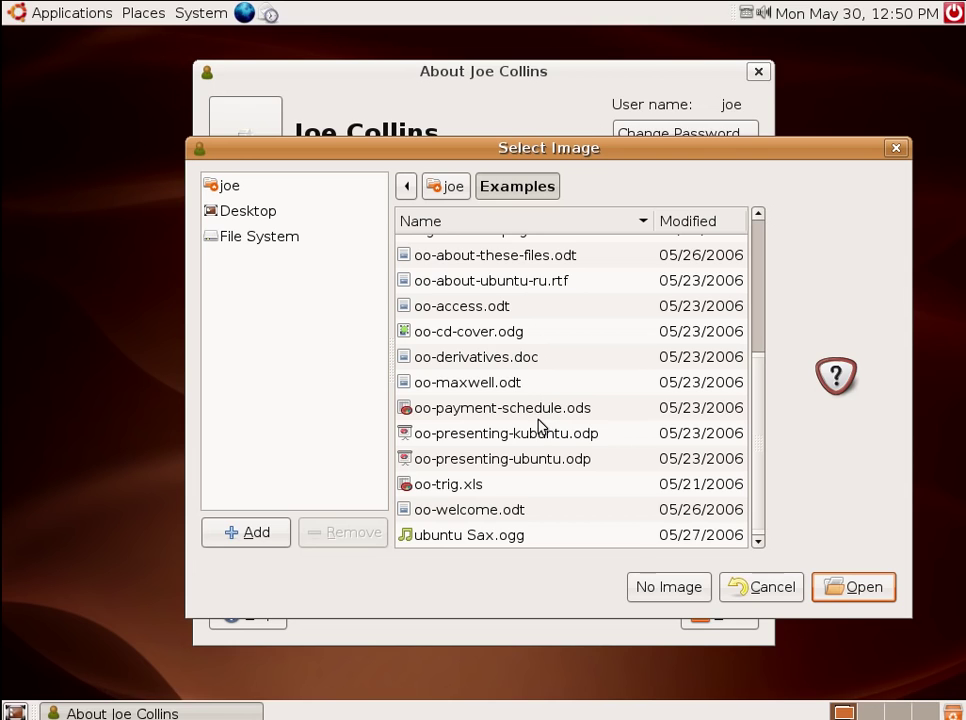
{"action": "scroll", "coordinate": [538, 426], "scroll_direction": "up", "scroll_amount": 5}
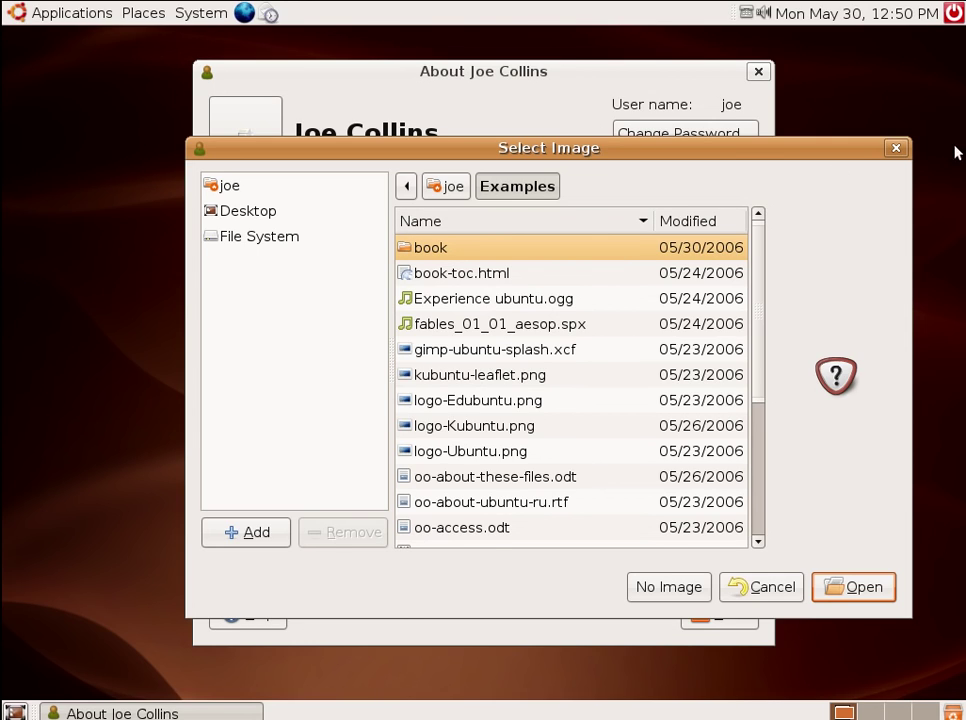
{"action": "left_click", "coordinate": [892, 150]}
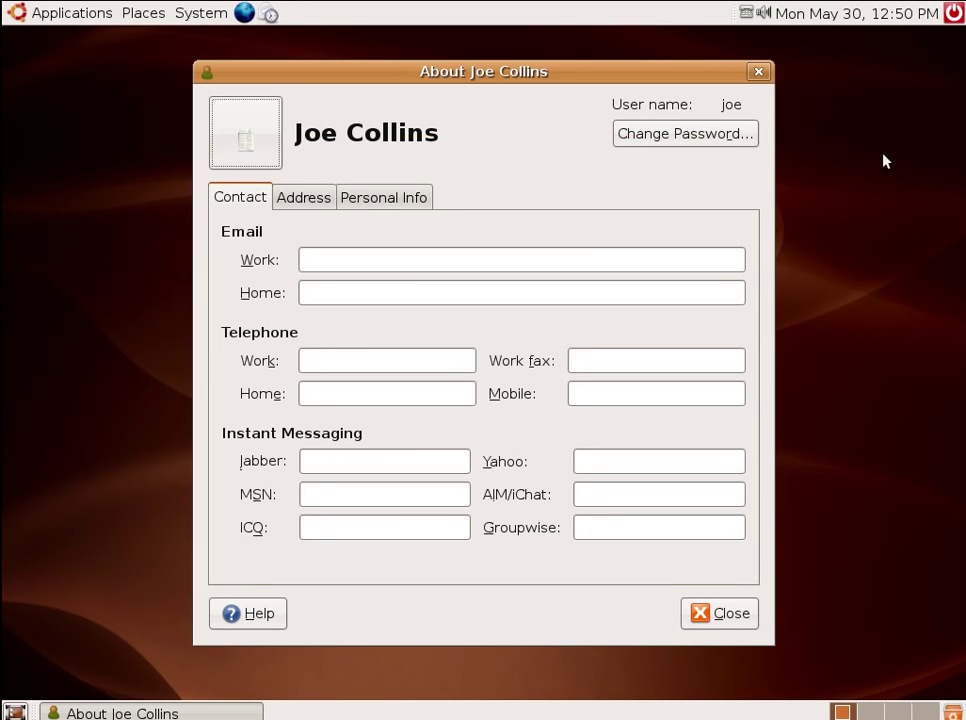
Close the About Me details and open Desktop Background Preferences from System > Preferences.
{"action": "left_click", "coordinate": [758, 73]}
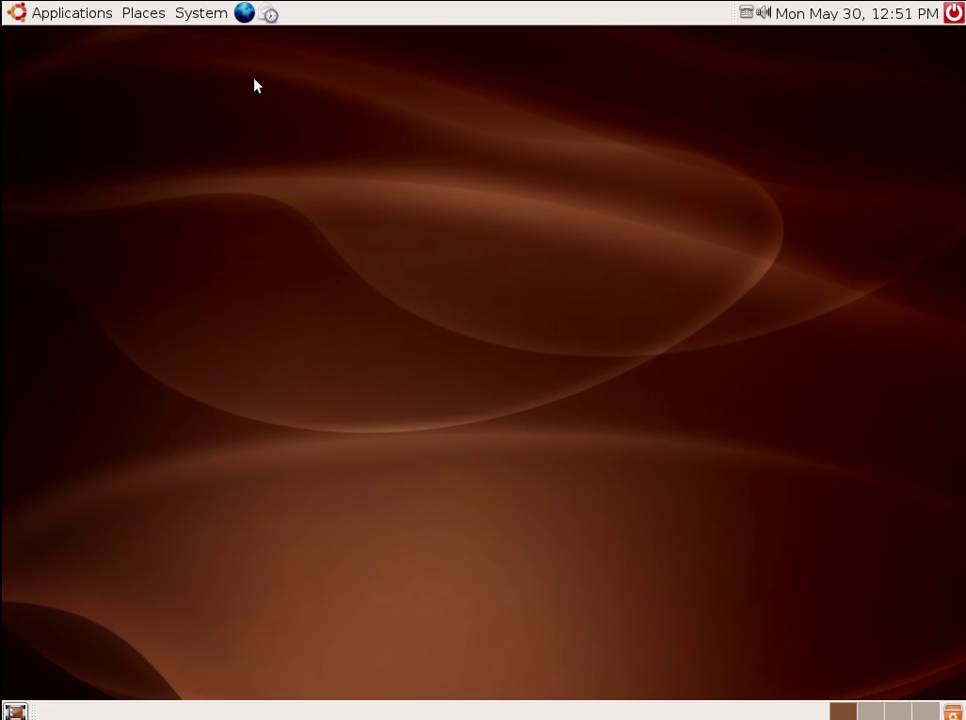
{"action": "left_click", "coordinate": [200, 20]}
{"action": "mouse_move", "coordinate": [225, 48]}
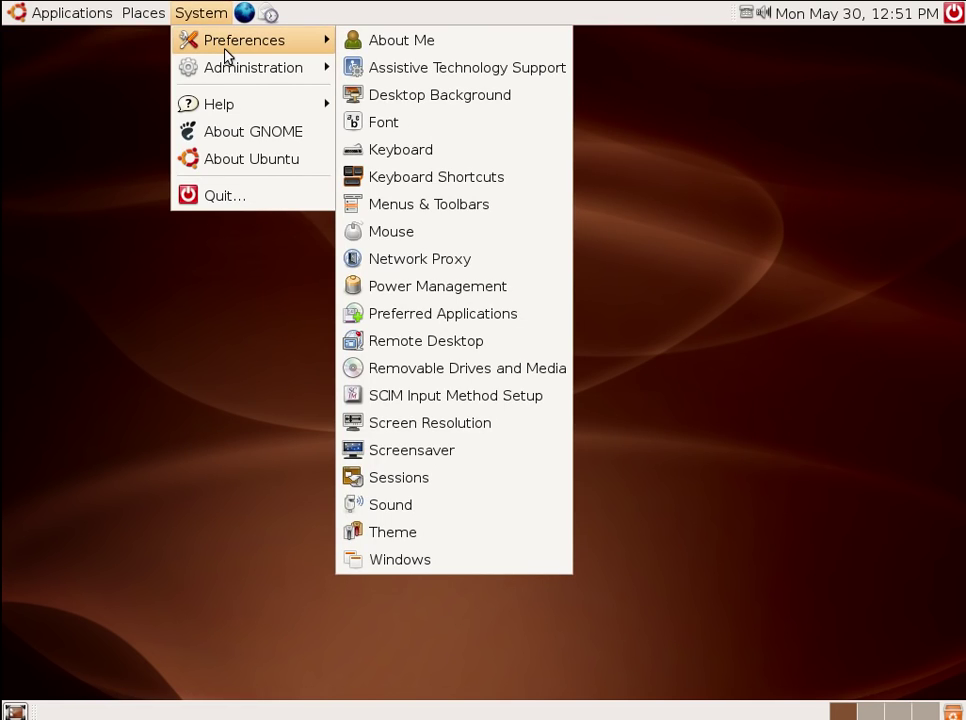
{"action": "left_click", "coordinate": [518, 102]}
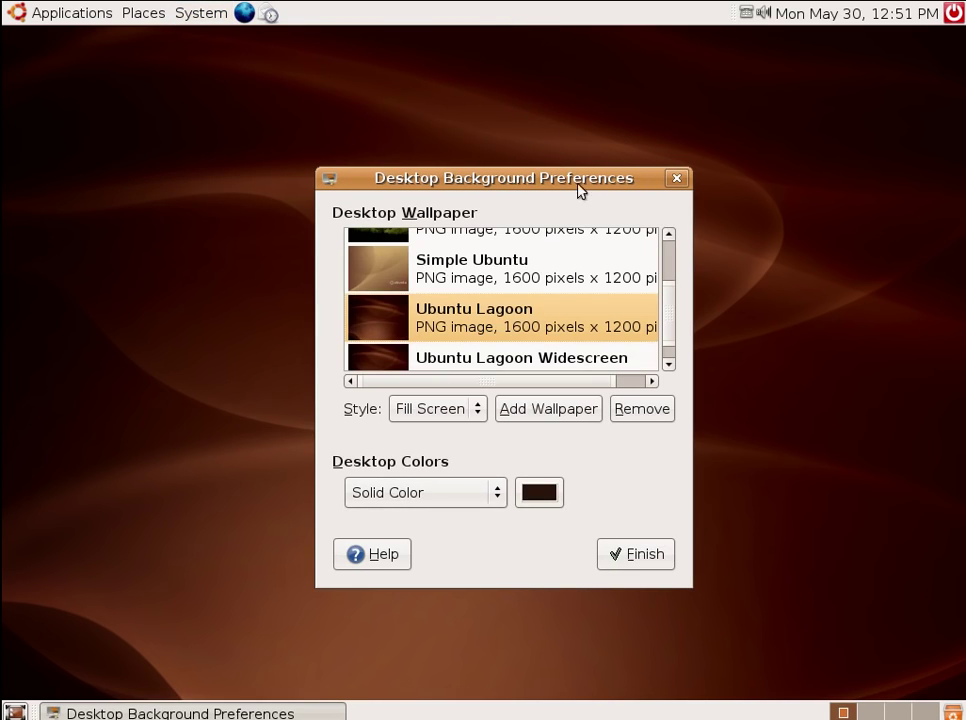
Apply Dawn Of Ubuntu, try Simple Ubuntu, then switch back to Dawn Of Ubuntu.
{"action": "scroll", "coordinate": [503, 310], "scroll_direction": "up", "scroll_amount": 3}
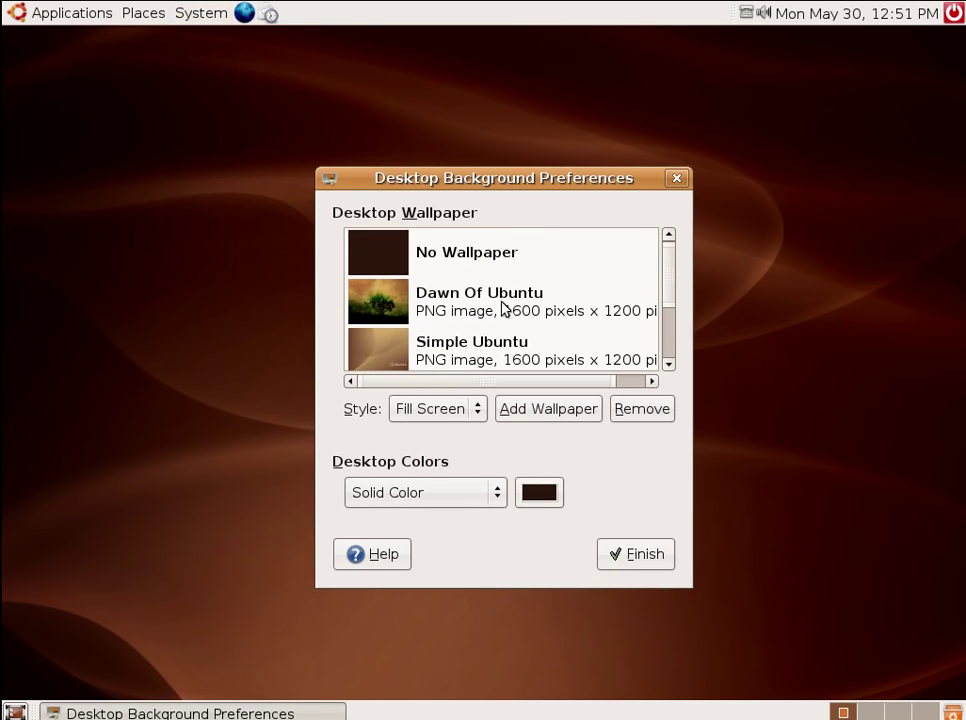
{"action": "left_click", "coordinate": [503, 308]}
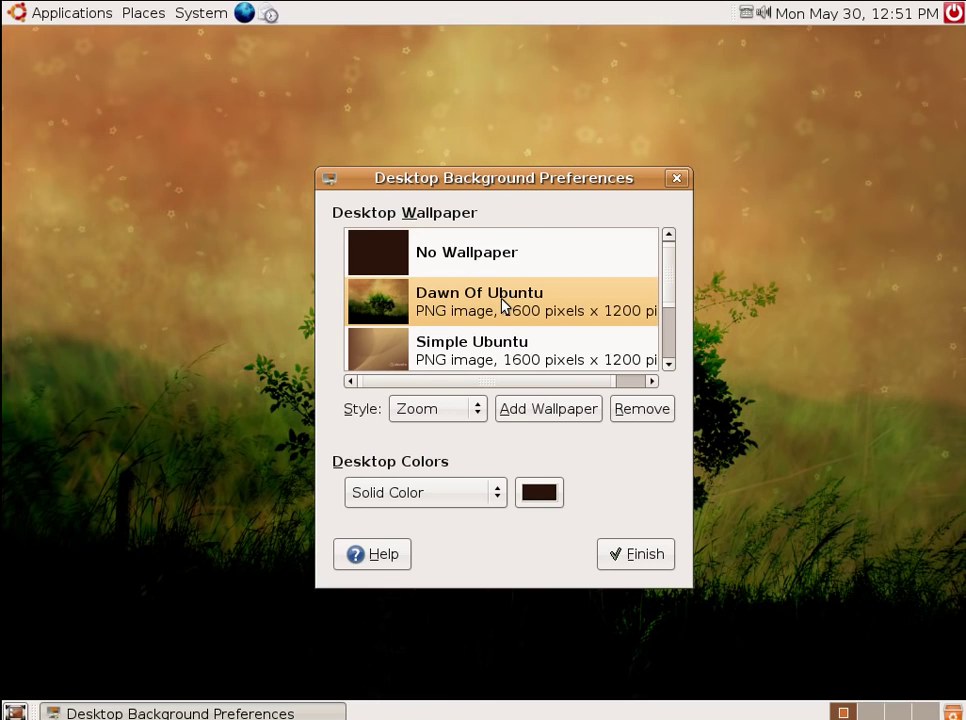
{"action": "scroll", "coordinate": [560, 290], "scroll_direction": "down", "scroll_amount": 2}
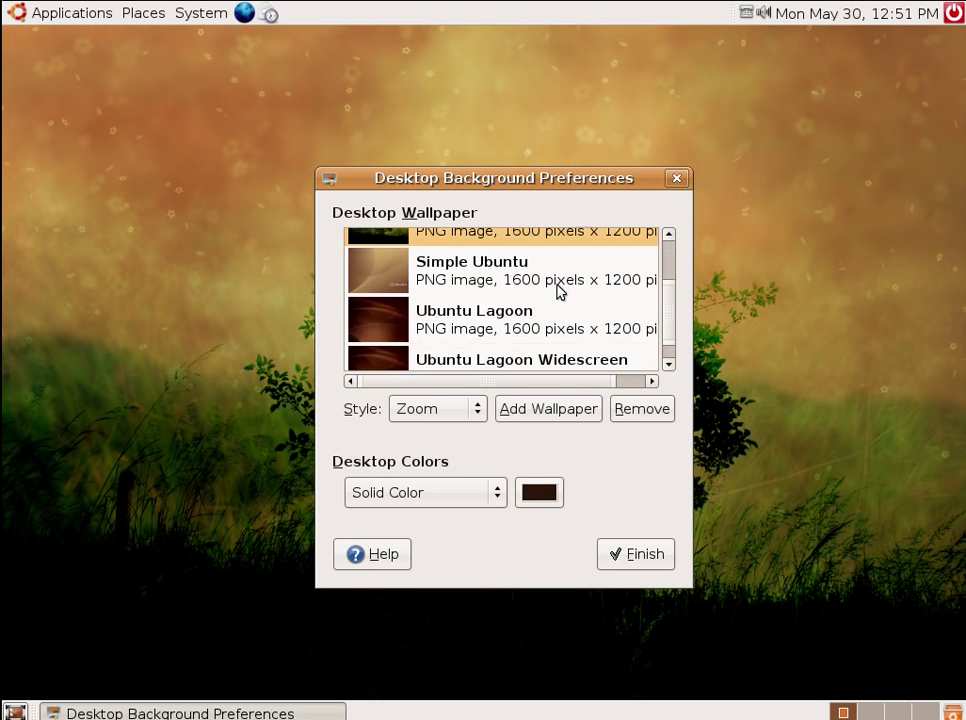
{"action": "left_click", "coordinate": [560, 290]}
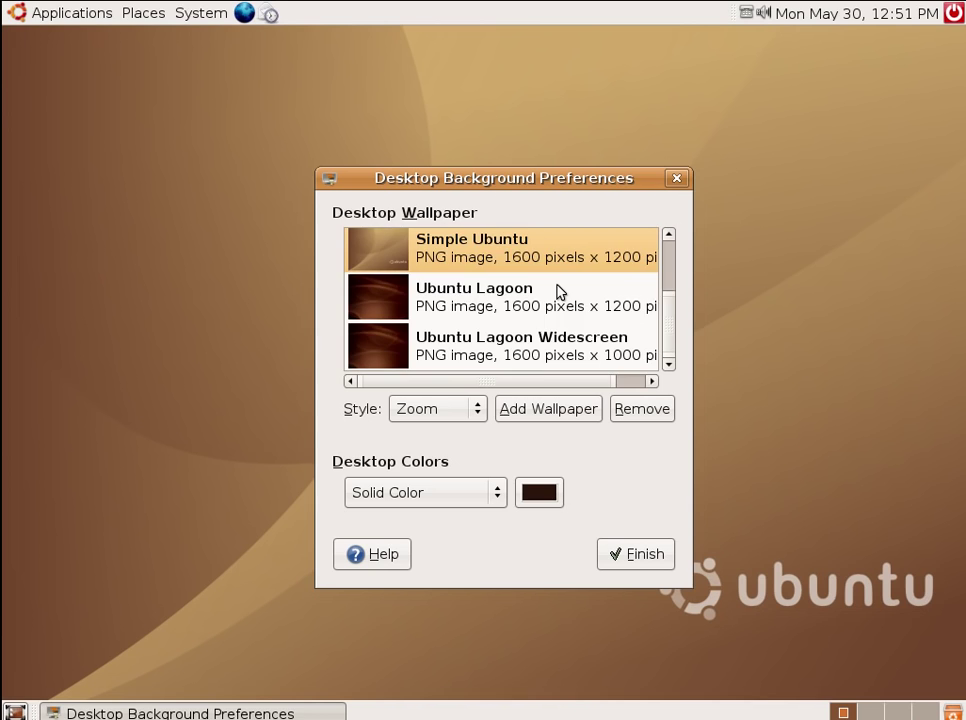
{"action": "scroll", "coordinate": [560, 292], "scroll_direction": "up", "scroll_amount": 2}
{"action": "left_click", "coordinate": [528, 298]}
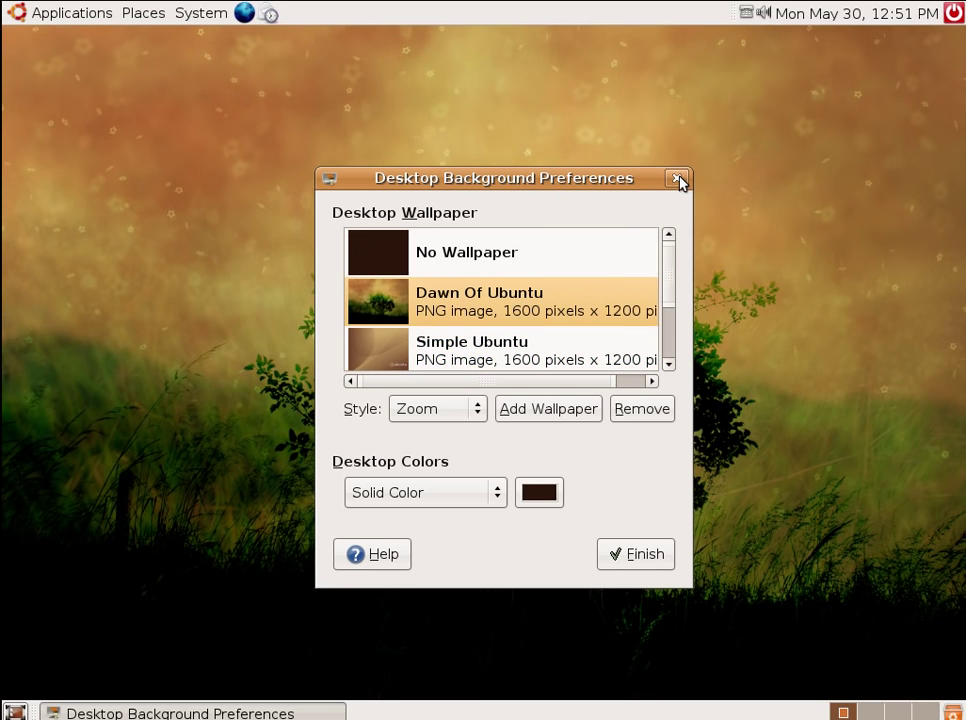
{"action": "left_click", "coordinate": [678, 179]}
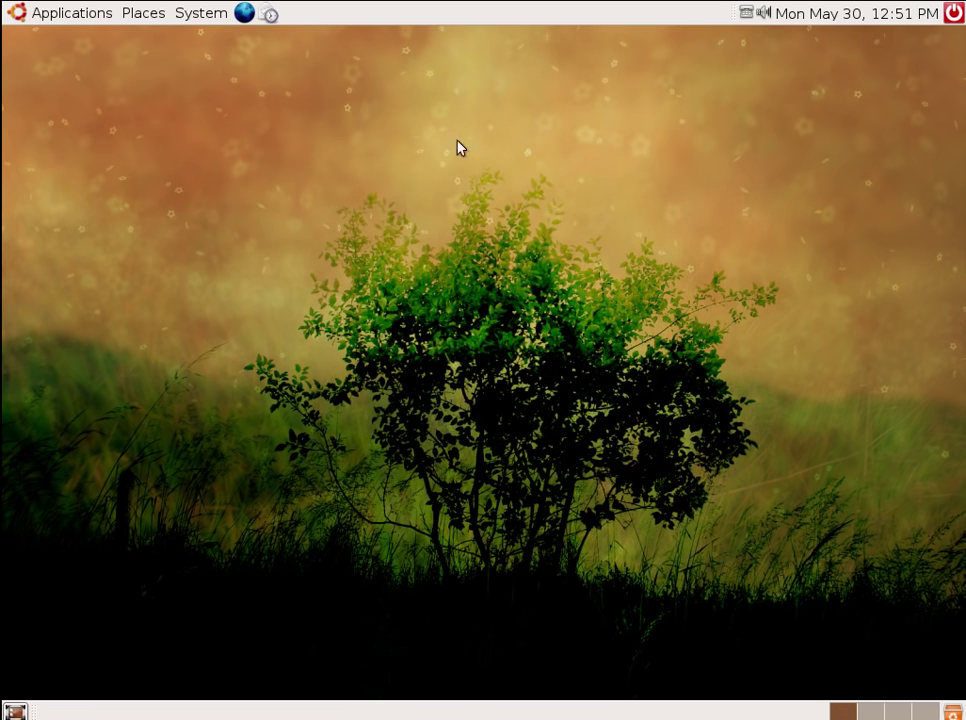
{"action": "left_click", "coordinate": [197, 14]}
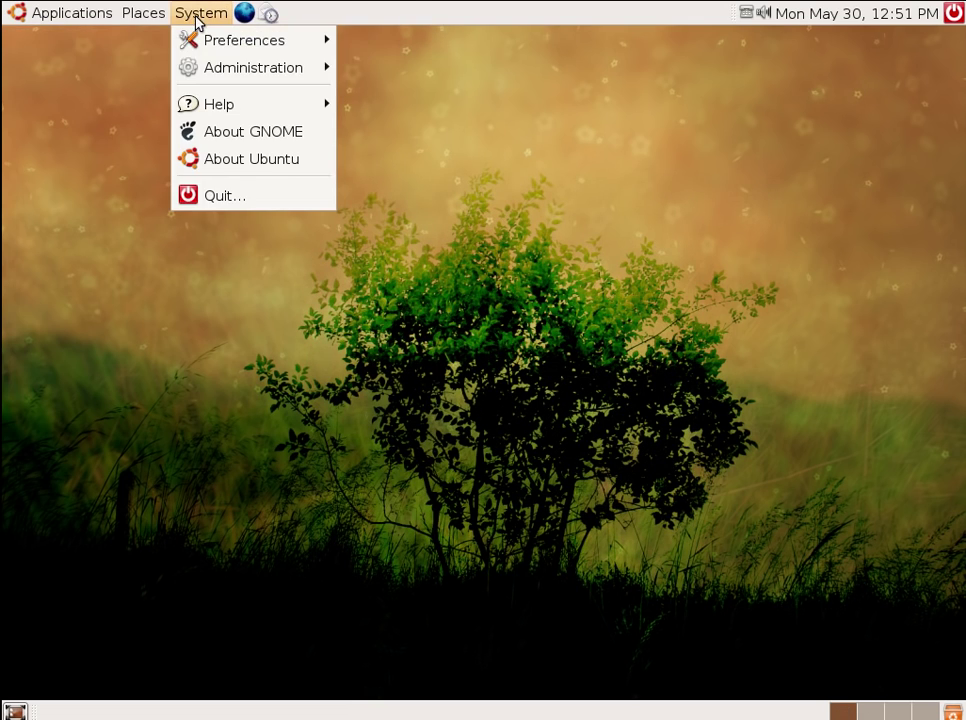
{"action": "mouse_move", "coordinate": [258, 48]}
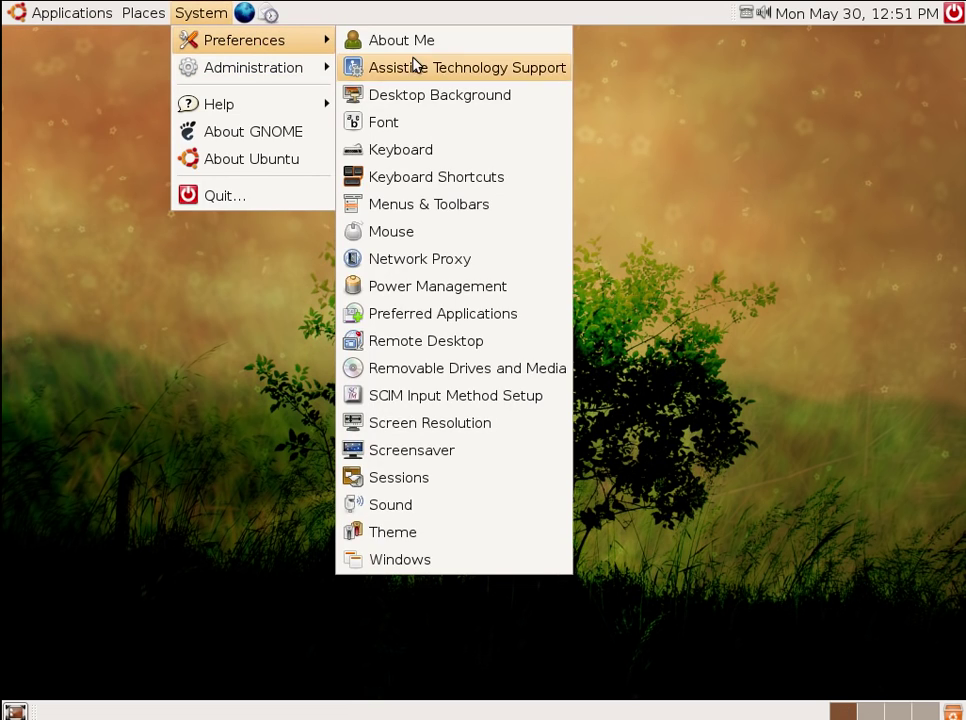
{"action": "left_click", "coordinate": [533, 123]}
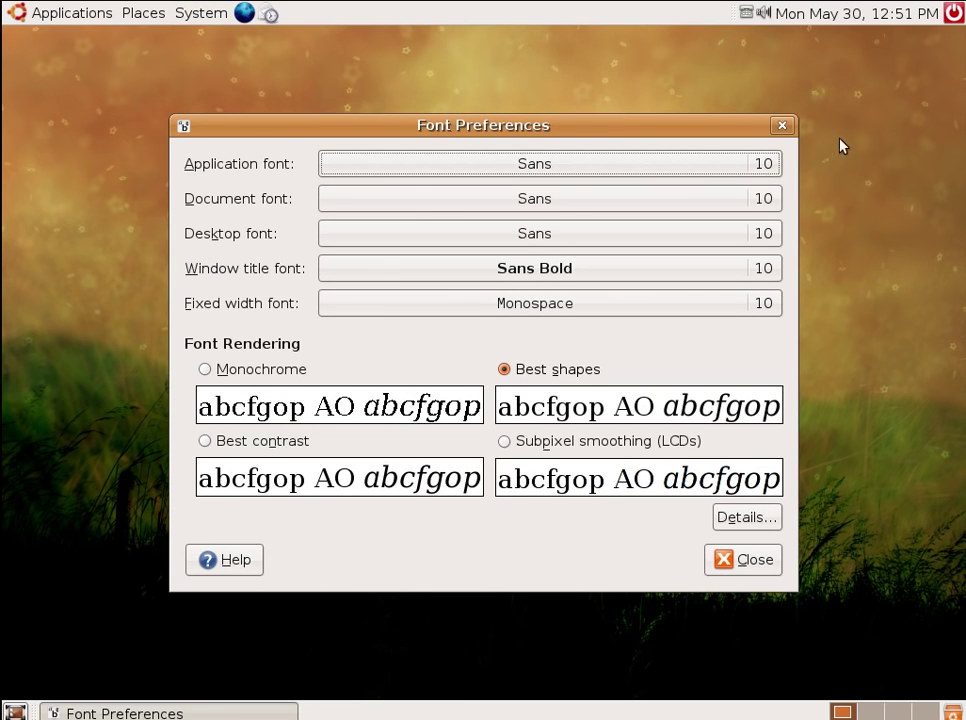
{"action": "left_click", "coordinate": [783, 127]}
{"action": "left_click", "coordinate": [203, 20]}
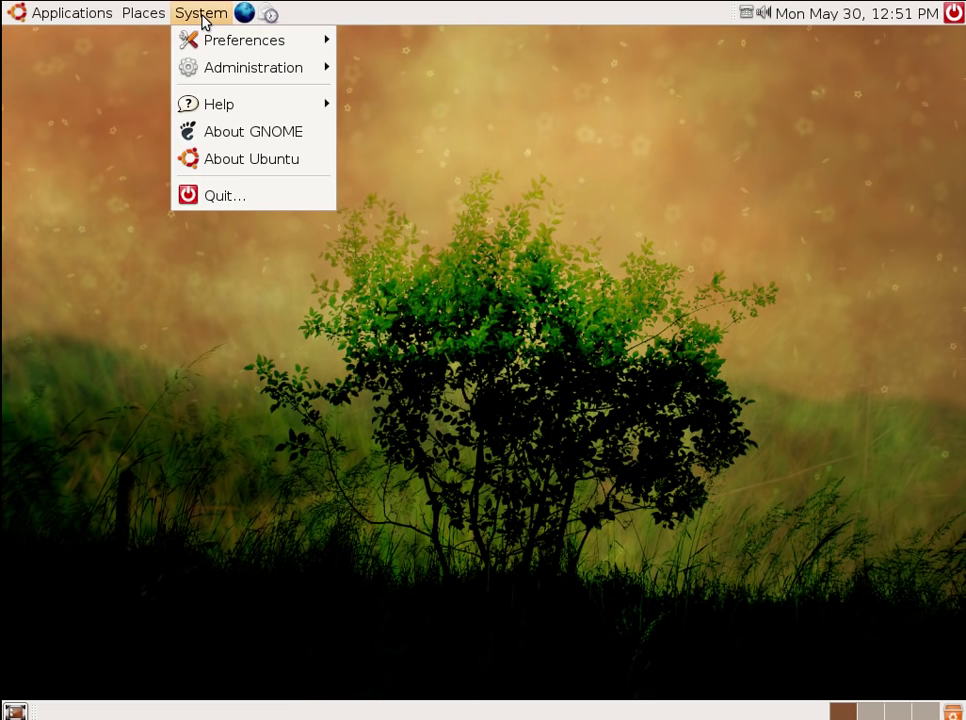
{"action": "mouse_move", "coordinate": [268, 80]}
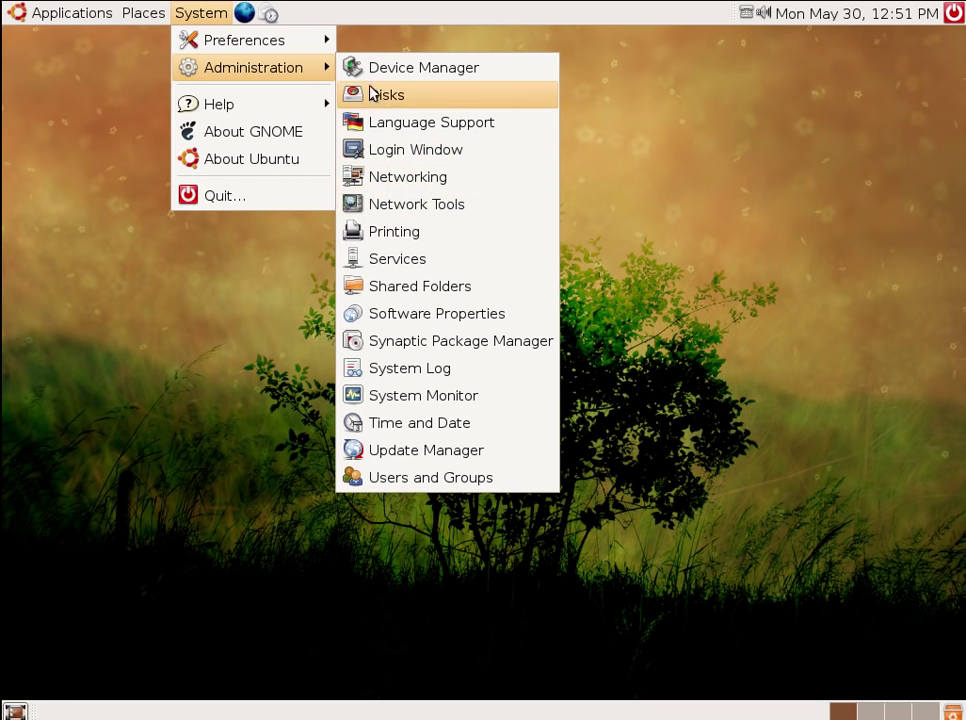
{"action": "mouse_move", "coordinate": [291, 40]}
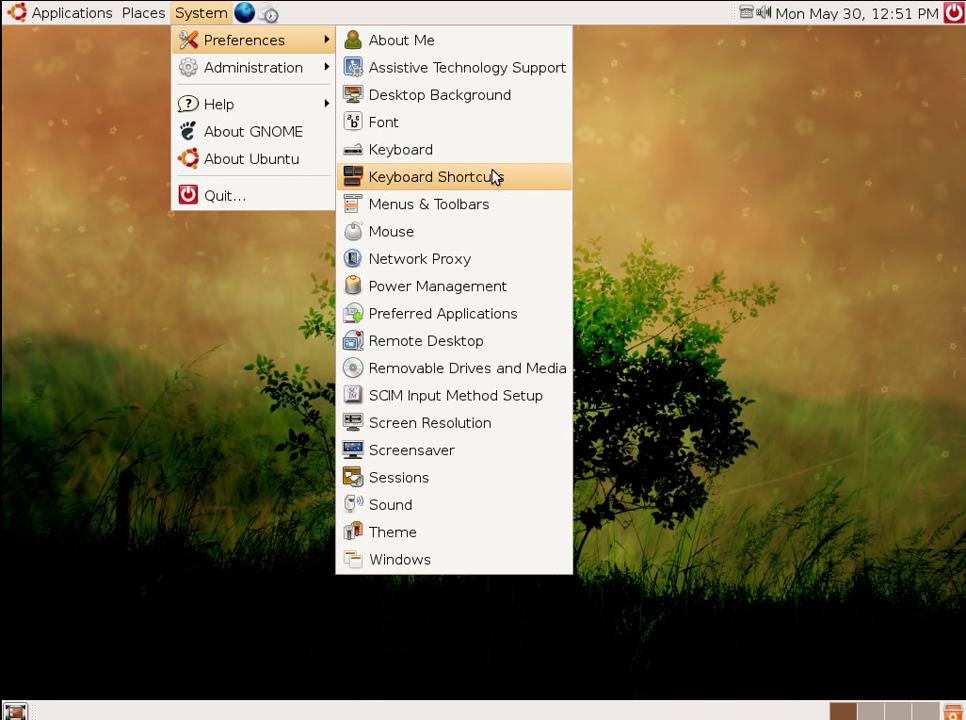
View the Power Management settings, close them, and show the System > Preferences menu.
{"action": "left_click", "coordinate": [494, 290]}
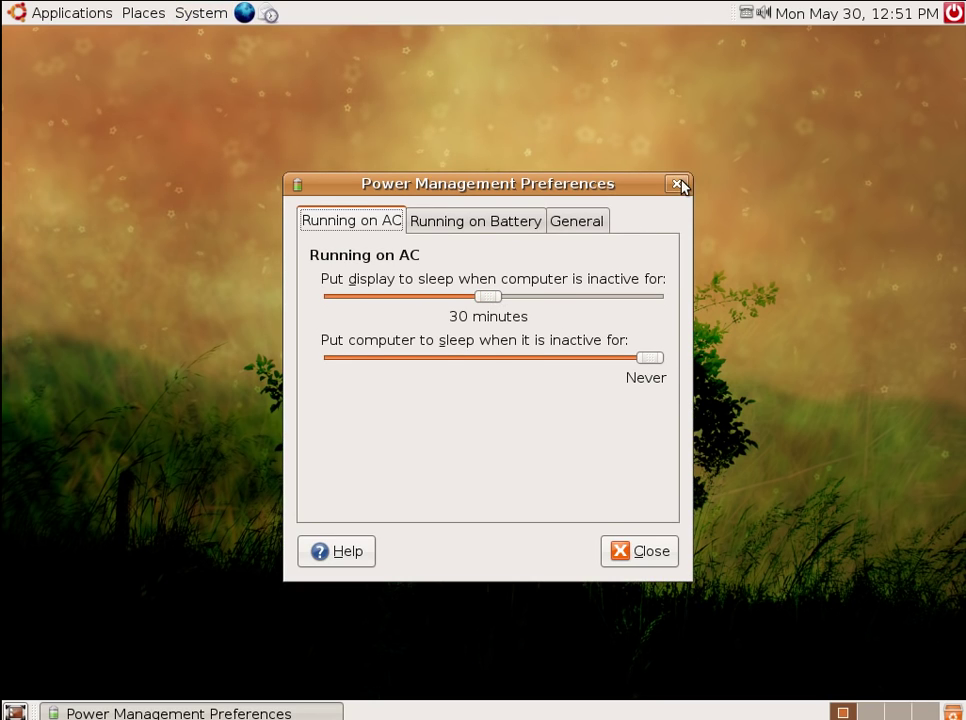
{"action": "left_click", "coordinate": [676, 184]}
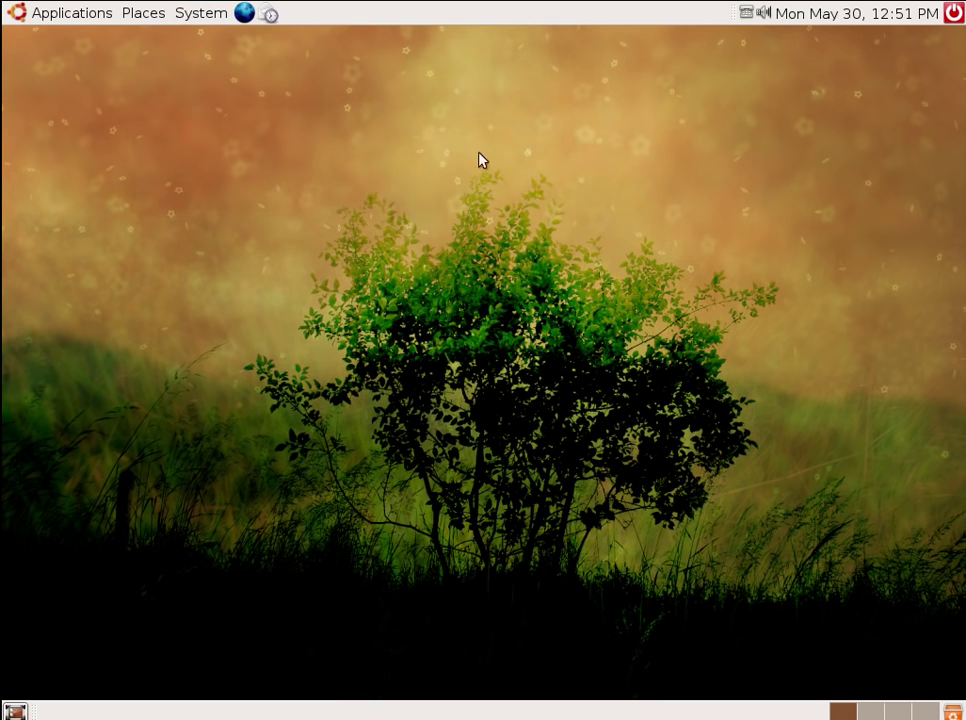
{"action": "left_click", "coordinate": [186, 17]}
{"action": "mouse_move", "coordinate": [244, 43]}
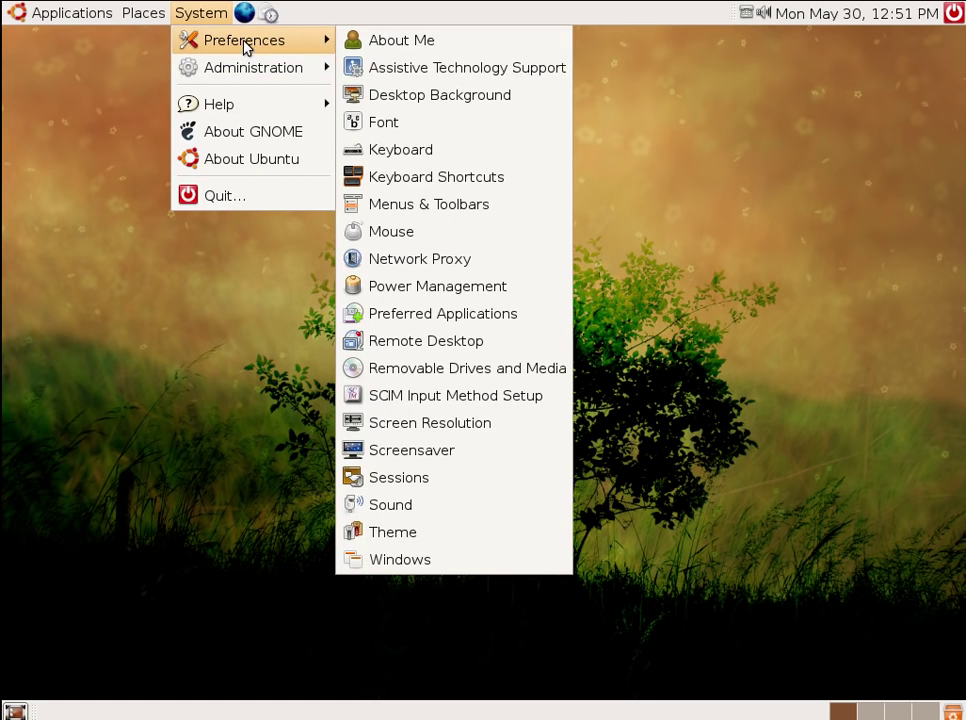
{"action": "left_click", "coordinate": [483, 456]}
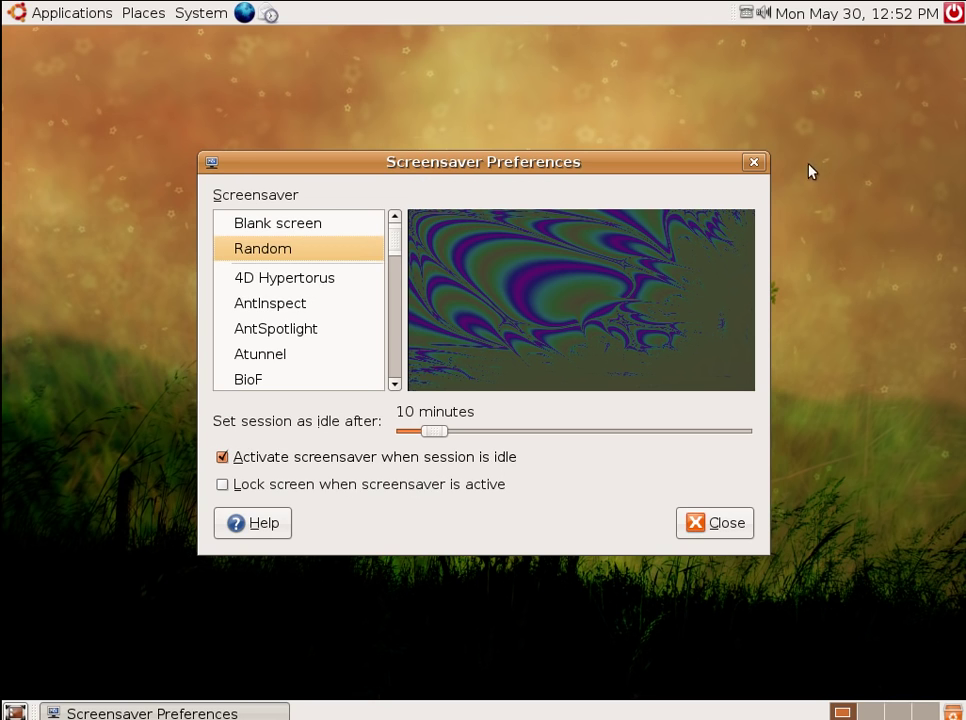
{"action": "left_click", "coordinate": [755, 163]}
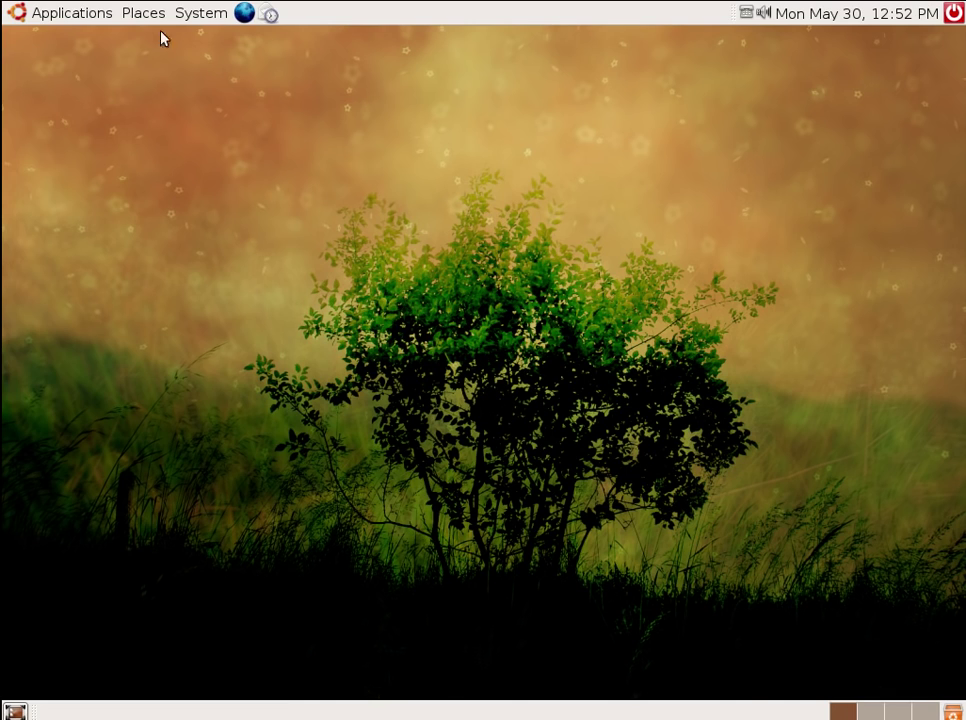
{"action": "left_click", "coordinate": [192, 12]}
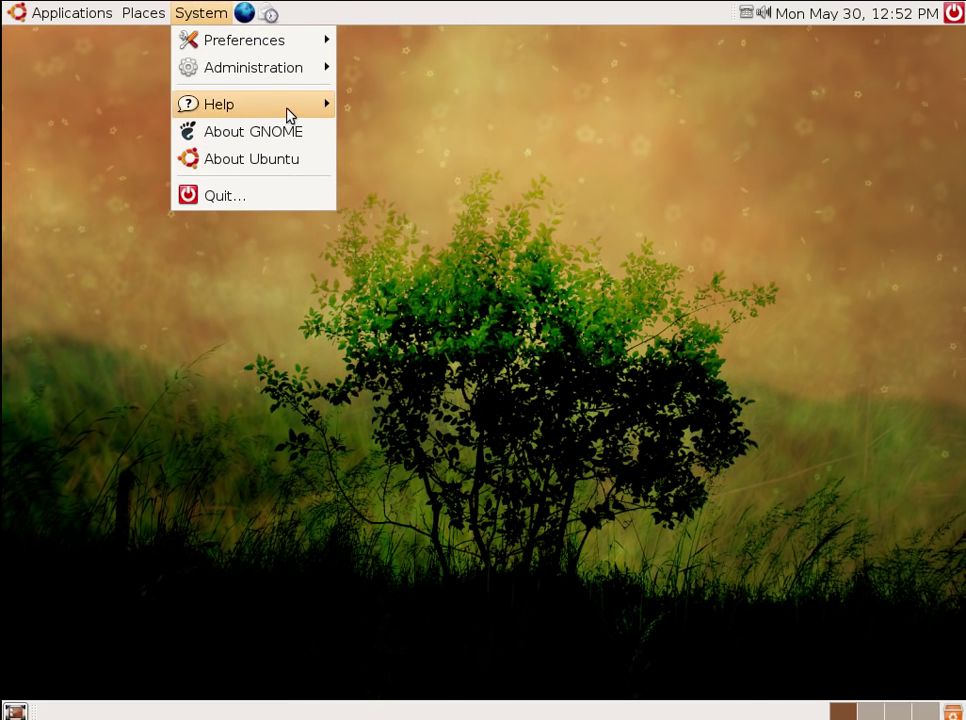
{"action": "mouse_move", "coordinate": [299, 80]}
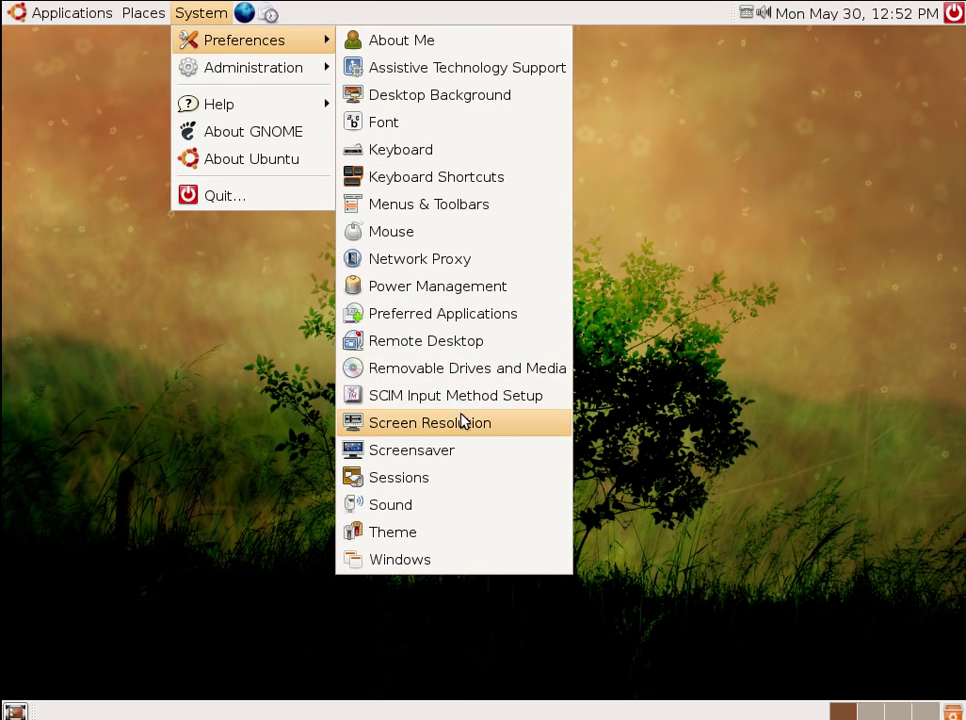
Preview Flying Toasters, GFlux, Flux, FlipFlop, Engine, CubeStorm, Circuit, BlinkBox, 4D Hypertorus and Random screensavers.
{"action": "left_click", "coordinate": [411, 450]}
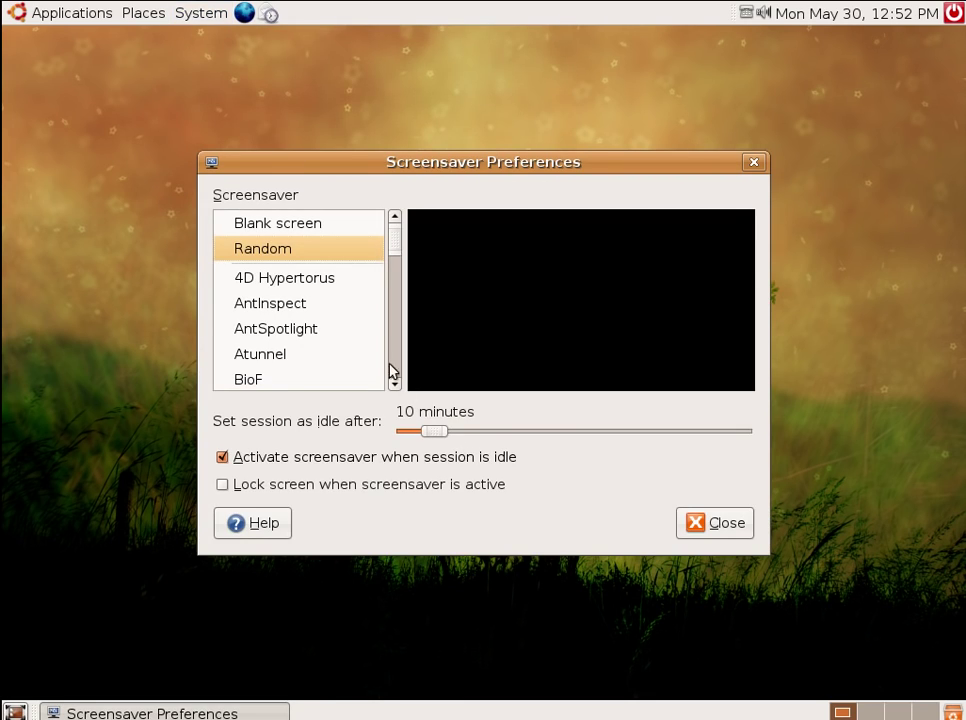
{"action": "scroll", "coordinate": [362, 335], "scroll_direction": "down", "scroll_amount": 5}
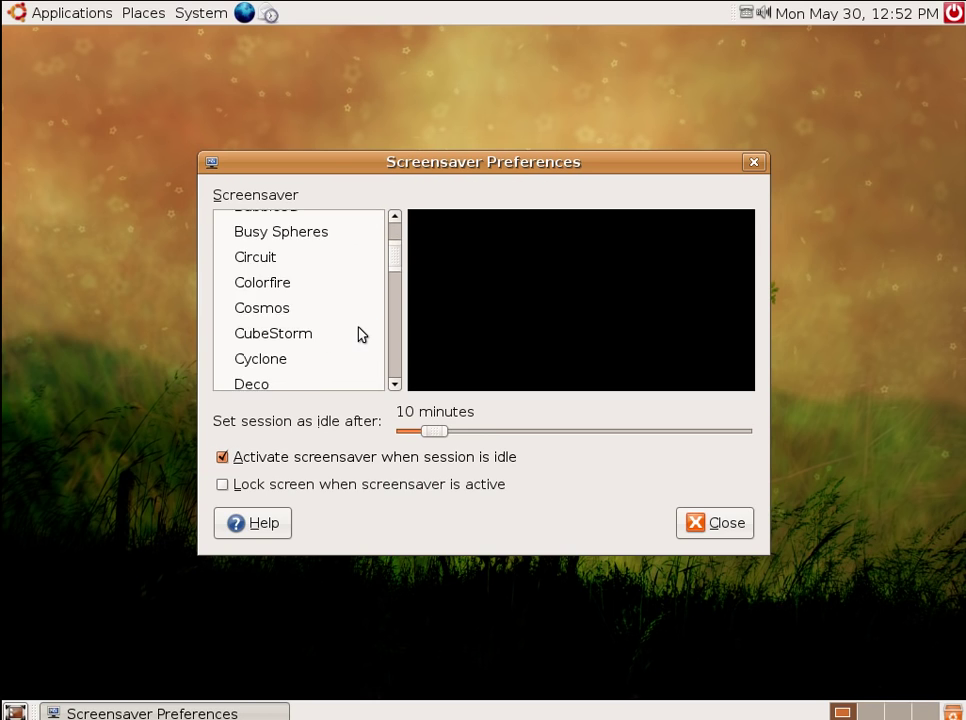
{"action": "scroll", "coordinate": [362, 335], "scroll_direction": "down", "scroll_amount": 6}
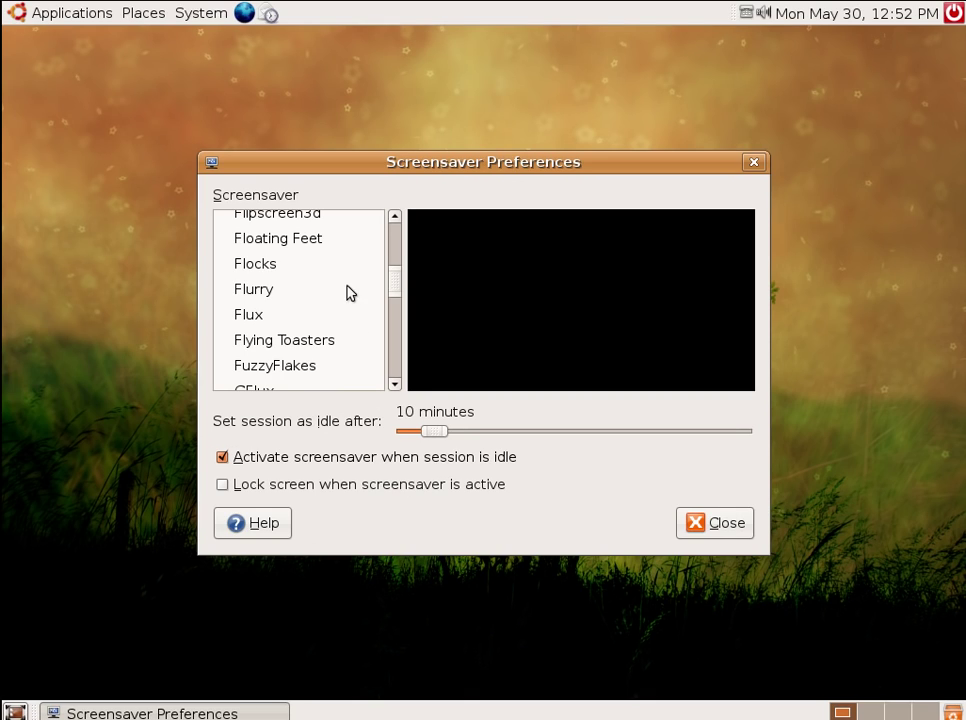
{"action": "scroll", "coordinate": [350, 292], "scroll_direction": "down", "scroll_amount": 3}
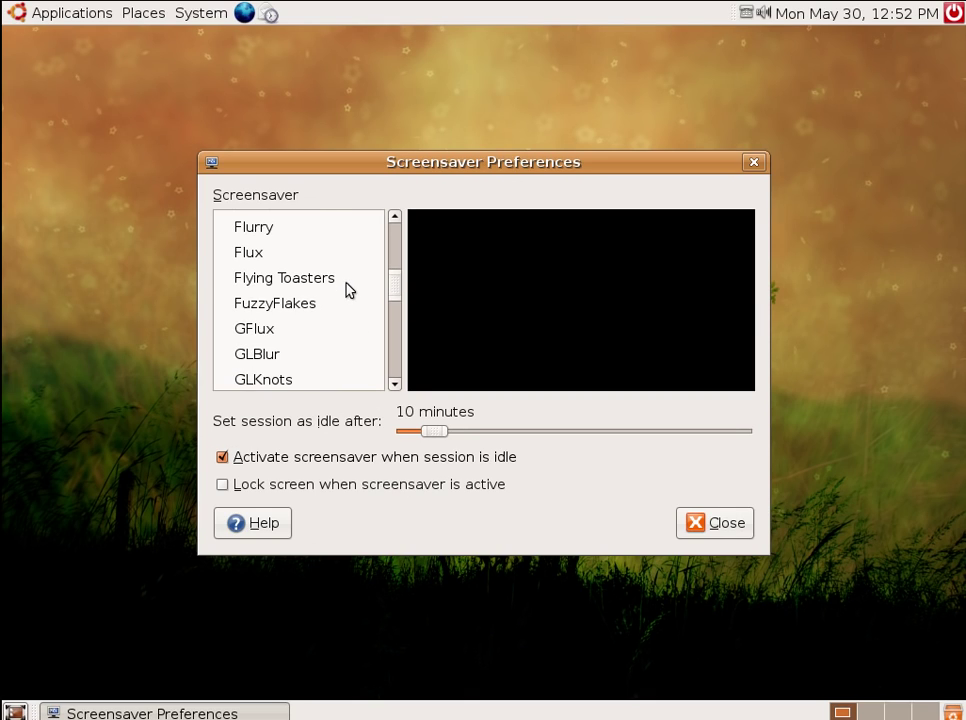
{"action": "left_click", "coordinate": [347, 286]}
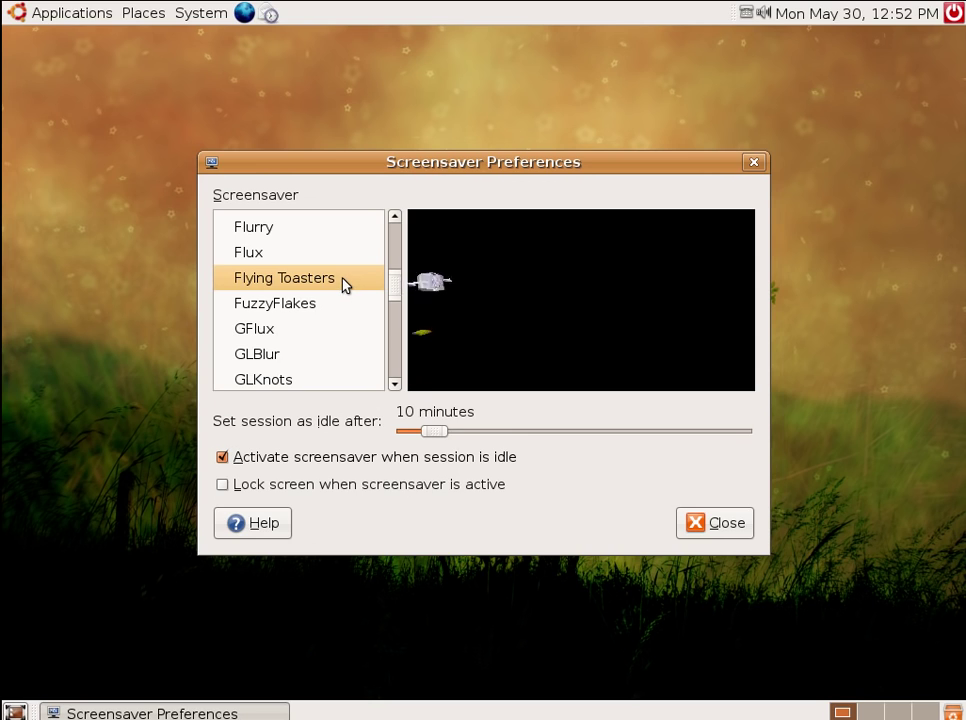
{"action": "left_click", "coordinate": [323, 329]}
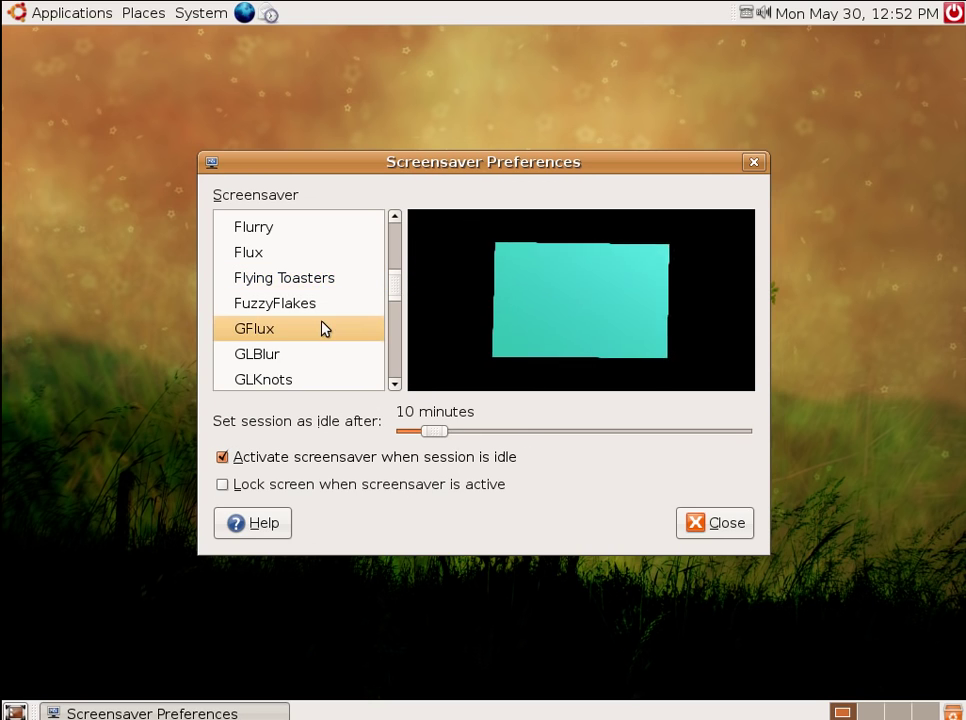
{"action": "left_click", "coordinate": [336, 254]}
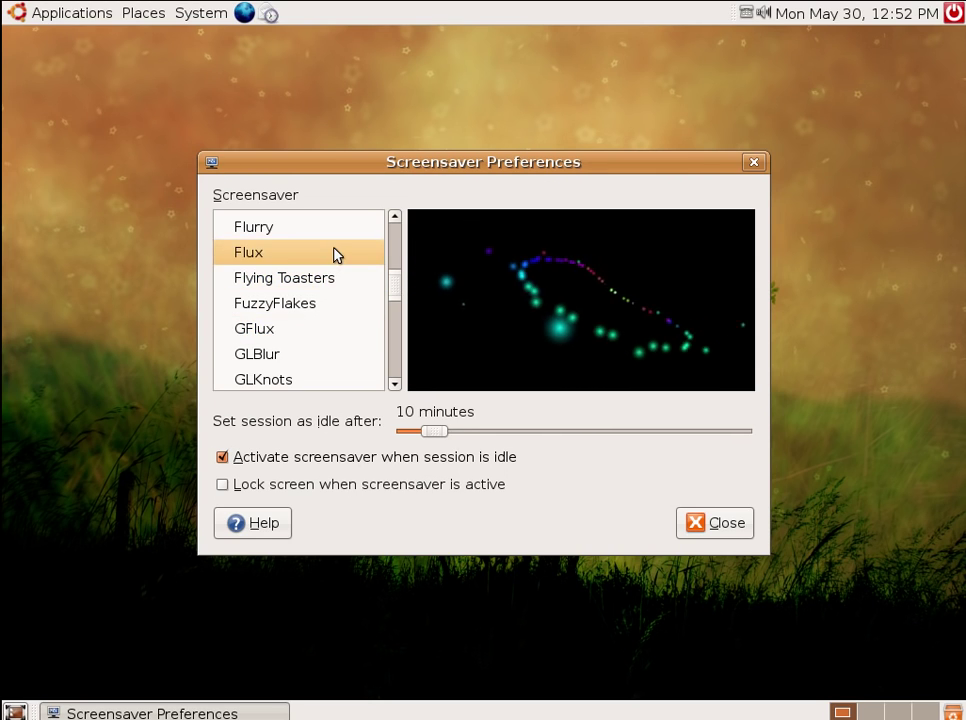
{"action": "scroll", "coordinate": [336, 254], "scroll_direction": "up", "scroll_amount": 3}
{"action": "left_click", "coordinate": [336, 252]}
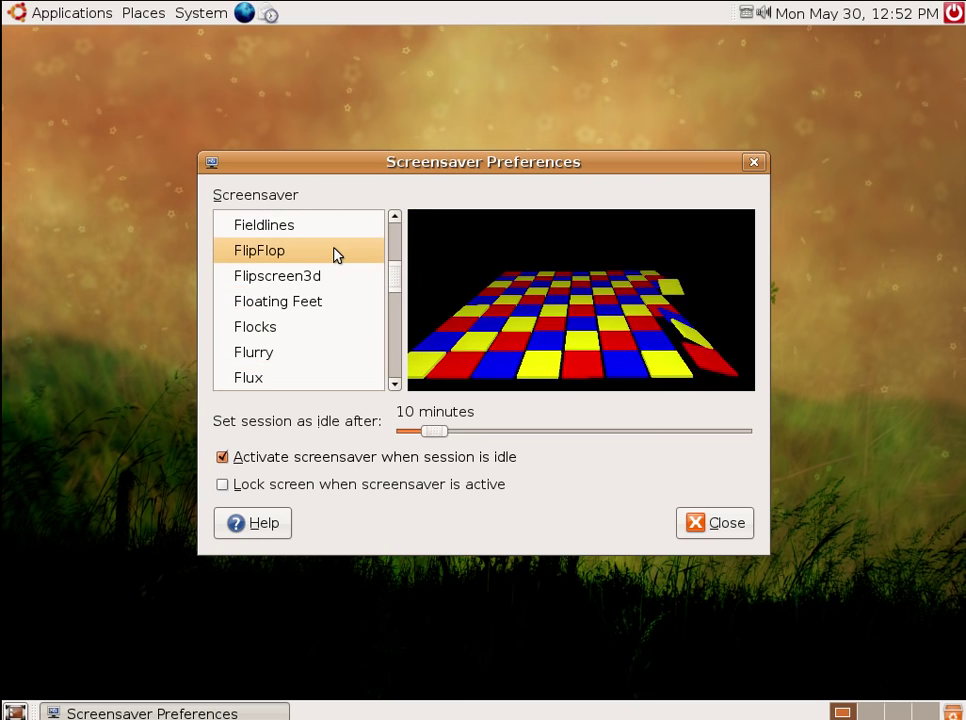
{"action": "scroll", "coordinate": [336, 254], "scroll_direction": "up", "scroll_amount": 2}
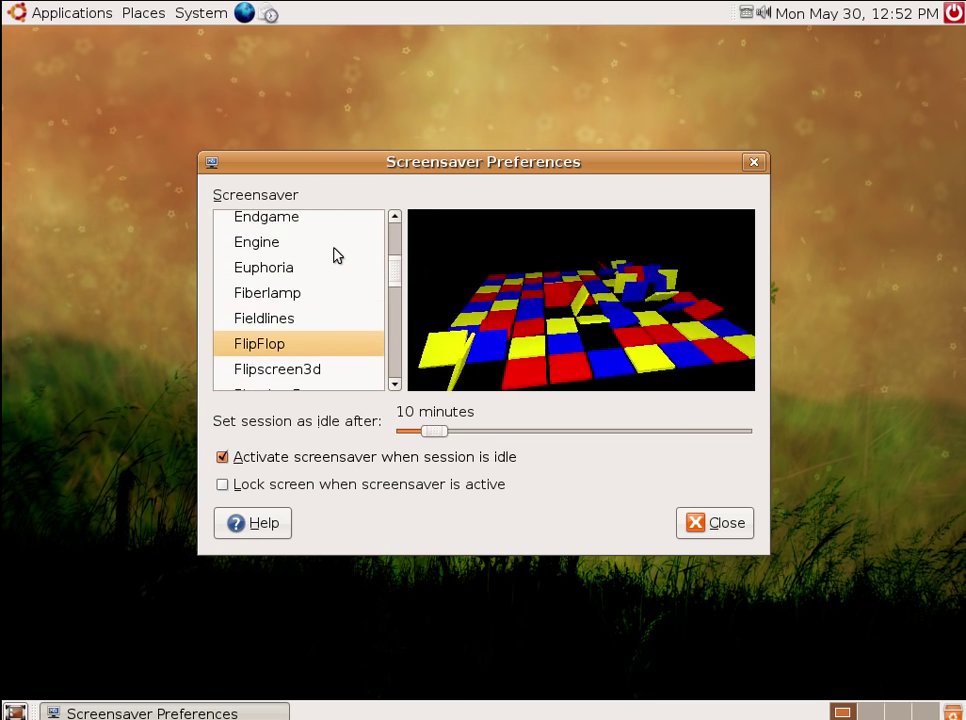
{"action": "left_click", "coordinate": [336, 252]}
{"action": "scroll", "coordinate": [336, 254], "scroll_direction": "up", "scroll_amount": 2}
{"action": "left_click", "coordinate": [336, 252]}
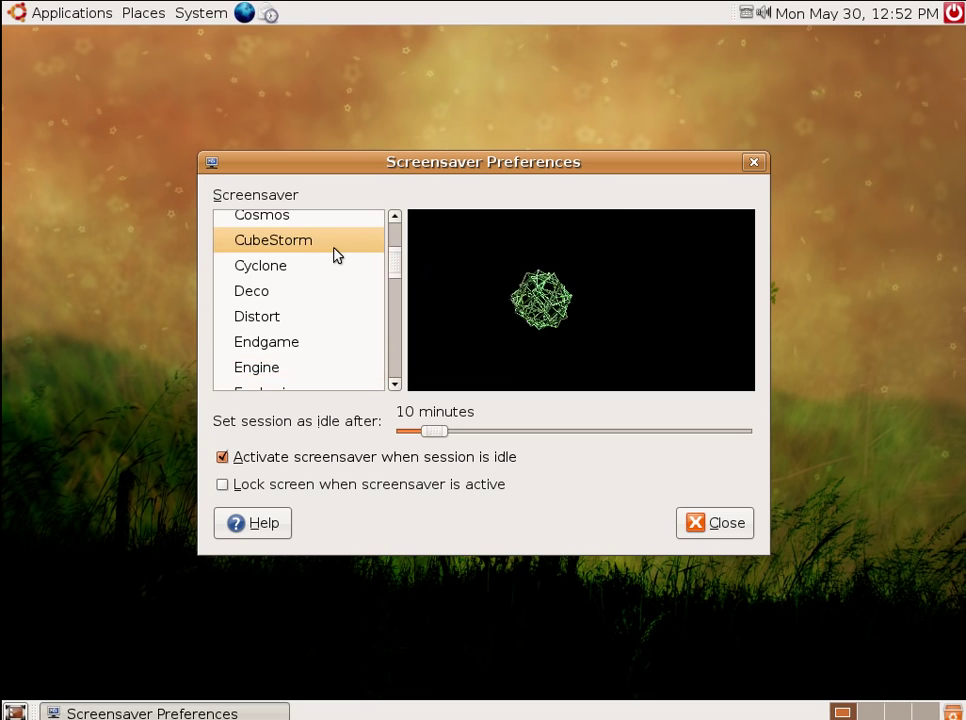
{"action": "scroll", "coordinate": [336, 255], "scroll_direction": "up", "scroll_amount": 2}
{"action": "left_click", "coordinate": [336, 256]}
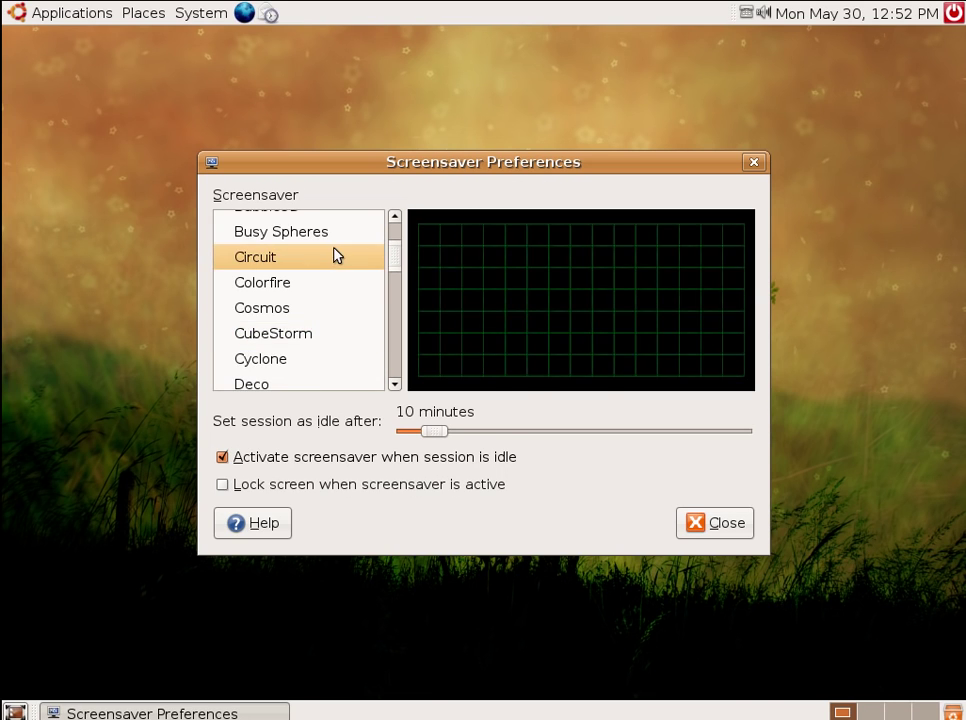
{"action": "scroll", "coordinate": [336, 255], "scroll_direction": "up", "scroll_amount": 2}
{"action": "left_click", "coordinate": [336, 252]}
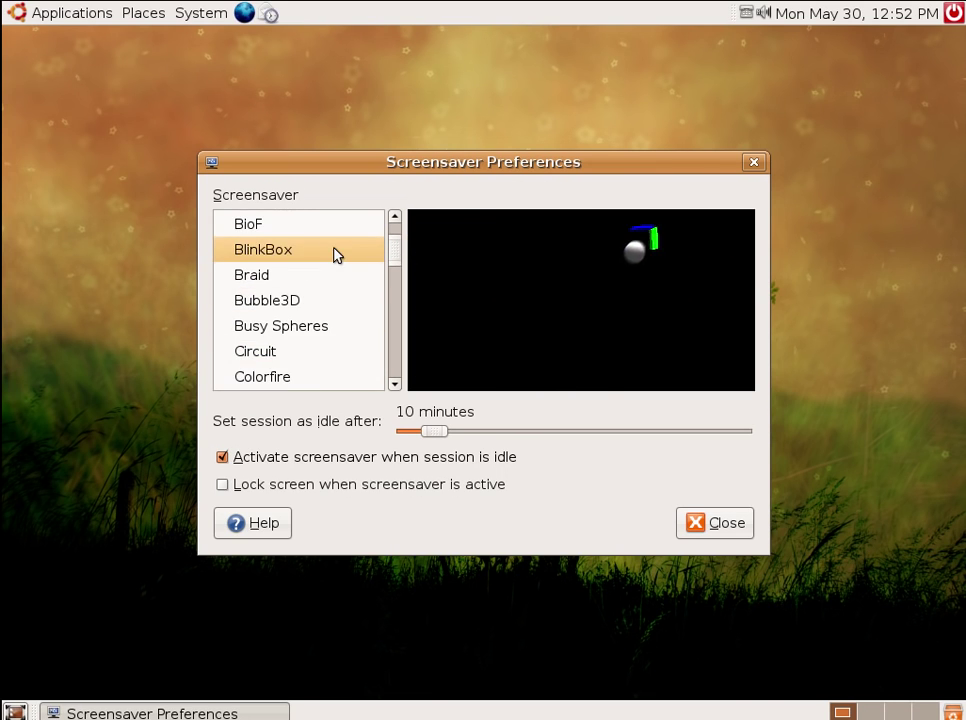
{"action": "scroll", "coordinate": [336, 255], "scroll_direction": "up", "scroll_amount": 2}
{"action": "scroll", "coordinate": [336, 255], "scroll_direction": "up", "scroll_amount": 1}
{"action": "left_click", "coordinate": [336, 252]}
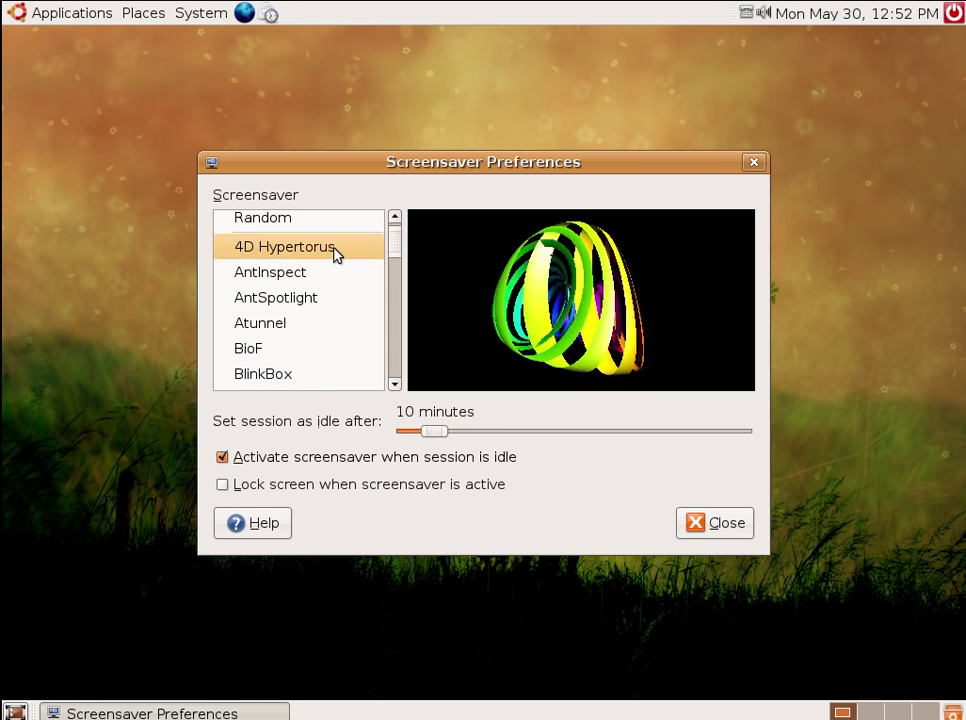
{"action": "scroll", "coordinate": [336, 255], "scroll_direction": "up", "scroll_amount": 1}
{"action": "left_click", "coordinate": [336, 255]}
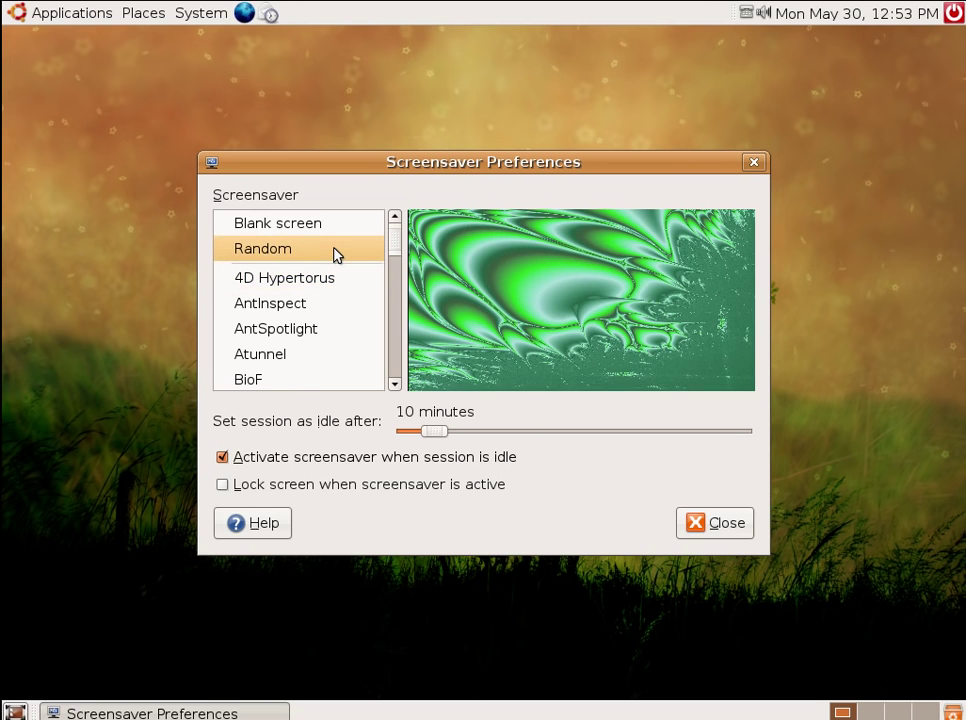
Preview BioF, Solarwinds, Xlyap, popsquares, Lattice, LavaLite, Gleidescope, GlSnake, GLMatrix and GLKnots screensavers.
{"action": "scroll", "coordinate": [336, 255], "scroll_direction": "down", "scroll_amount": 1}
{"action": "left_click", "coordinate": [310, 350]}
{"action": "scroll", "coordinate": [318, 302], "scroll_direction": "down", "scroll_amount": 3}
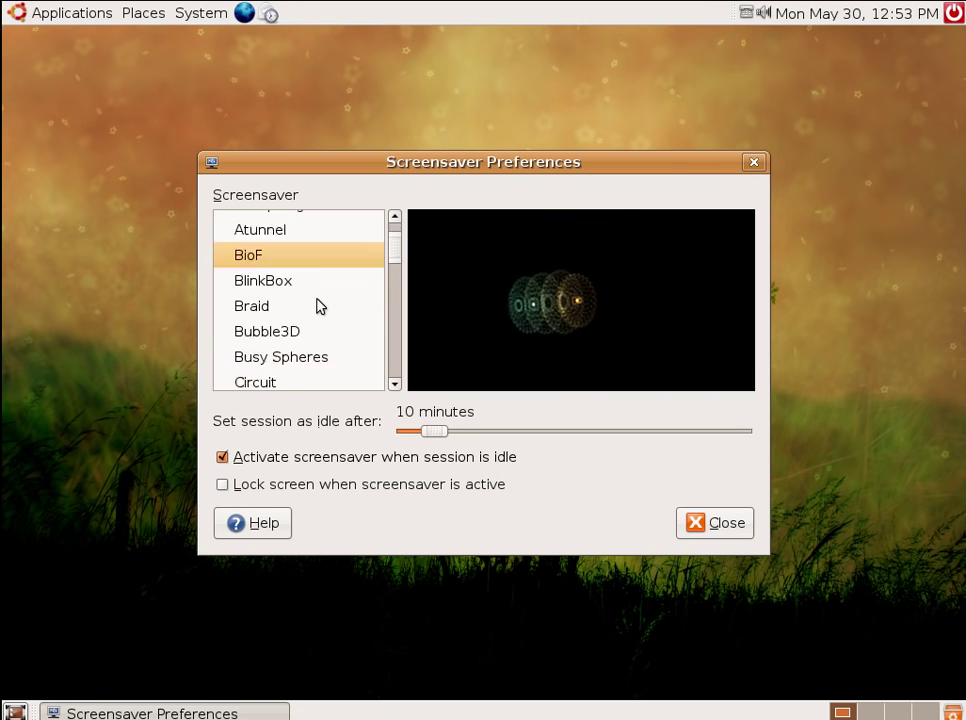
{"action": "scroll", "coordinate": [318, 305], "scroll_direction": "down", "scroll_amount": 10}
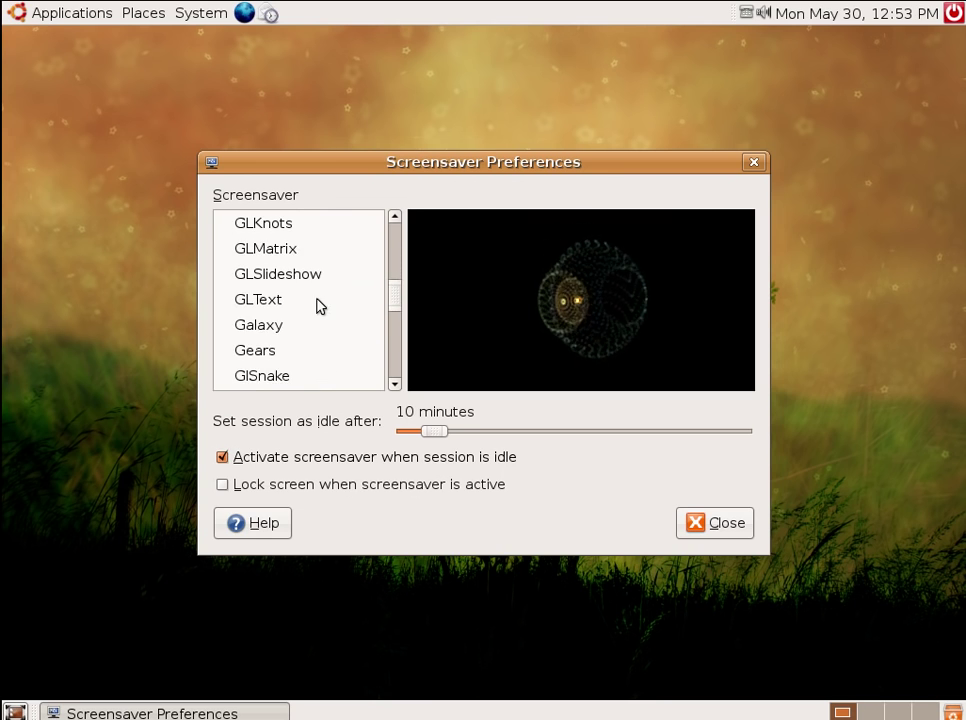
{"action": "scroll", "coordinate": [318, 305], "scroll_direction": "down", "scroll_amount": 10}
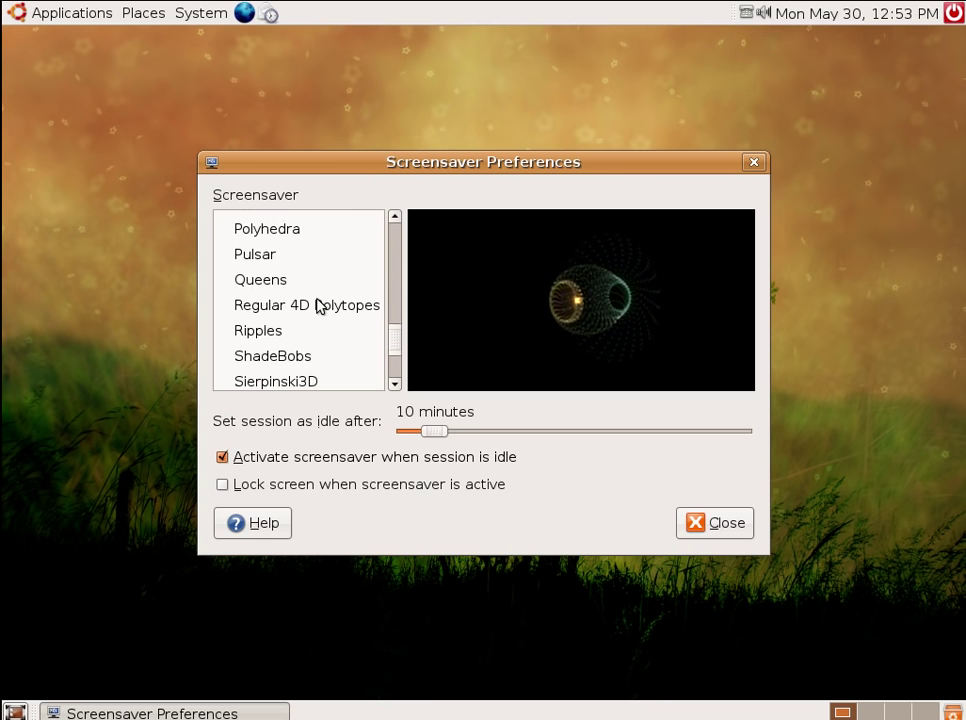
{"action": "scroll", "coordinate": [318, 305], "scroll_direction": "down", "scroll_amount": 3}
{"action": "left_click", "coordinate": [330, 360]}
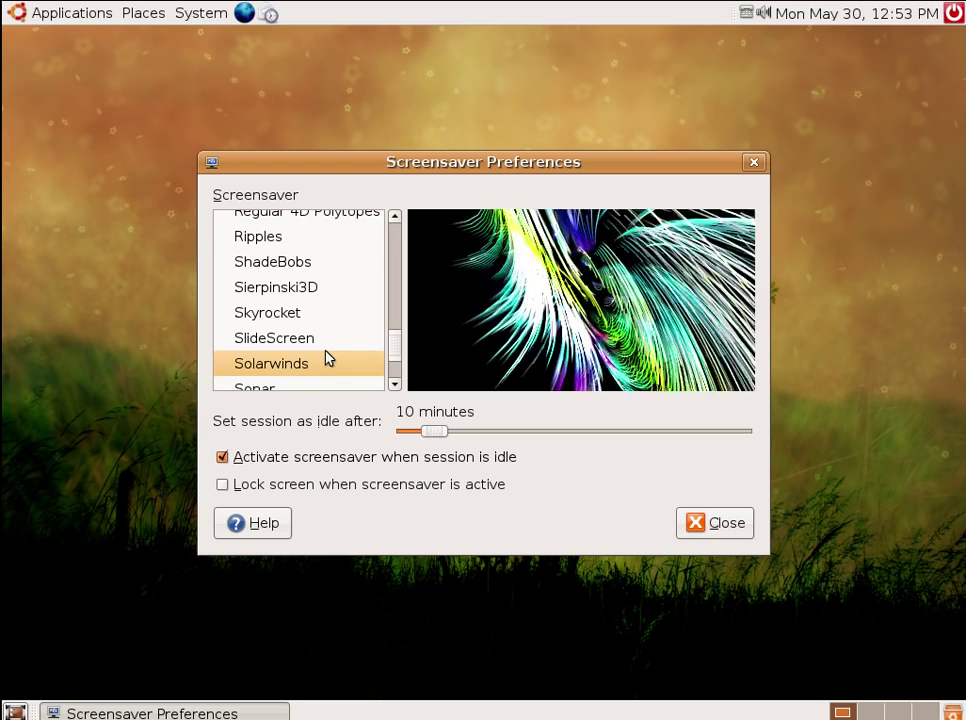
{"action": "scroll", "coordinate": [328, 352], "scroll_direction": "down", "scroll_amount": 4}
{"action": "left_click", "coordinate": [330, 352]}
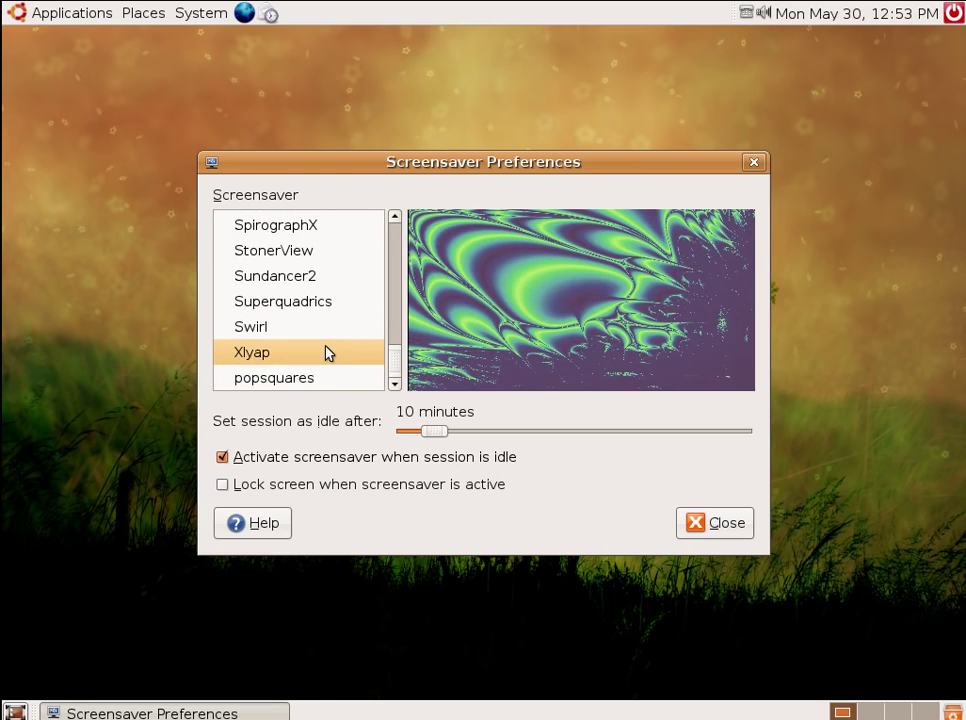
{"action": "left_click", "coordinate": [330, 376]}
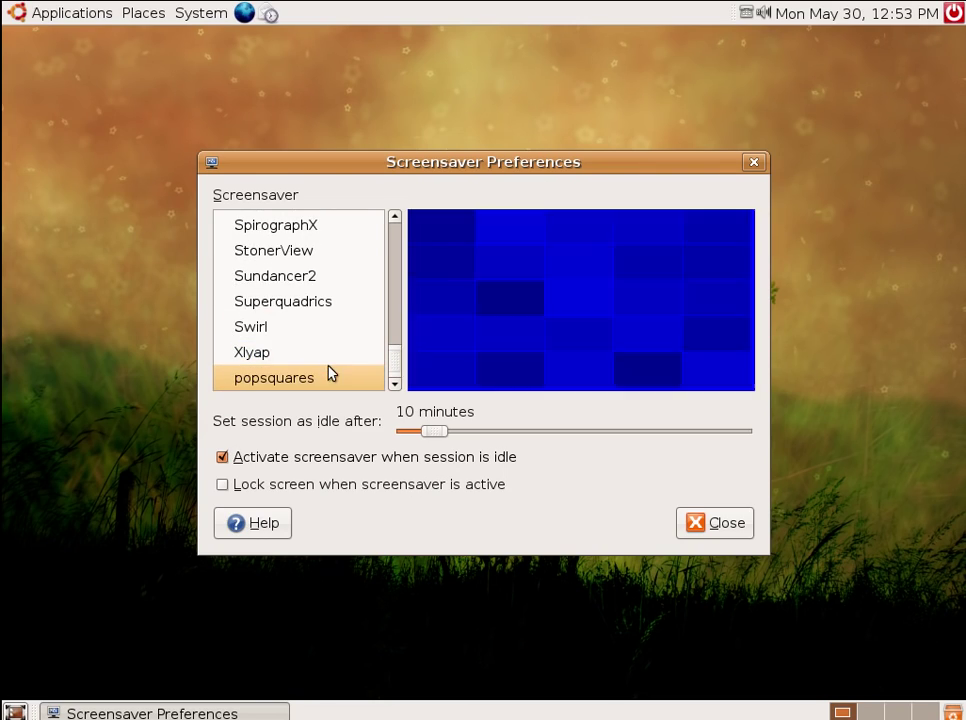
{"action": "scroll", "coordinate": [338, 342], "scroll_direction": "up", "scroll_amount": 4}
{"action": "scroll", "coordinate": [334, 341], "scroll_direction": "up", "scroll_amount": 5}
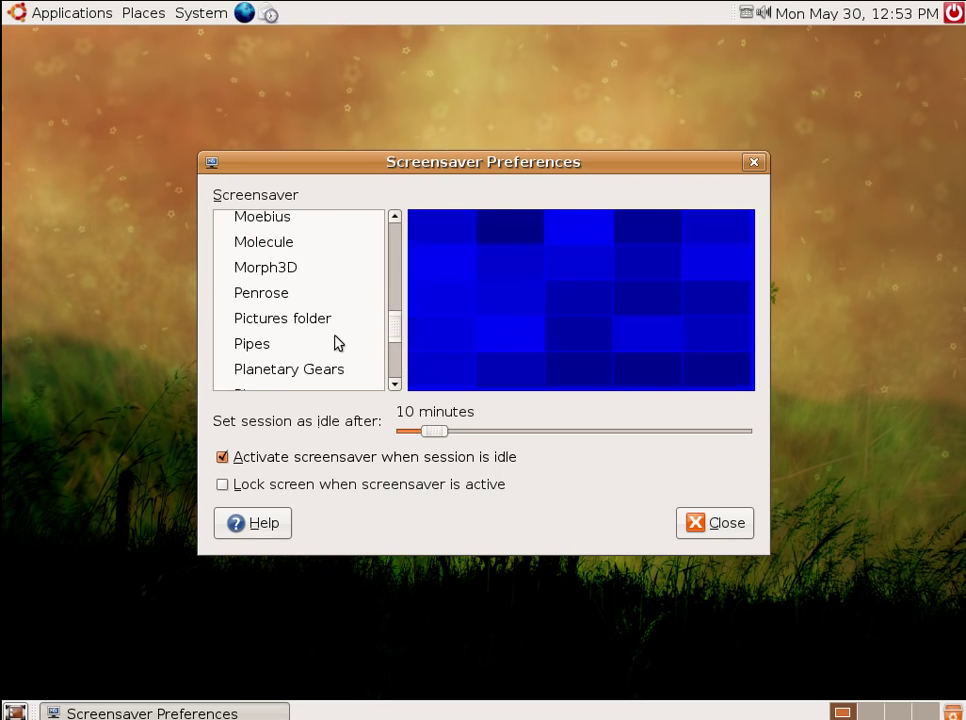
{"action": "left_click", "coordinate": [331, 282]}
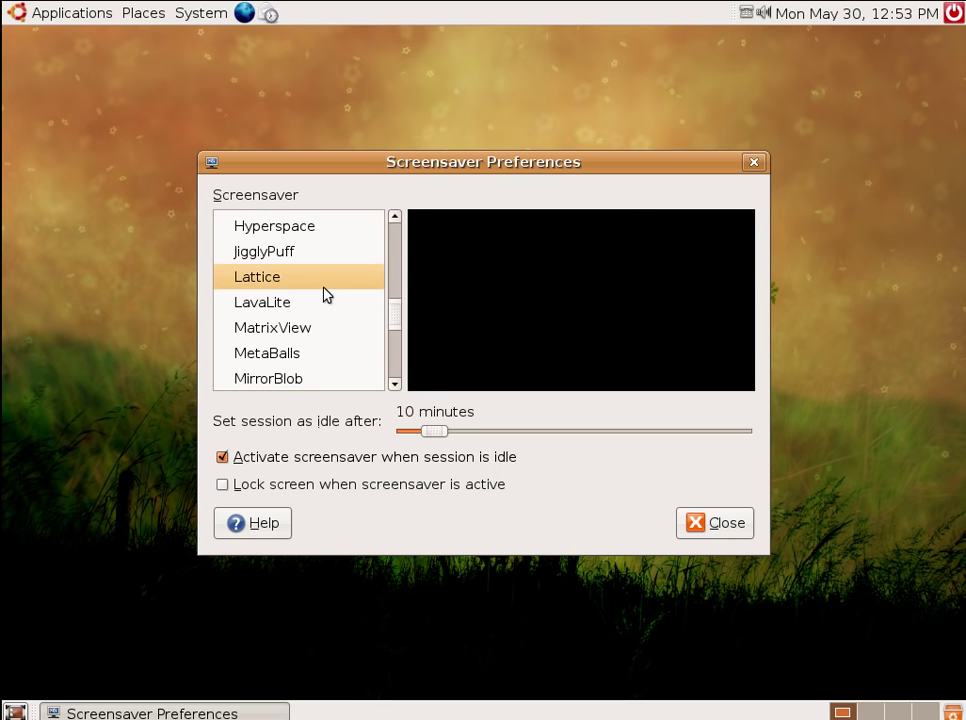
{"action": "left_click", "coordinate": [328, 292]}
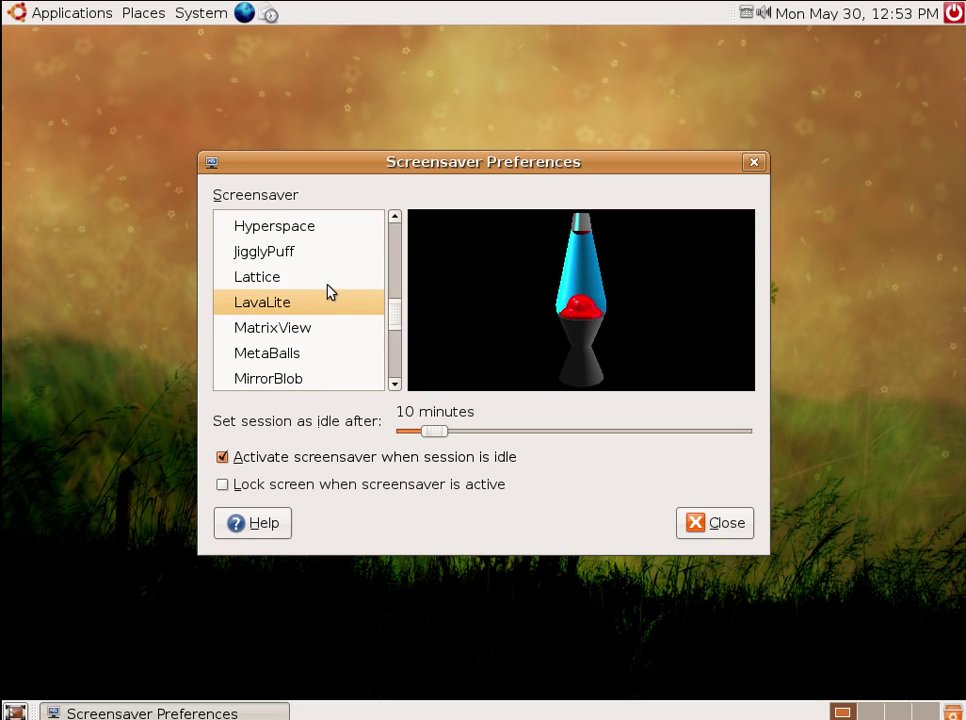
{"action": "scroll", "coordinate": [330, 291], "scroll_direction": "up", "scroll_amount": 1}
{"action": "scroll", "coordinate": [328, 286], "scroll_direction": "up", "scroll_amount": 5}
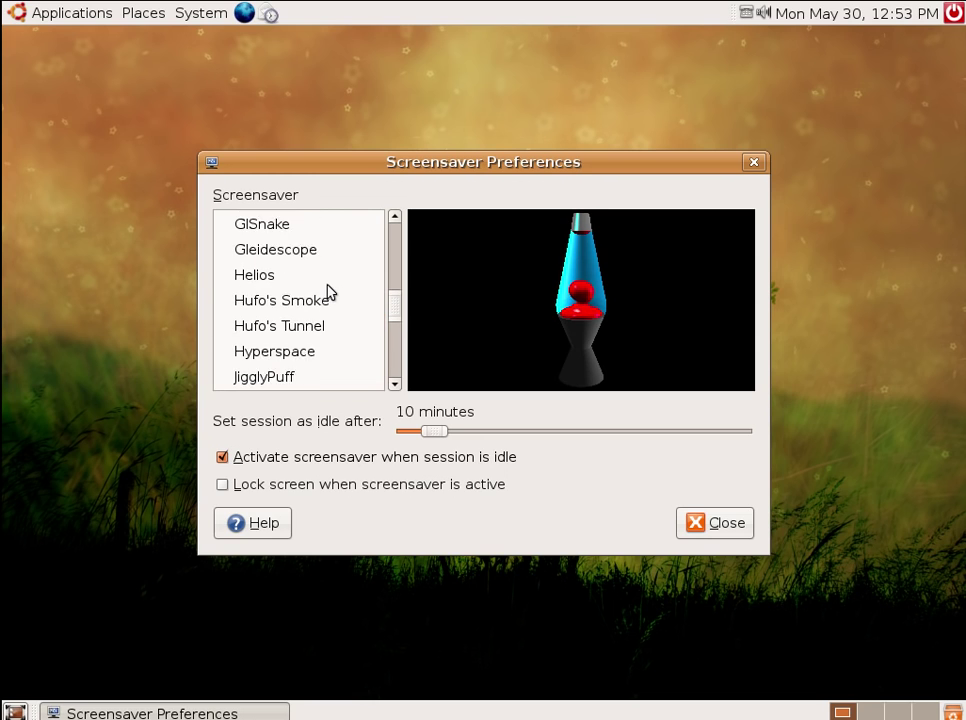
{"action": "left_click", "coordinate": [332, 280]}
{"action": "left_click", "coordinate": [338, 258]}
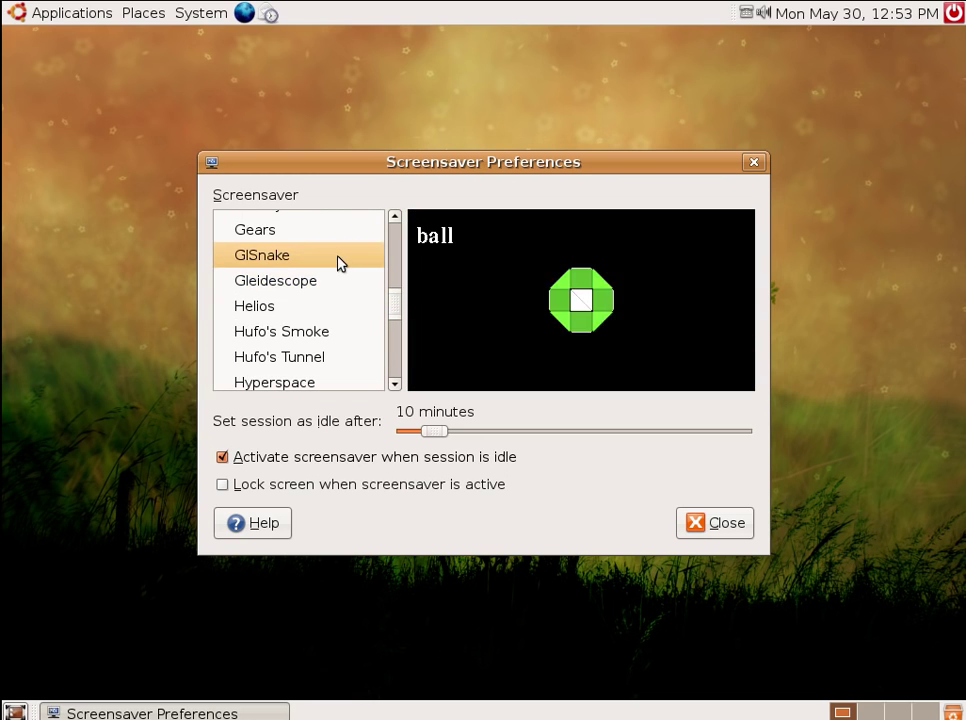
{"action": "scroll", "coordinate": [337, 262], "scroll_direction": "up", "scroll_amount": 6}
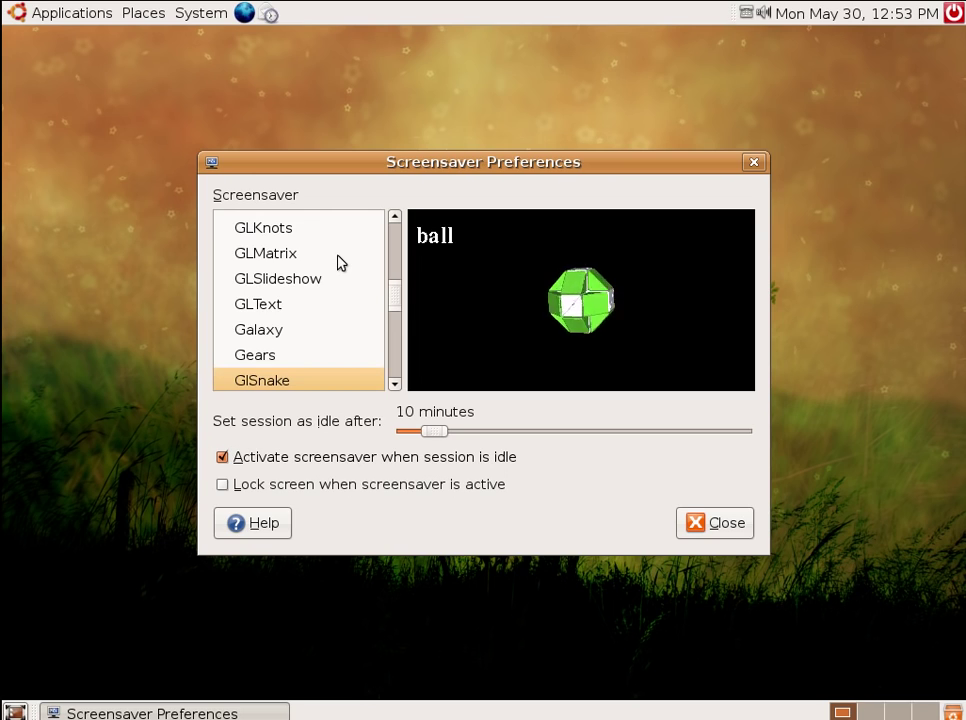
{"action": "left_click", "coordinate": [337, 257]}
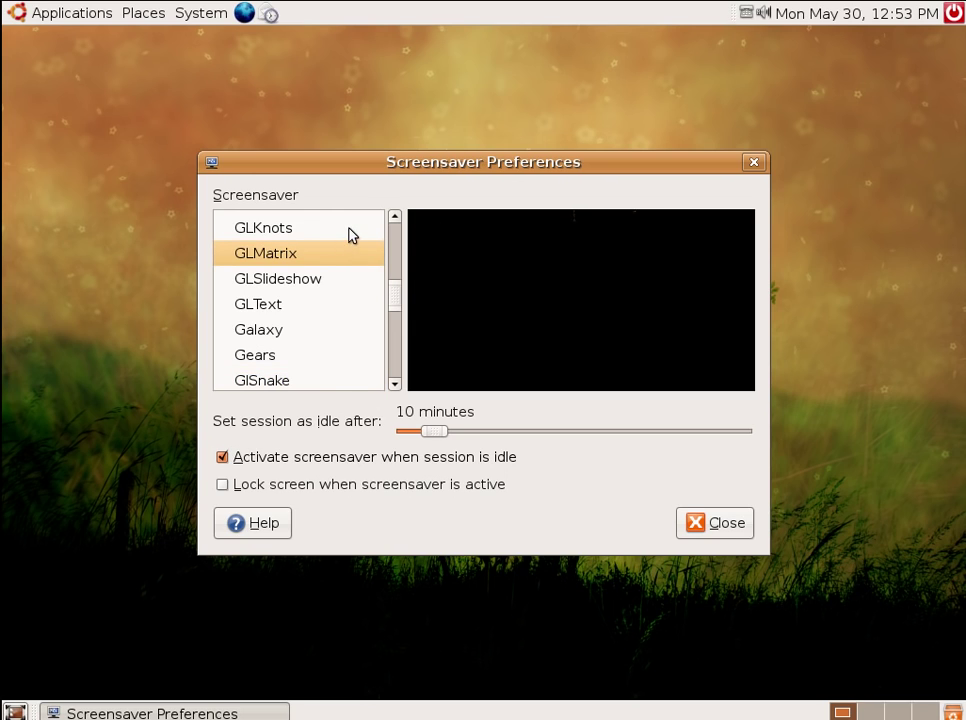
{"action": "left_click", "coordinate": [350, 233]}
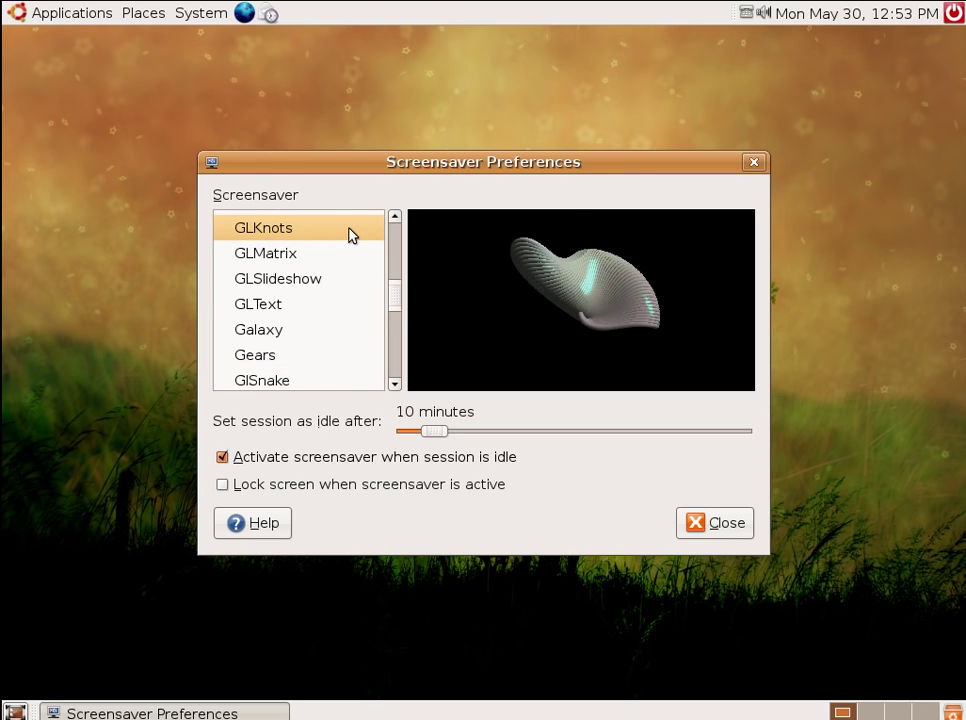
Preview Flux, FuzzyFlakes, Fieldlines, Distort, Colorfire and BlinkBox, then choose 4D Hypertorus as the screensaver.
{"action": "scroll", "coordinate": [348, 233], "scroll_direction": "up", "scroll_amount": 3}
{"action": "left_click", "coordinate": [324, 262]}
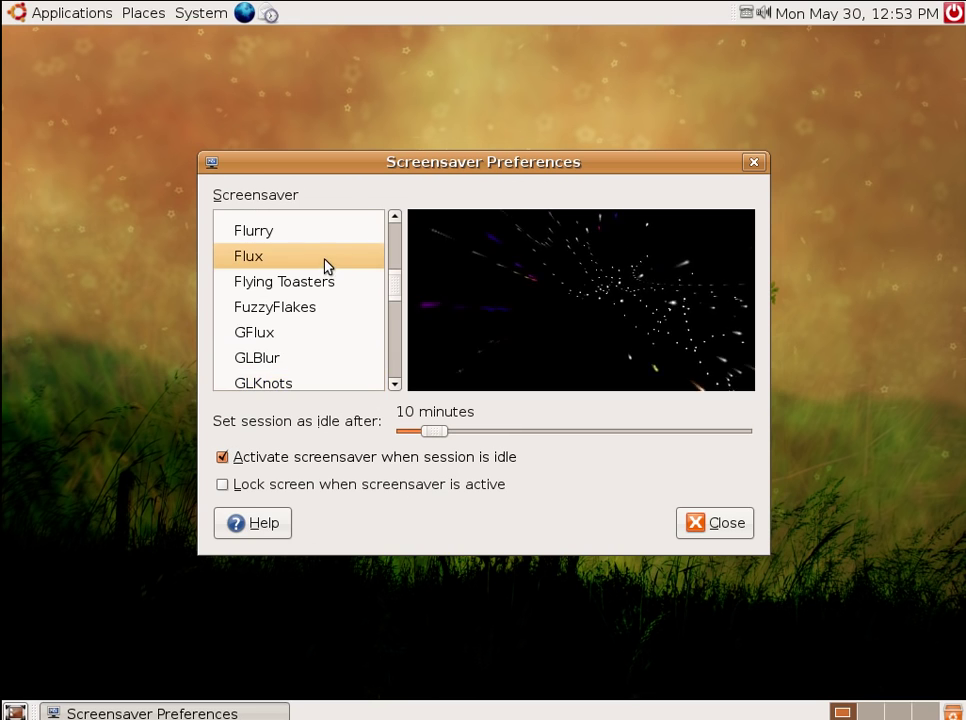
{"action": "left_click", "coordinate": [305, 313]}
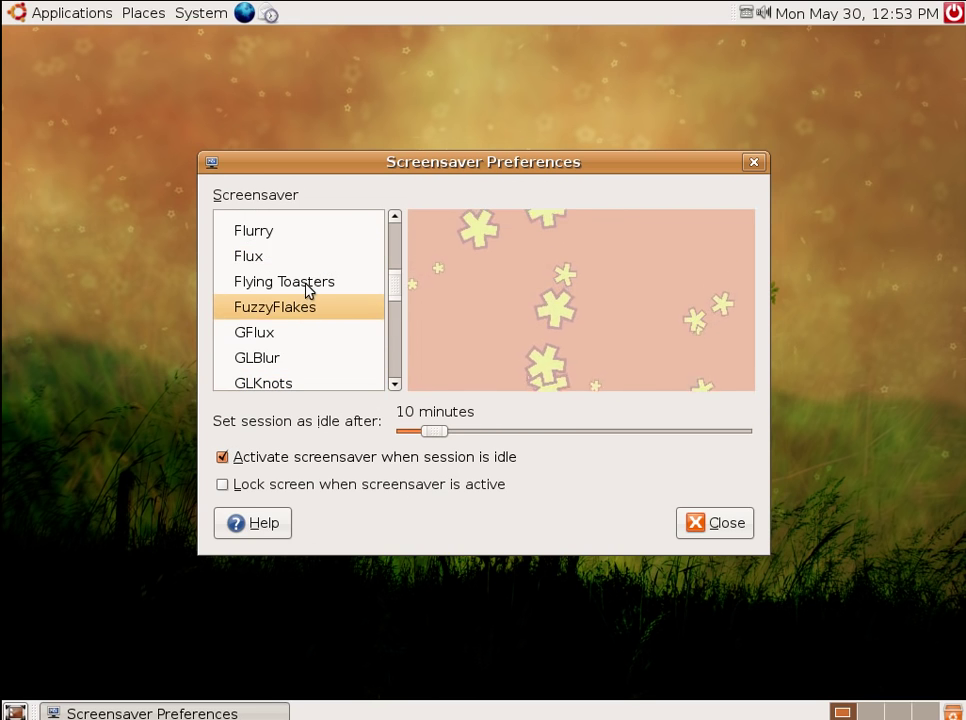
{"action": "scroll", "coordinate": [306, 289], "scroll_direction": "up", "scroll_amount": 3}
{"action": "left_click", "coordinate": [306, 290]}
{"action": "scroll", "coordinate": [306, 290], "scroll_direction": "up", "scroll_amount": 2}
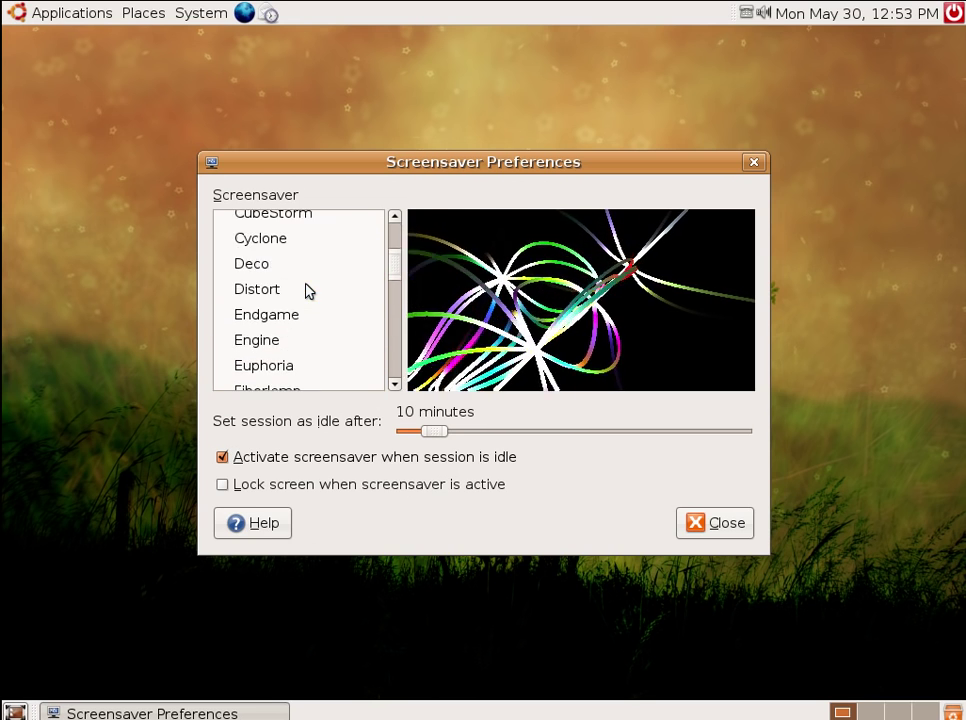
{"action": "left_click", "coordinate": [306, 289]}
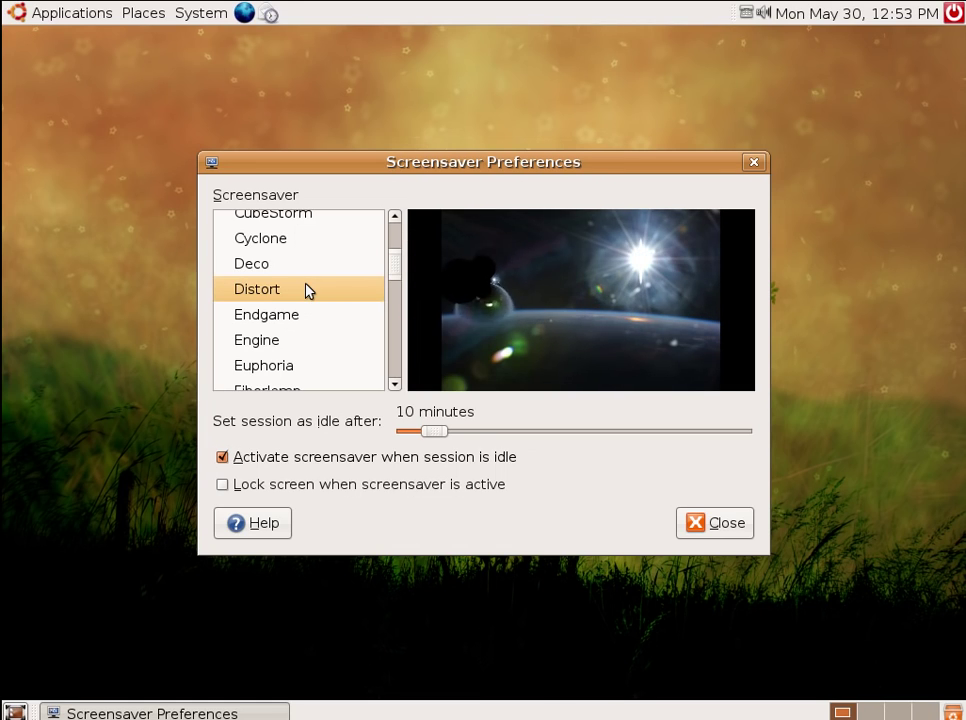
{"action": "scroll", "coordinate": [308, 289], "scroll_direction": "up", "scroll_amount": 1}
{"action": "left_click", "coordinate": [323, 265]}
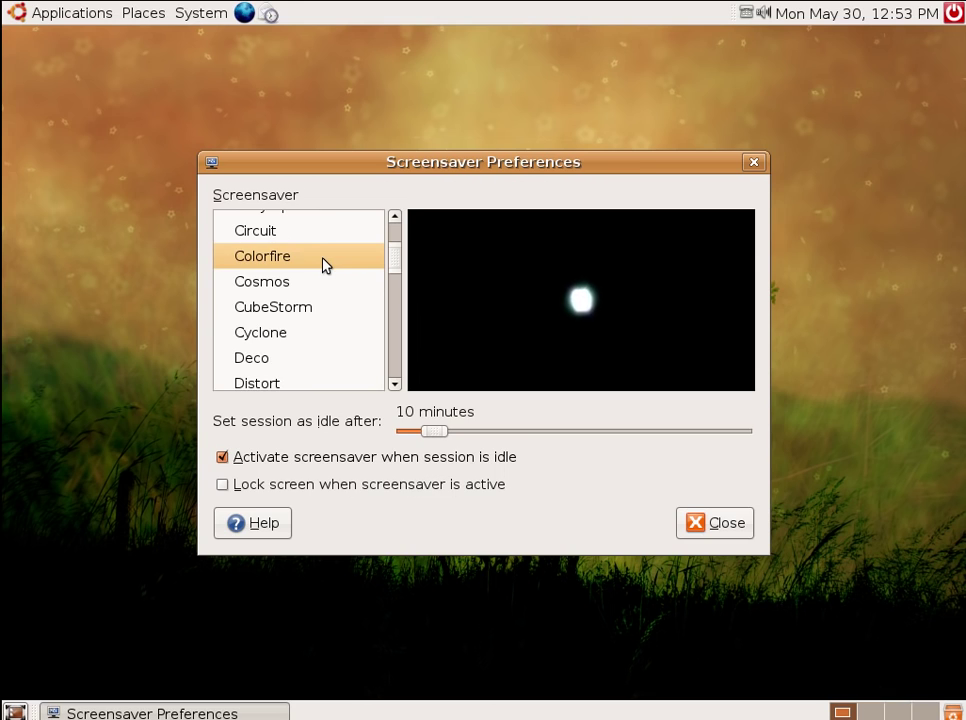
{"action": "scroll", "coordinate": [323, 265], "scroll_direction": "up", "scroll_amount": 2}
{"action": "left_click", "coordinate": [323, 265]}
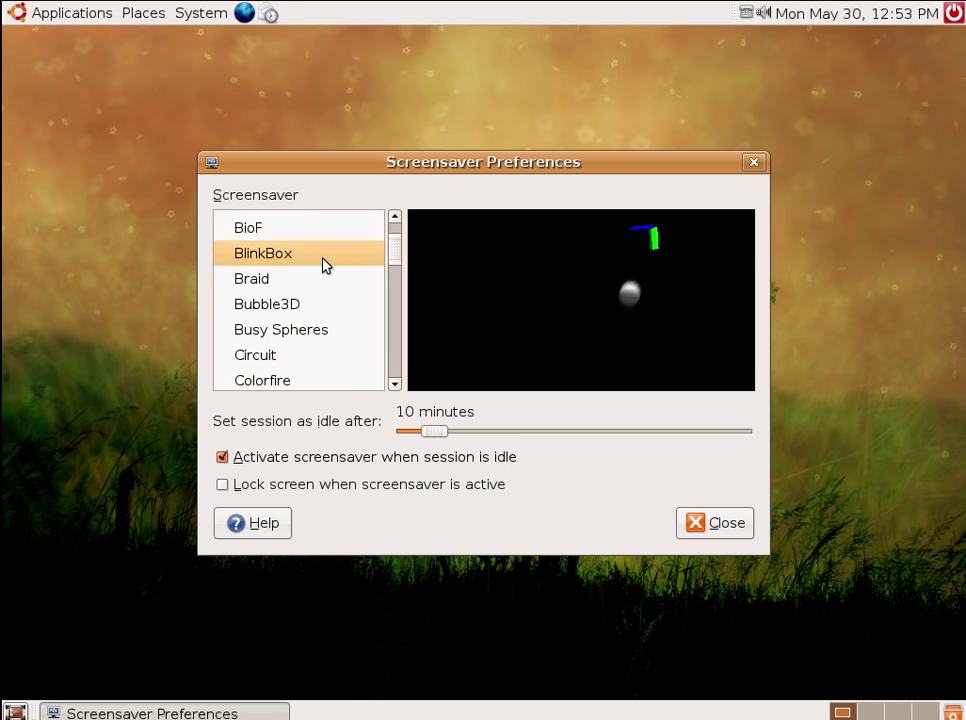
{"action": "scroll", "coordinate": [323, 265], "scroll_direction": "up", "scroll_amount": 2}
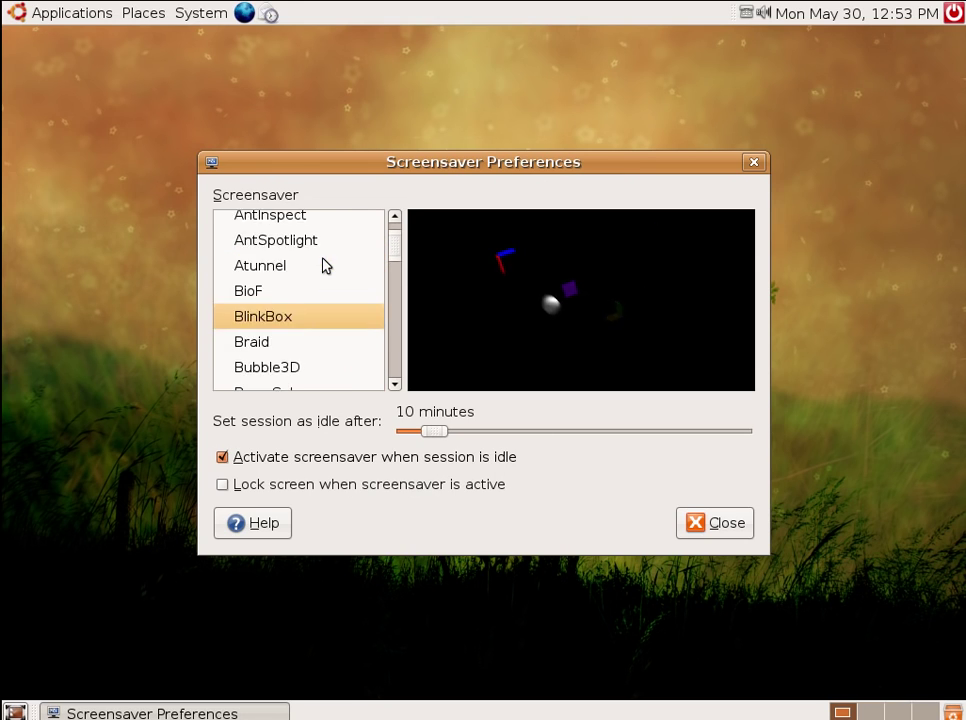
{"action": "scroll", "coordinate": [323, 265], "scroll_direction": "up", "scroll_amount": 1}
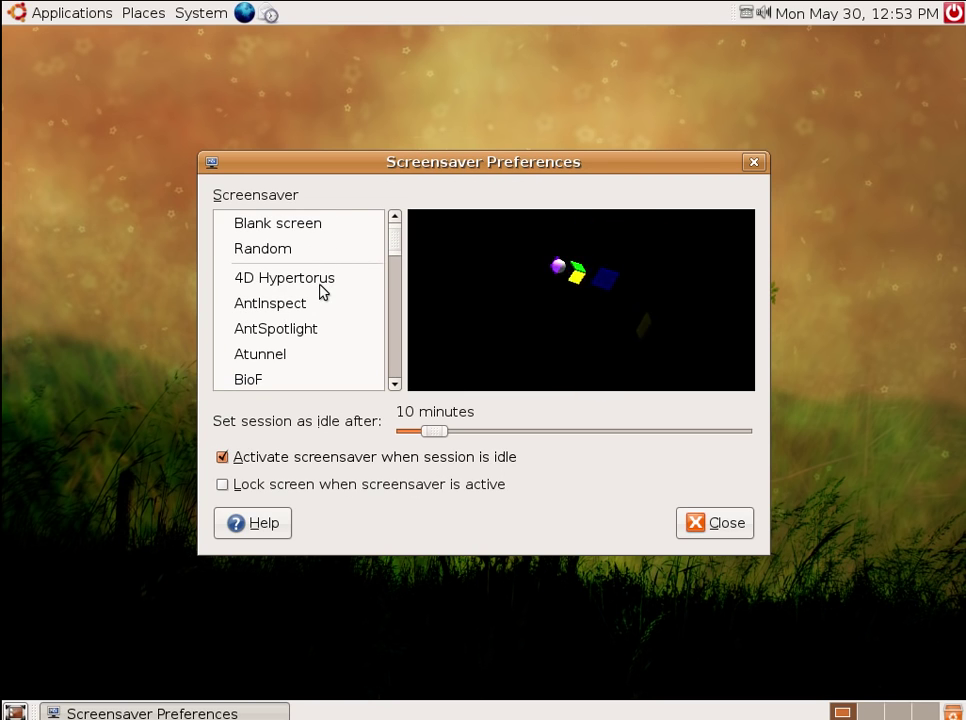
{"action": "left_click", "coordinate": [319, 284]}
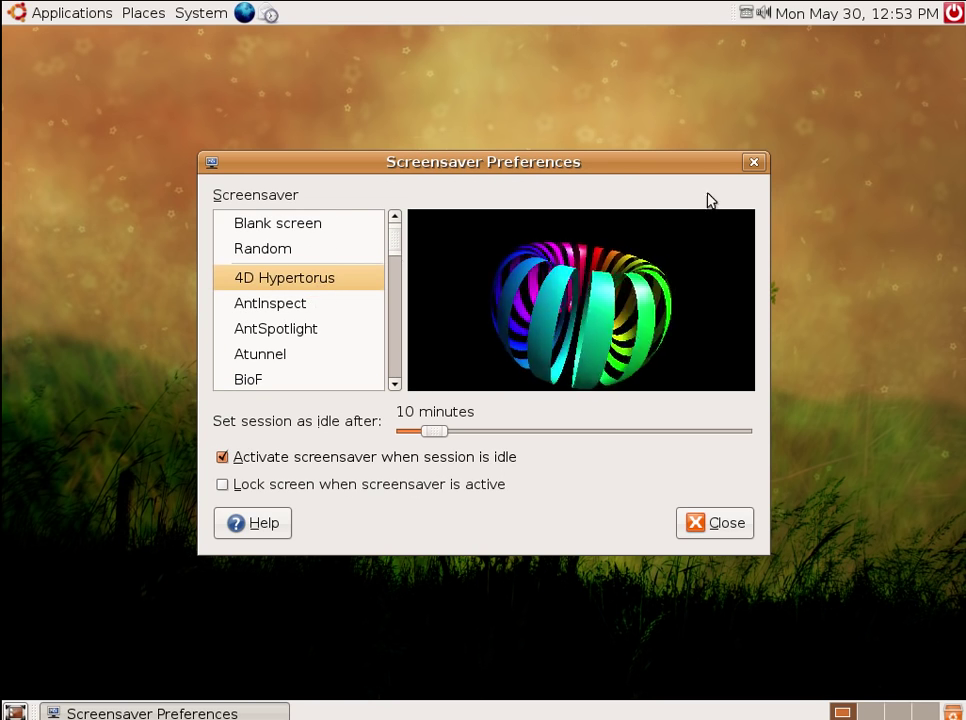
Close Screensaver Preferences with 4D Hypertorus kept, and show the System > Preferences submenu.
{"action": "left_click", "coordinate": [754, 164]}
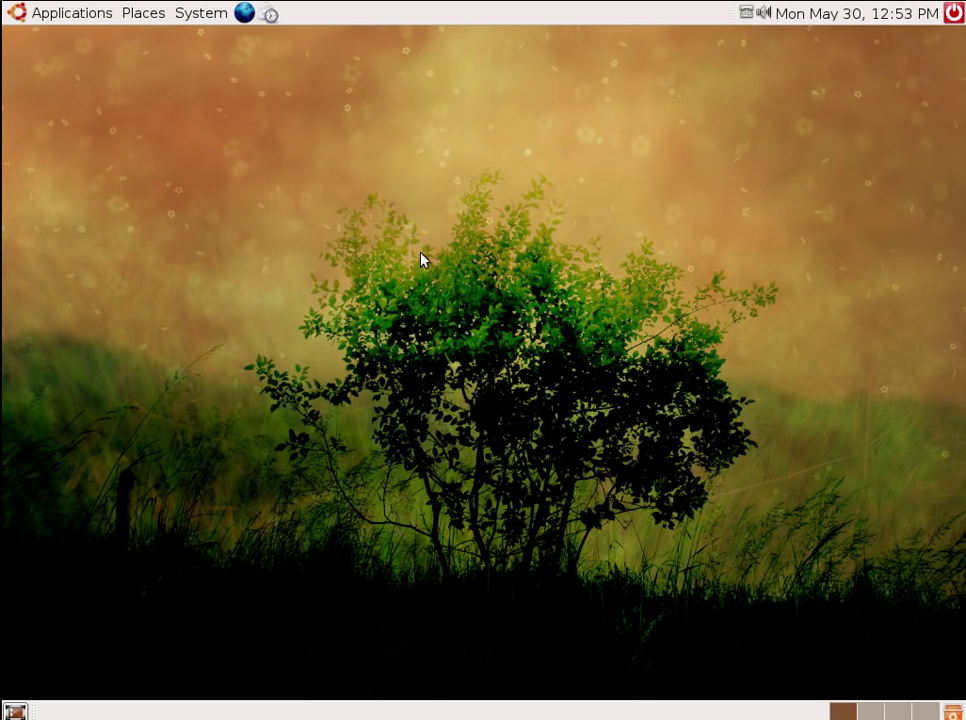
{"action": "left_click", "coordinate": [190, 13]}
{"action": "mouse_move", "coordinate": [268, 80]}
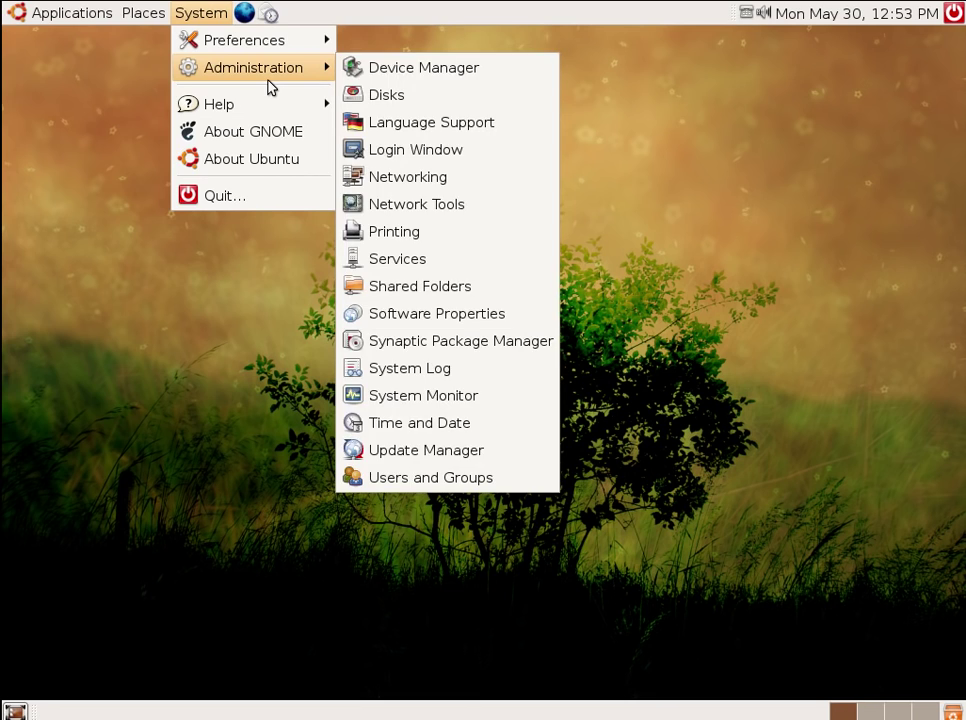
{"action": "mouse_move", "coordinate": [280, 45]}
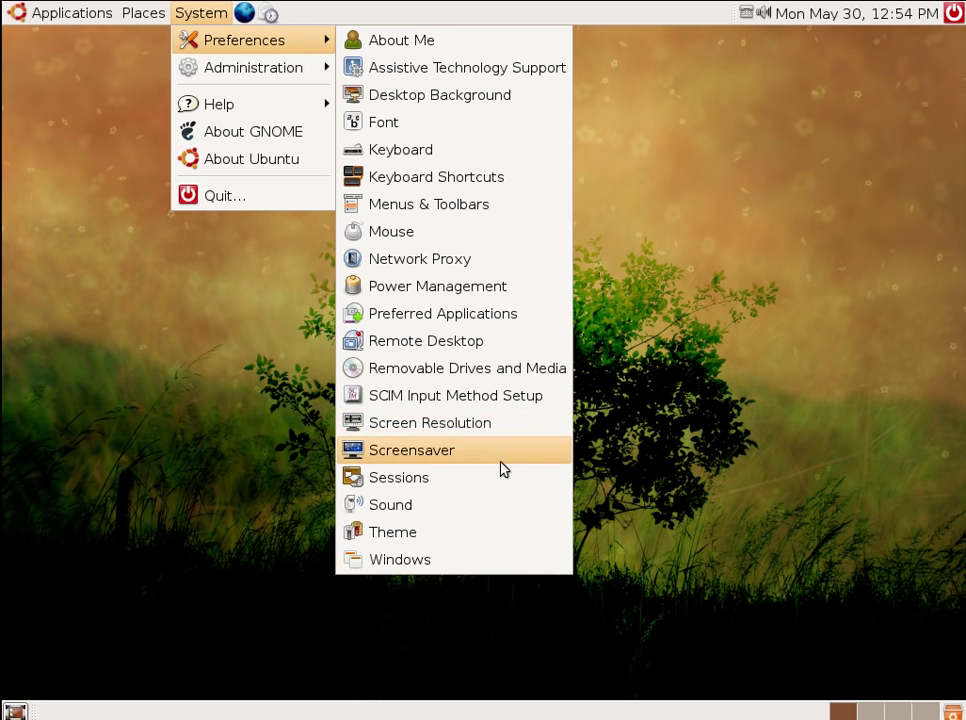
Preview Gray, High Contrast, High Contrast Inverse, Large Print, then Large Print Inverse themes.
{"action": "left_click", "coordinate": [482, 529]}
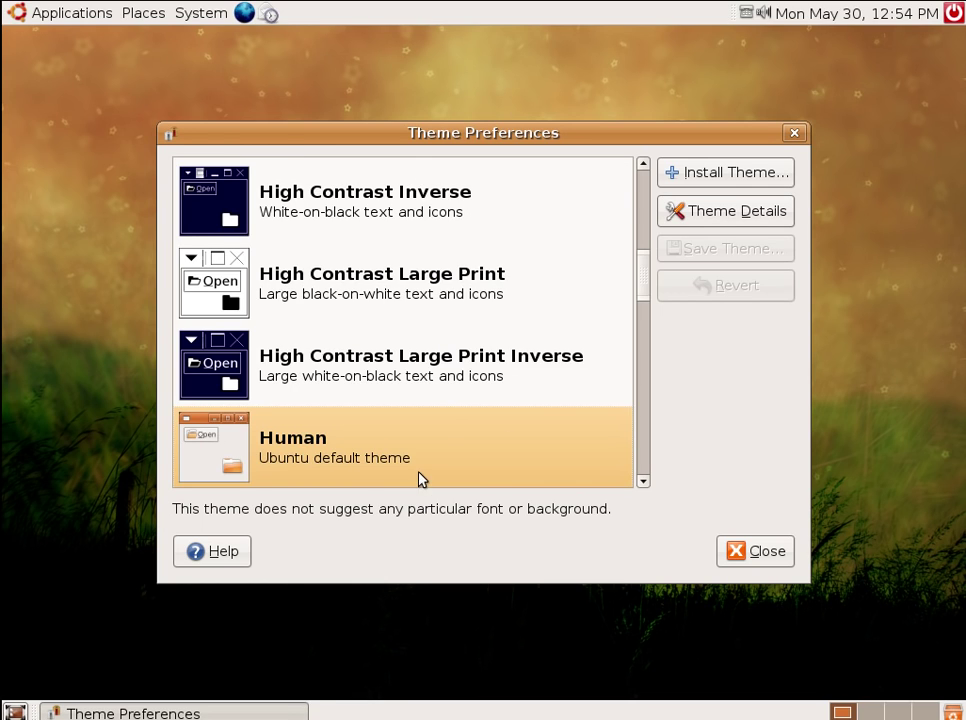
{"action": "scroll", "coordinate": [420, 480], "scroll_direction": "down", "scroll_amount": 2}
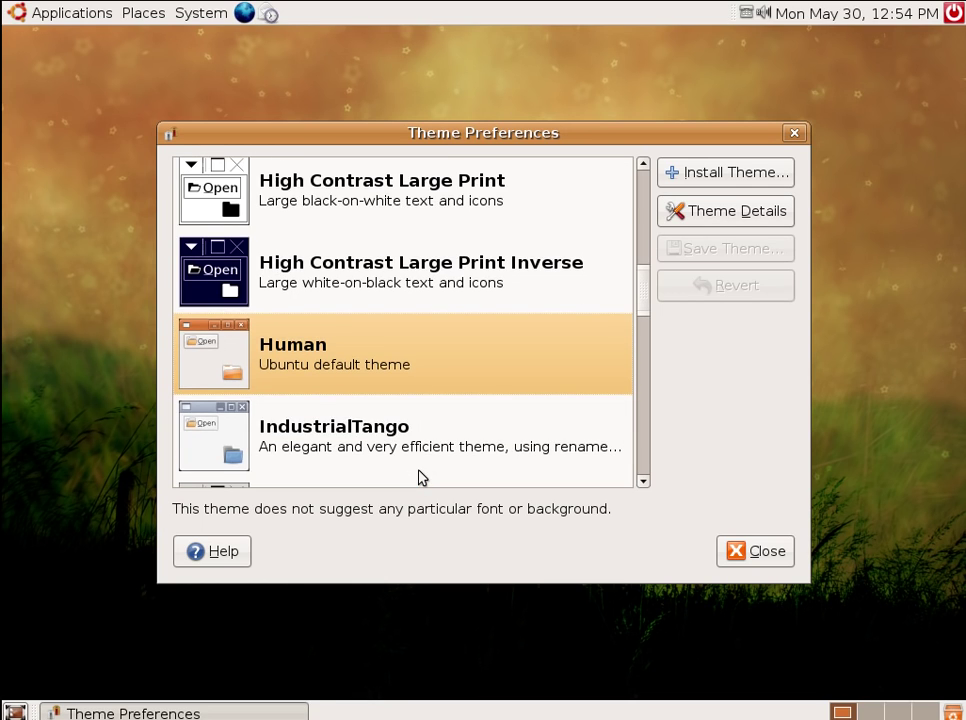
{"action": "scroll", "coordinate": [450, 435], "scroll_direction": "up", "scroll_amount": 5}
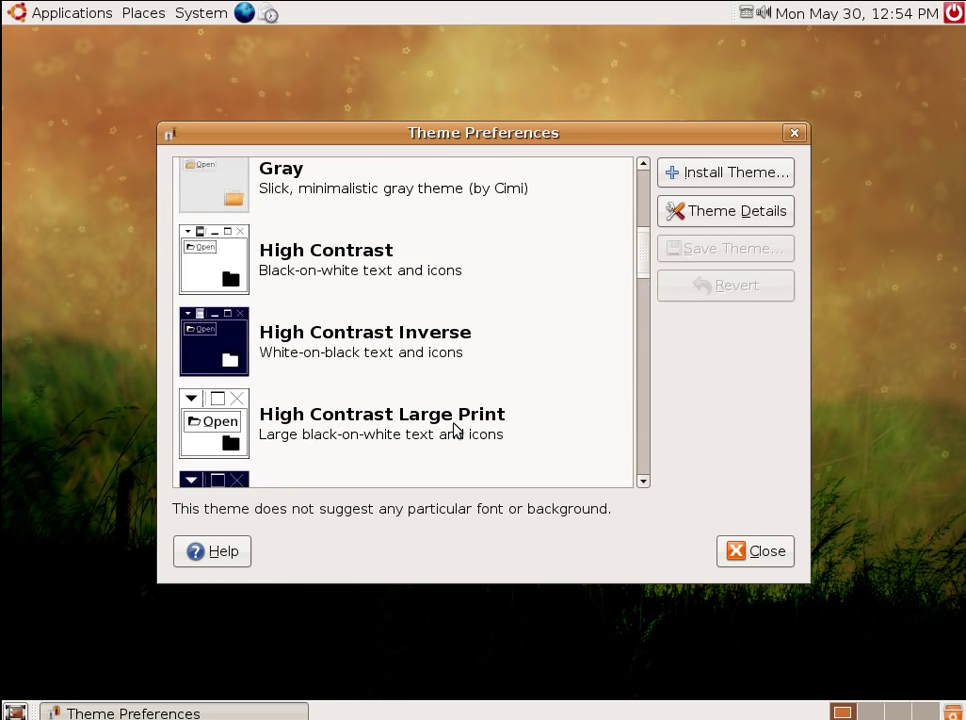
{"action": "left_click", "coordinate": [502, 194]}
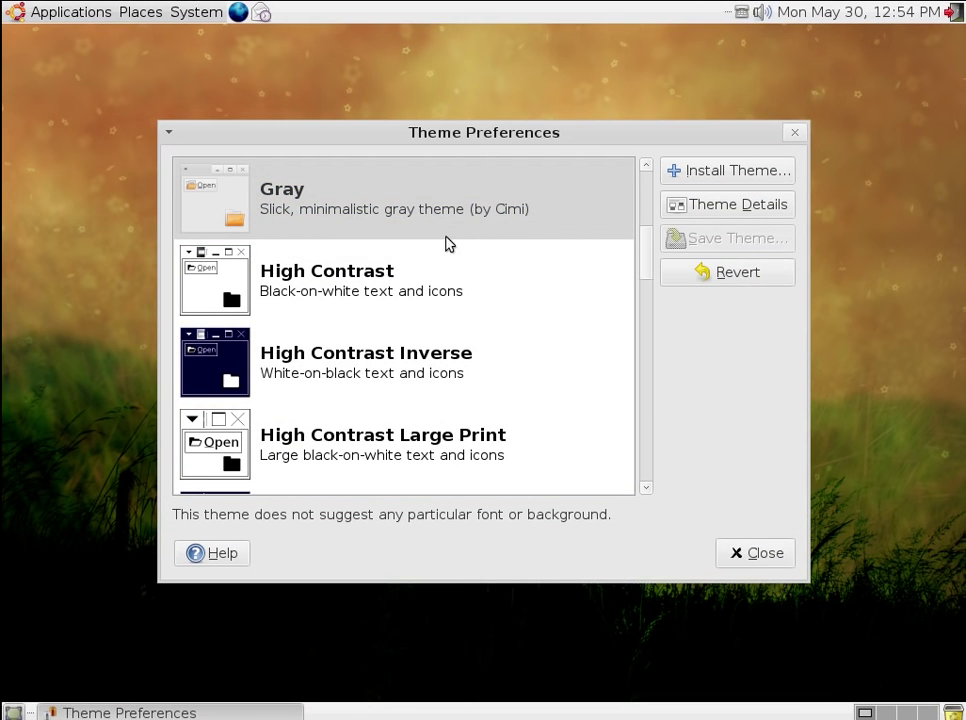
{"action": "left_click", "coordinate": [435, 276]}
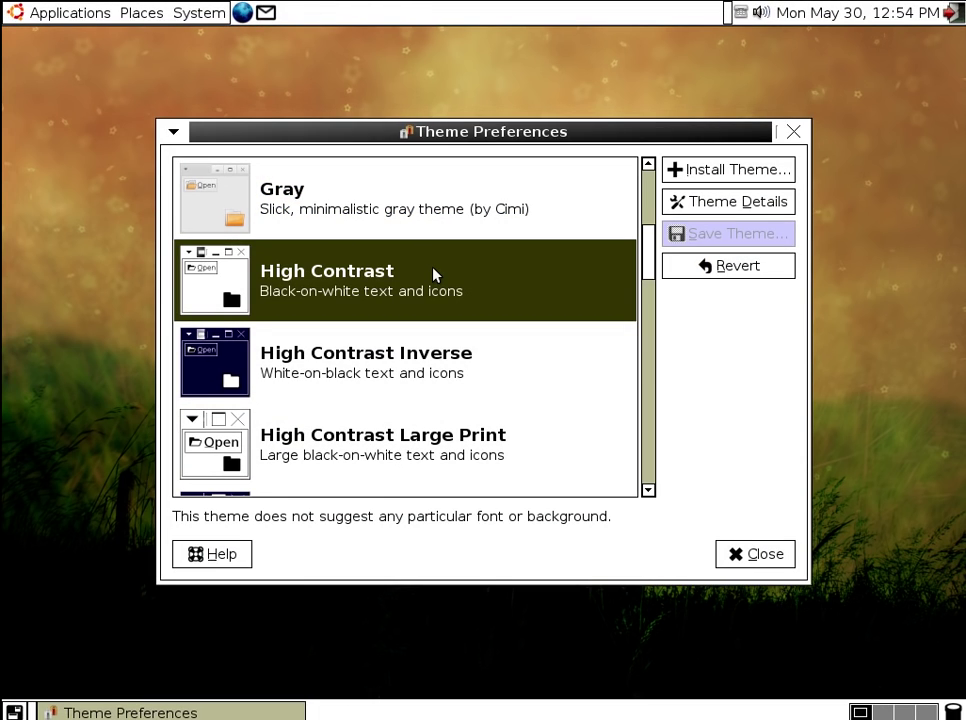
{"action": "left_click", "coordinate": [437, 377]}
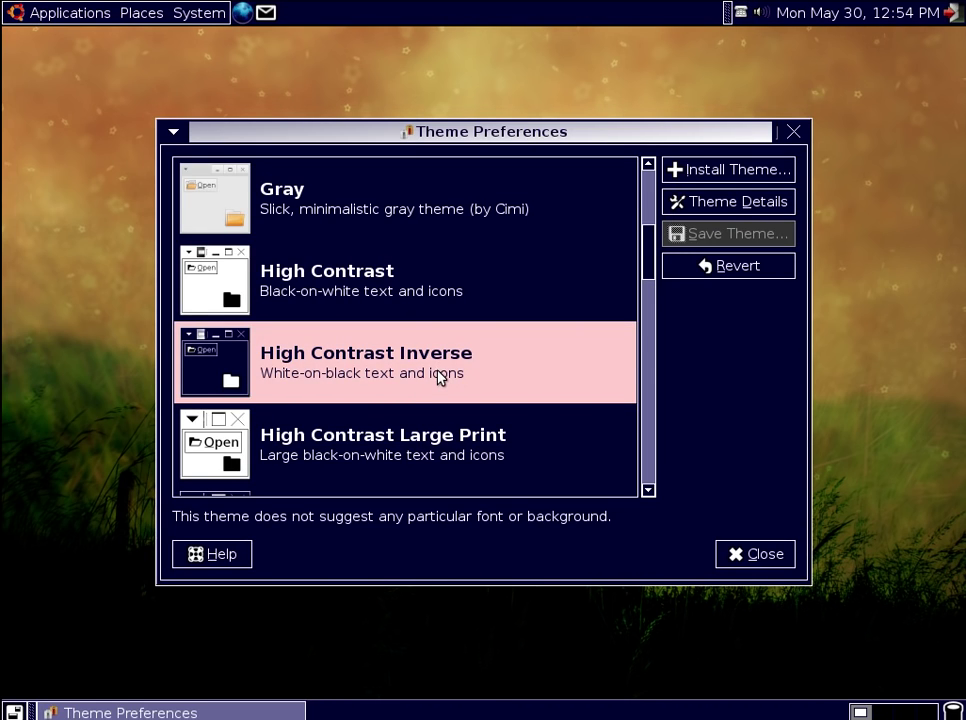
{"action": "scroll", "coordinate": [438, 366], "scroll_direction": "down", "scroll_amount": 3}
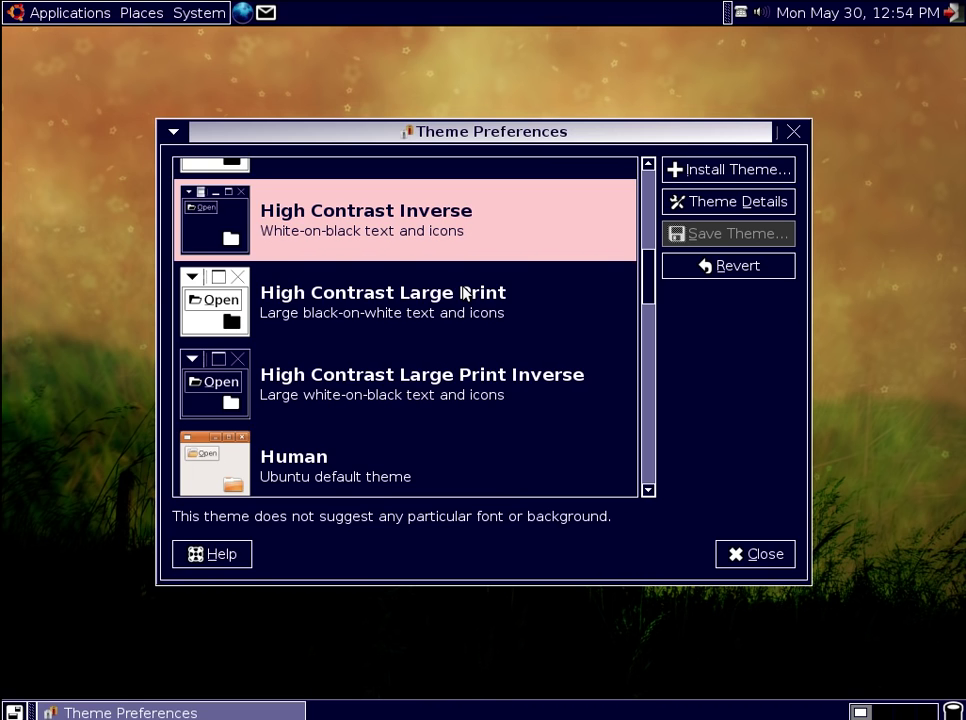
{"action": "left_click", "coordinate": [463, 310]}
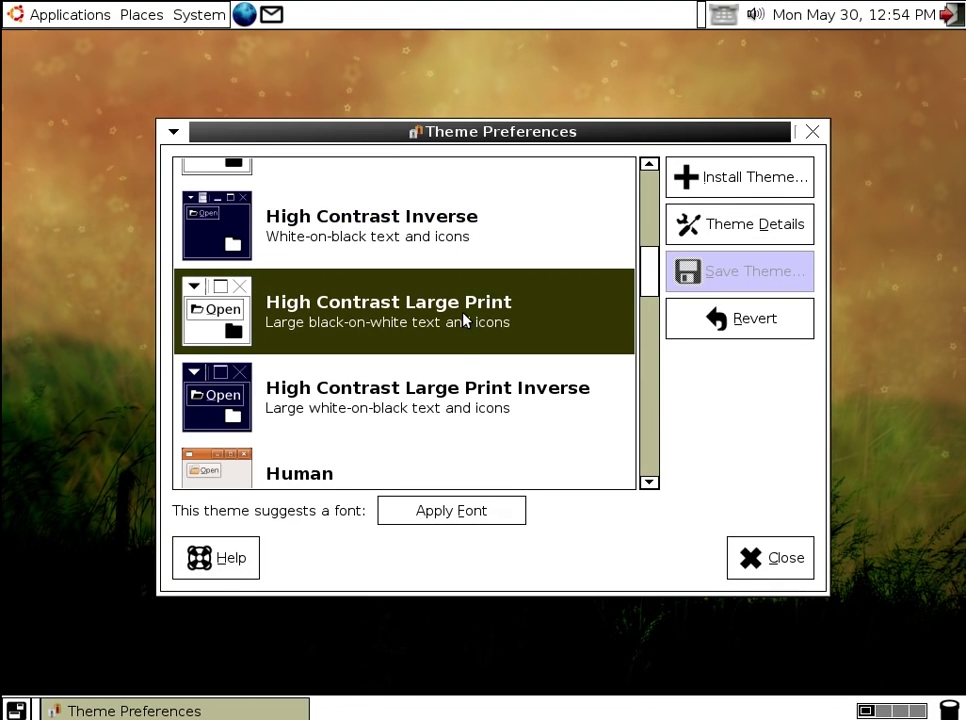
{"action": "scroll", "coordinate": [463, 318], "scroll_direction": "down", "scroll_amount": 2}
{"action": "left_click", "coordinate": [463, 316]}
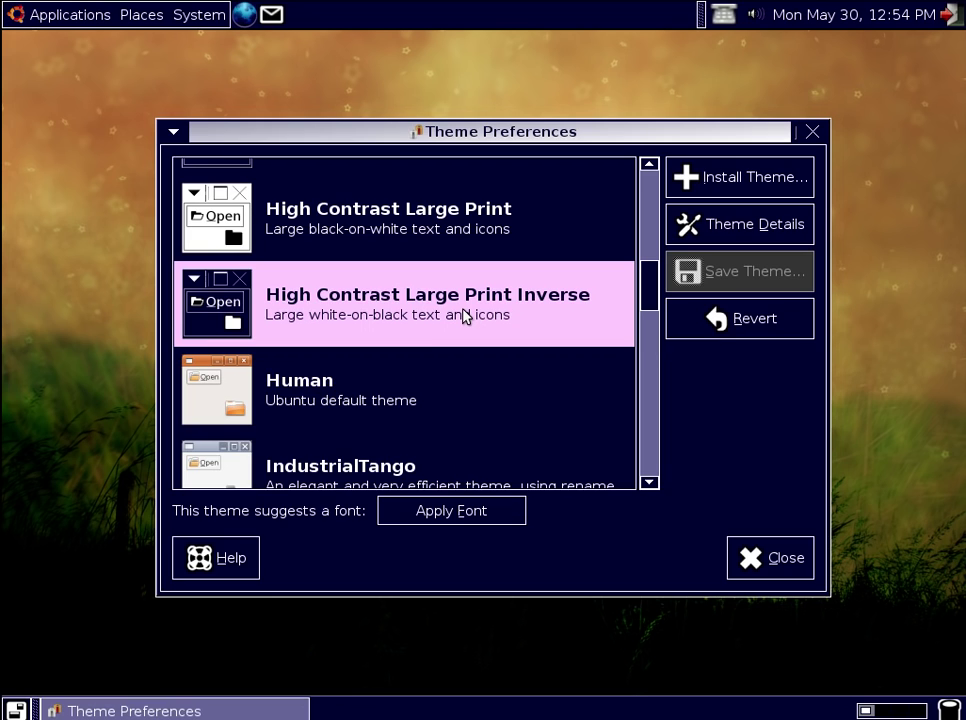
Preview the Human, IndustrialTango, Large Print, Mist, Ocean Dream and Outdoors themes.
{"action": "left_click", "coordinate": [440, 401]}
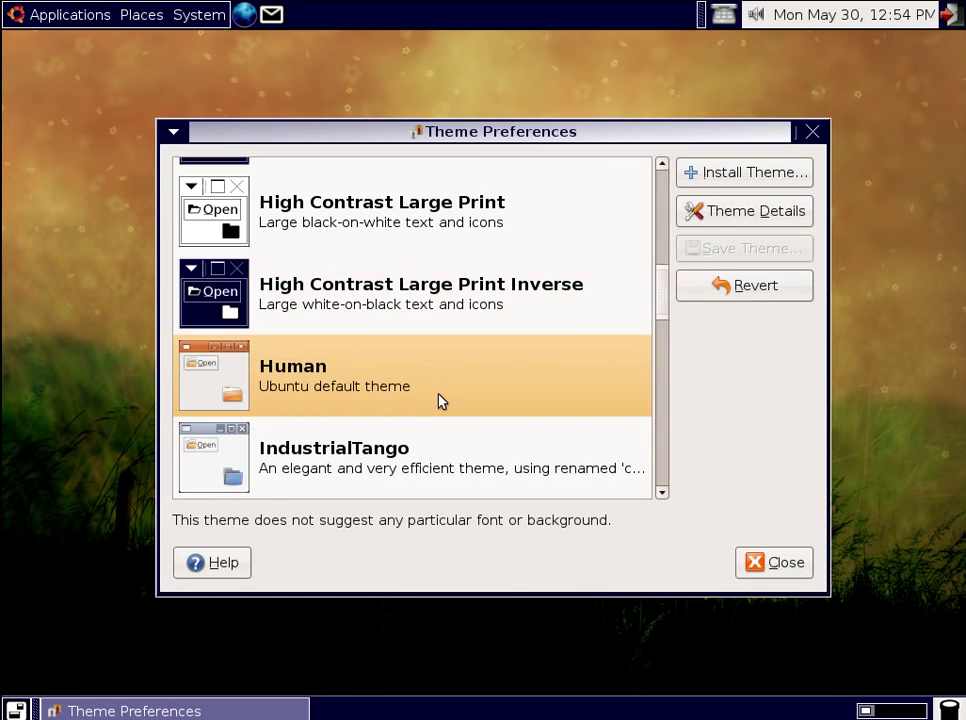
{"action": "scroll", "coordinate": [438, 401], "scroll_direction": "down", "scroll_amount": 3}
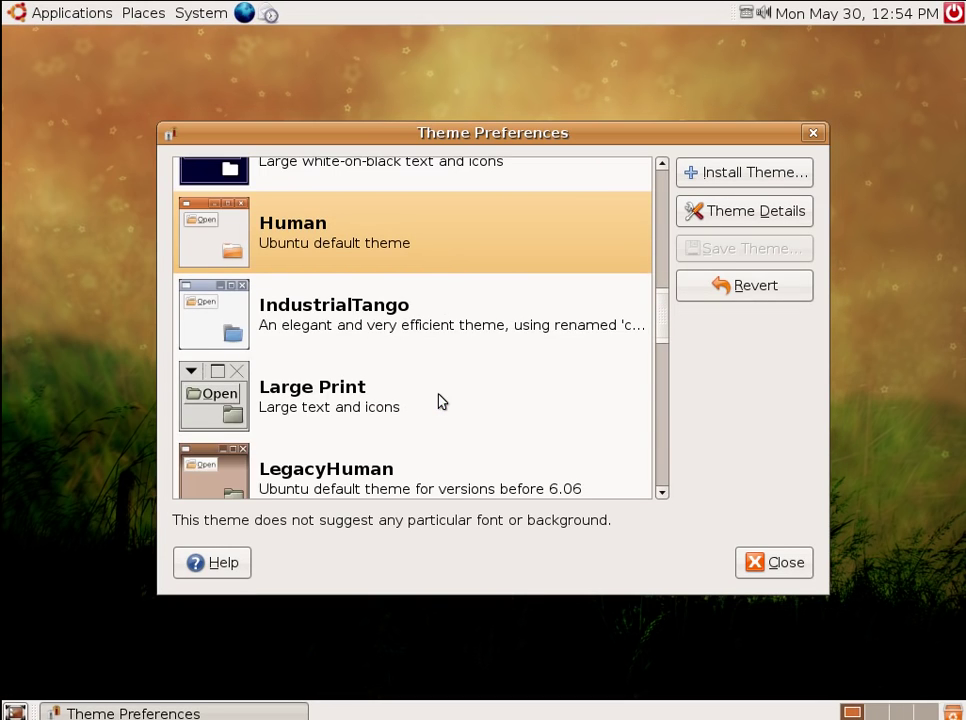
{"action": "left_click", "coordinate": [452, 322]}
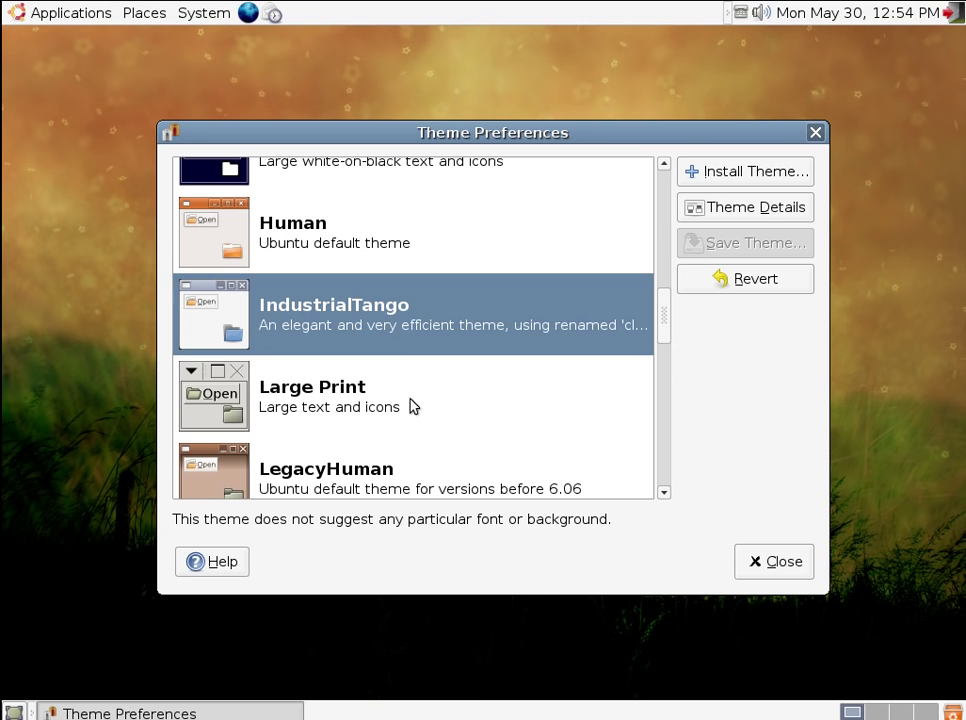
{"action": "left_click", "coordinate": [419, 391]}
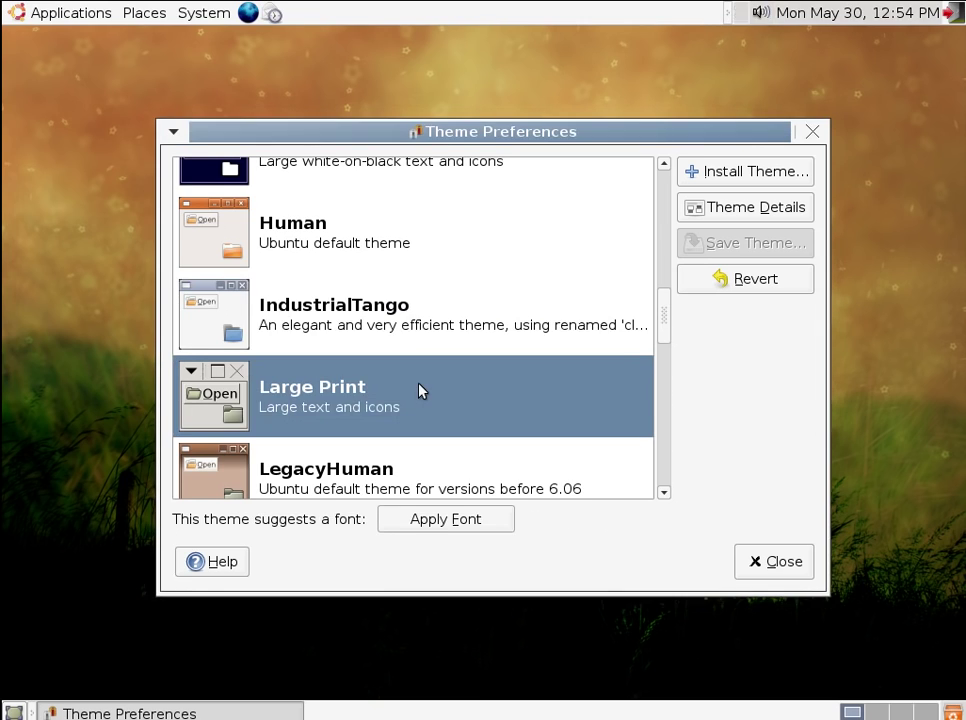
{"action": "scroll", "coordinate": [419, 391], "scroll_direction": "down", "scroll_amount": 3}
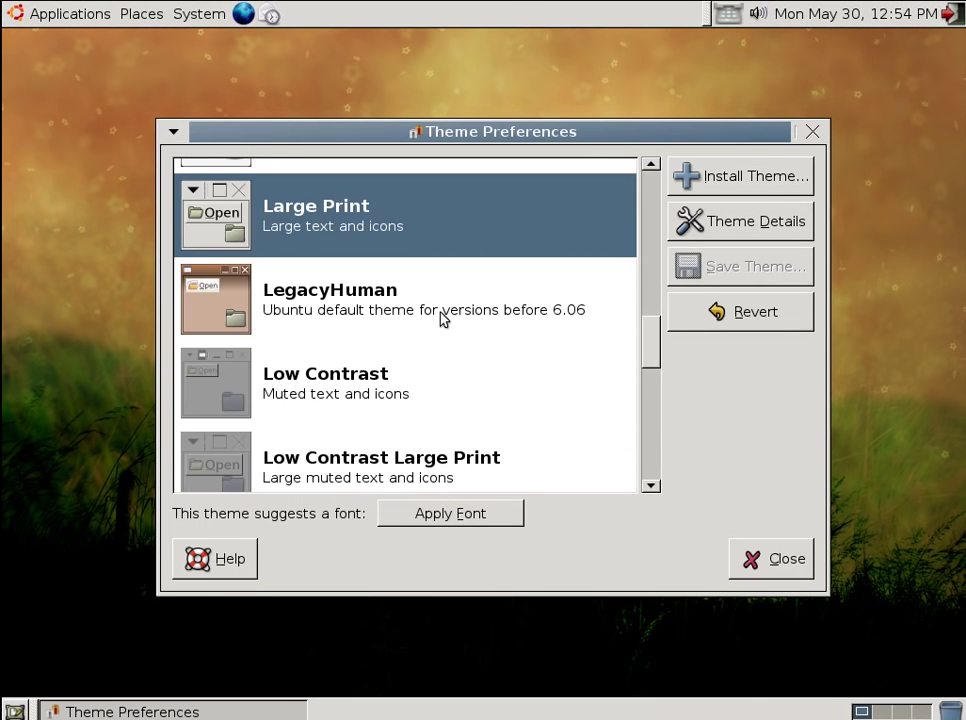
{"action": "scroll", "coordinate": [441, 312], "scroll_direction": "down", "scroll_amount": 4}
{"action": "scroll", "coordinate": [441, 312], "scroll_direction": "up", "scroll_amount": 2}
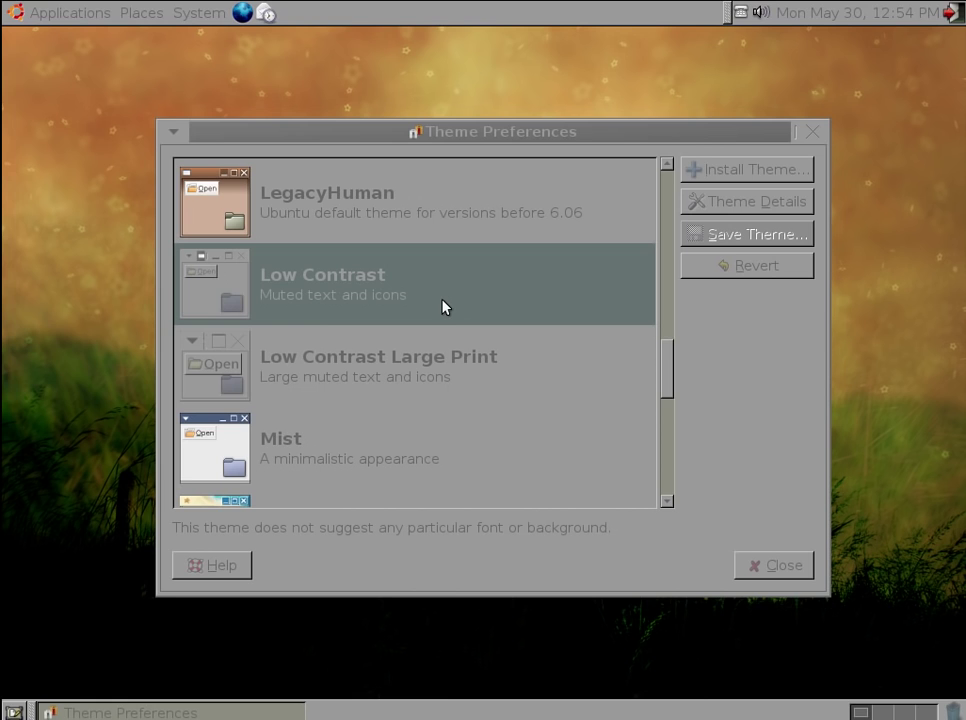
{"action": "scroll", "coordinate": [444, 307], "scroll_direction": "down", "scroll_amount": 3}
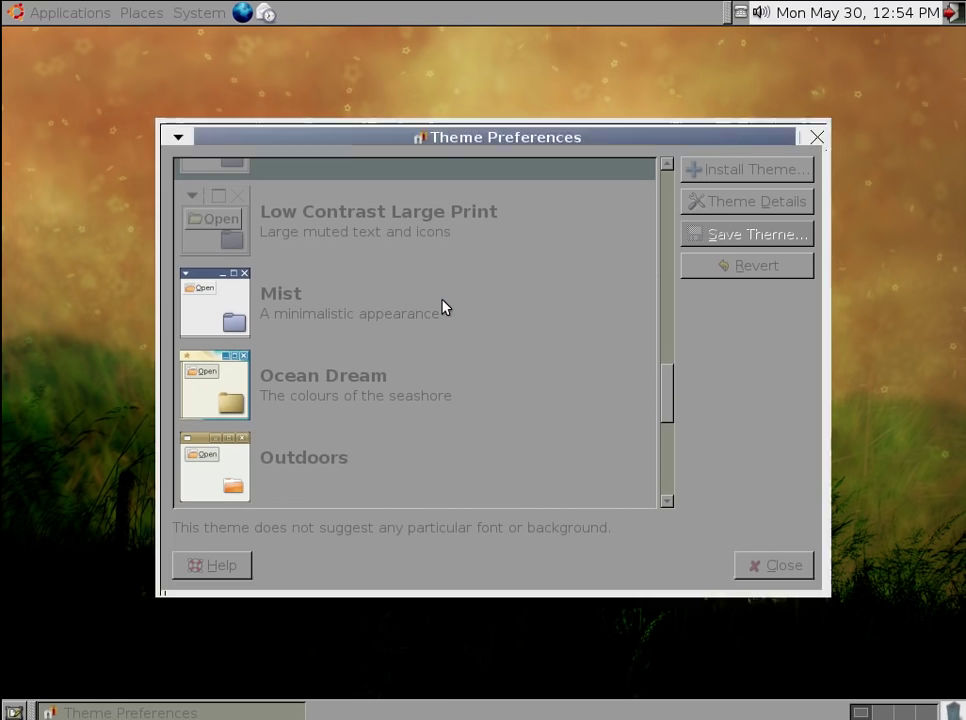
{"action": "left_click", "coordinate": [444, 307]}
{"action": "scroll", "coordinate": [444, 307], "scroll_direction": "down", "scroll_amount": 2}
{"action": "left_click", "coordinate": [444, 307]}
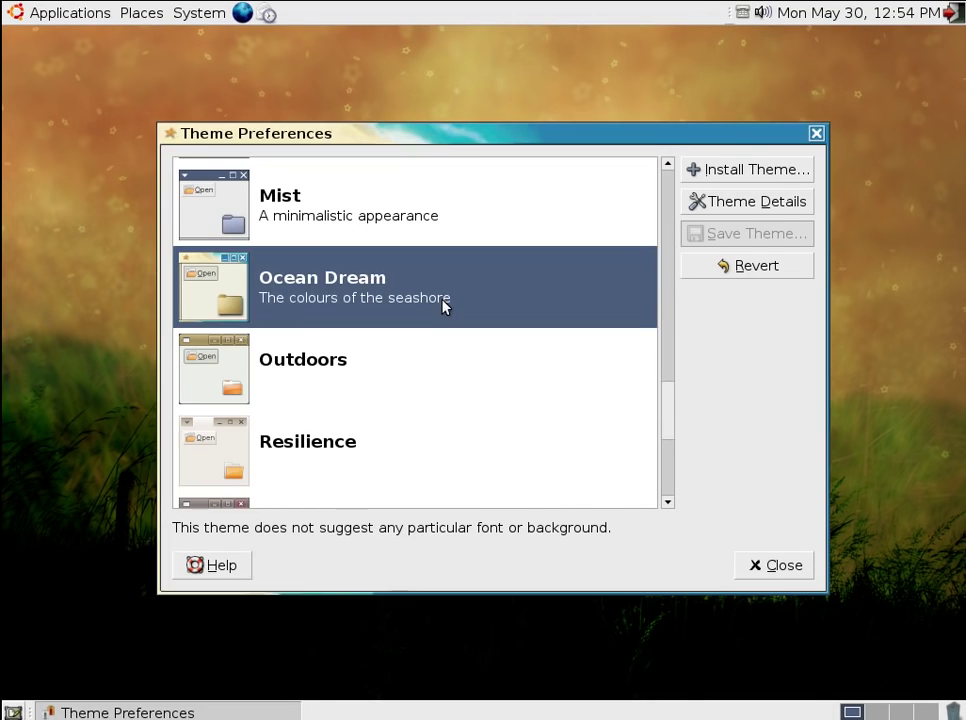
{"action": "left_click", "coordinate": [427, 384]}
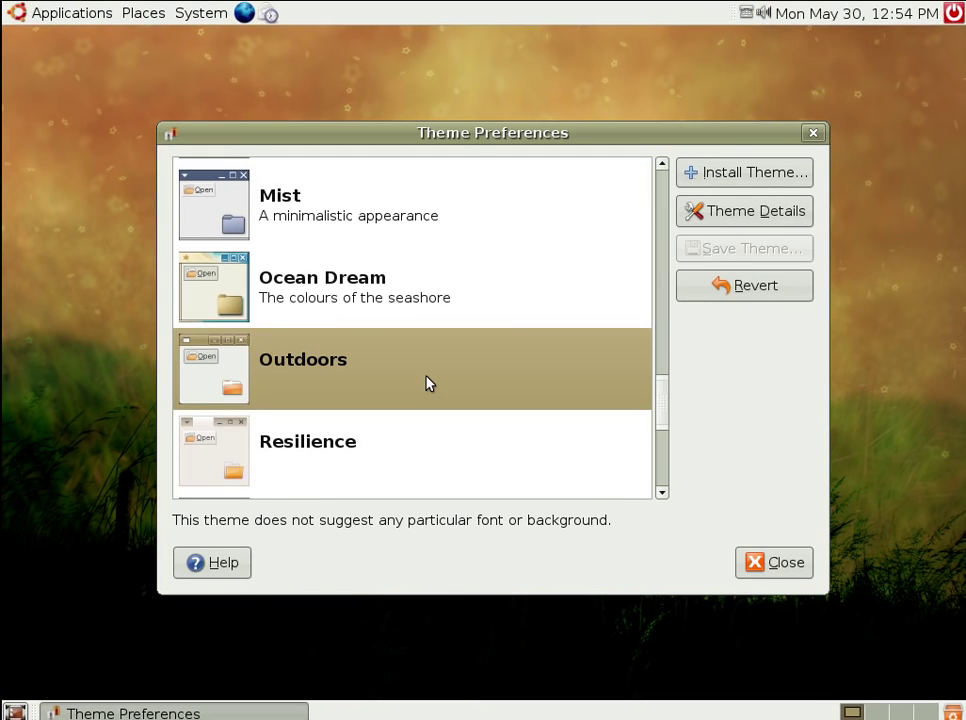
Preview the Silicon, Simple, Smokey Blue and Traditional themes.
{"action": "scroll", "coordinate": [428, 384], "scroll_direction": "down", "scroll_amount": 3}
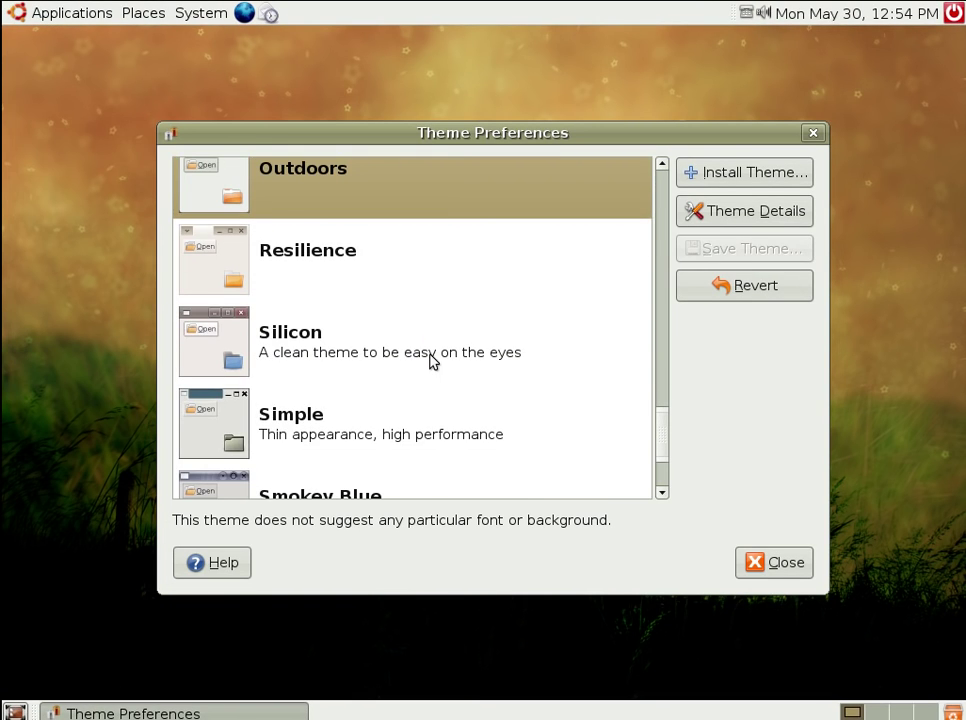
{"action": "left_click", "coordinate": [432, 362]}
{"action": "scroll", "coordinate": [431, 360], "scroll_direction": "down", "scroll_amount": 1}
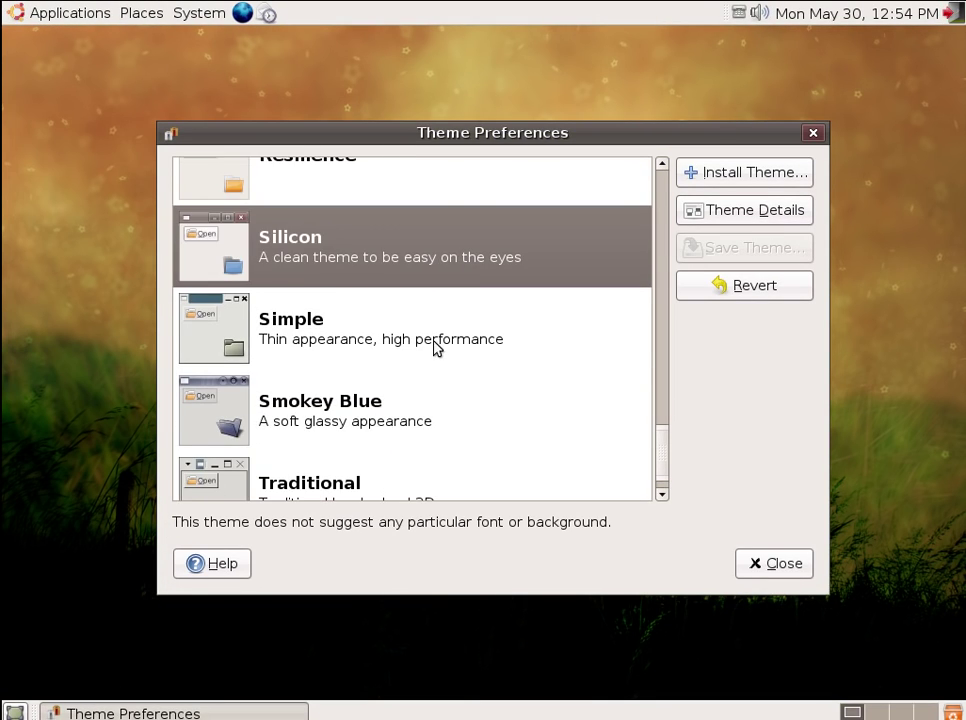
{"action": "left_click", "coordinate": [434, 346]}
{"action": "scroll", "coordinate": [435, 347], "scroll_direction": "down", "scroll_amount": 1}
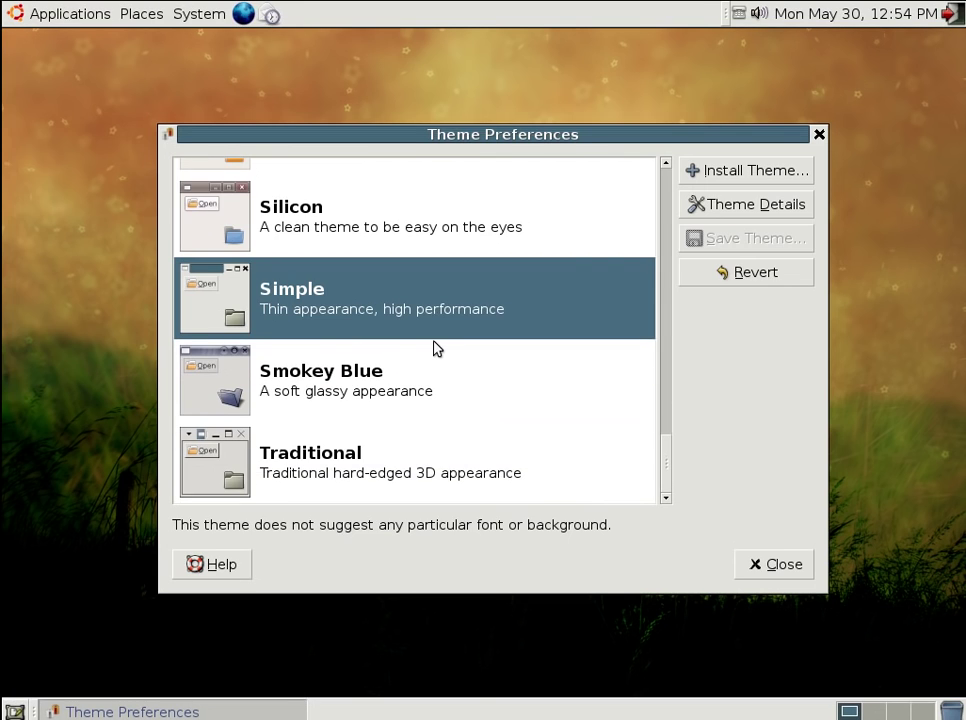
{"action": "left_click", "coordinate": [431, 377]}
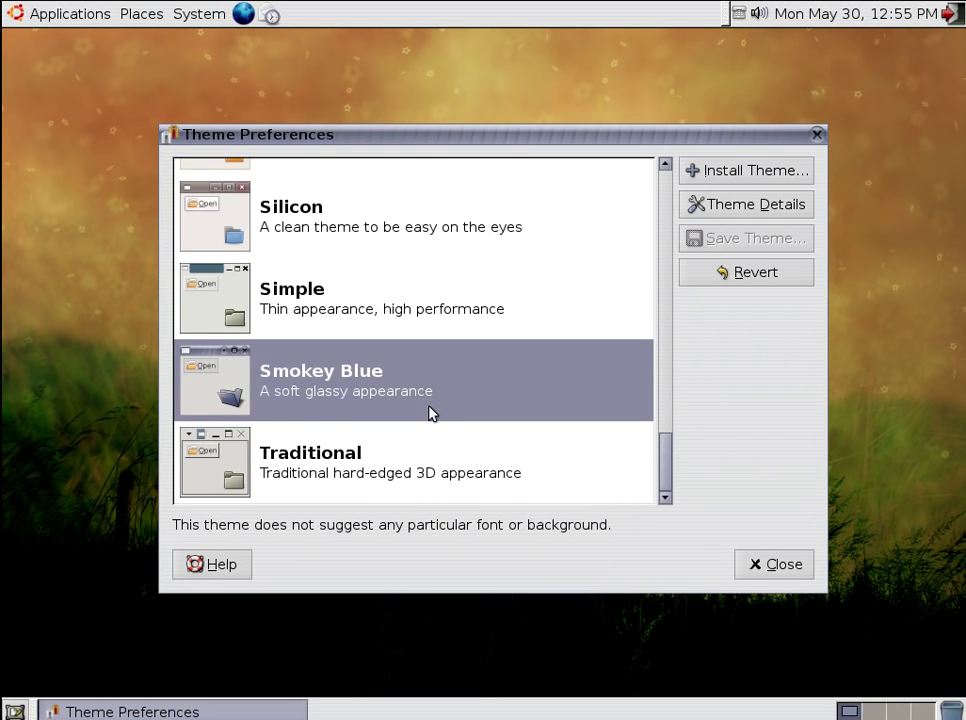
{"action": "left_click", "coordinate": [412, 482]}
{"action": "scroll", "coordinate": [418, 455], "scroll_direction": "up", "scroll_amount": 7}
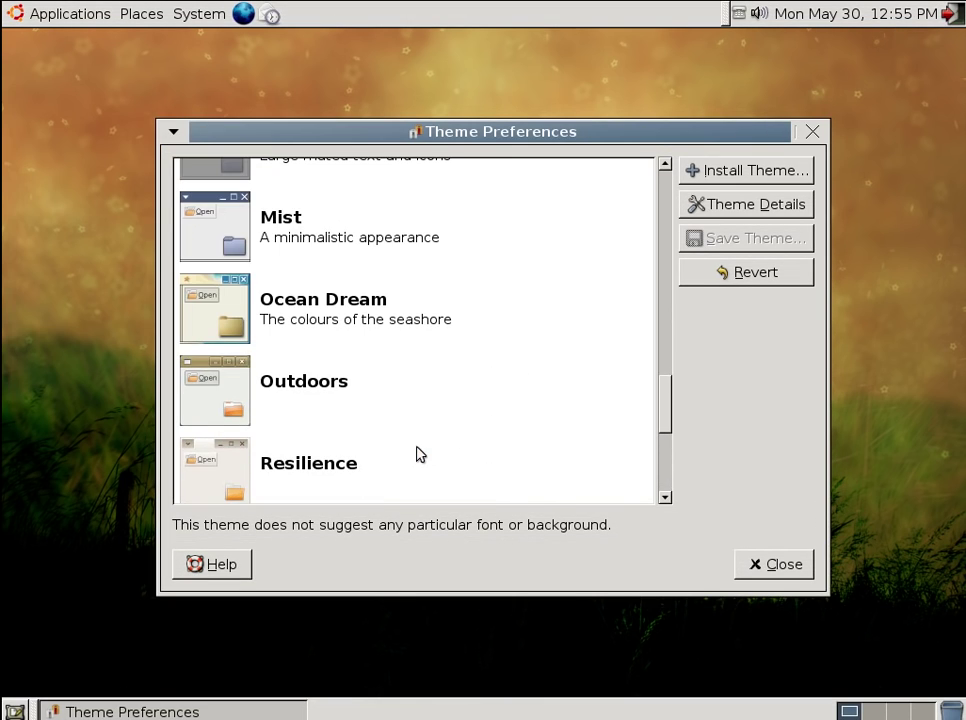
Retry Mist, Low Contrast Large Print and High Contrast Large Print Inverse, then restore Human.
{"action": "left_click", "coordinate": [435, 228]}
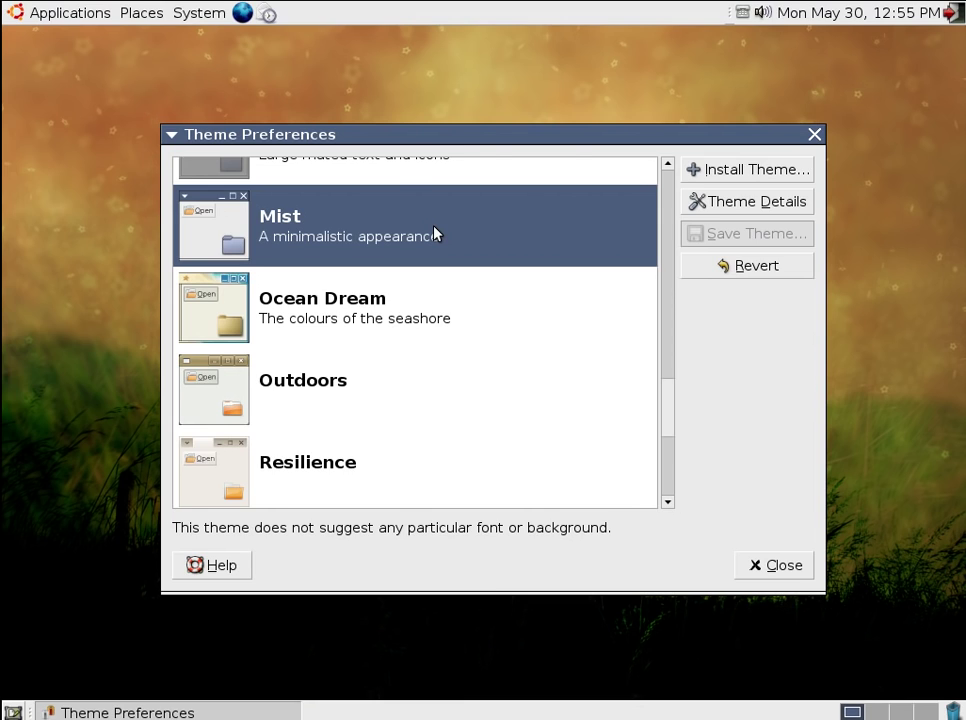
{"action": "scroll", "coordinate": [434, 233], "scroll_direction": "up", "scroll_amount": 2}
{"action": "scroll", "coordinate": [435, 232], "scroll_direction": "up", "scroll_amount": 1}
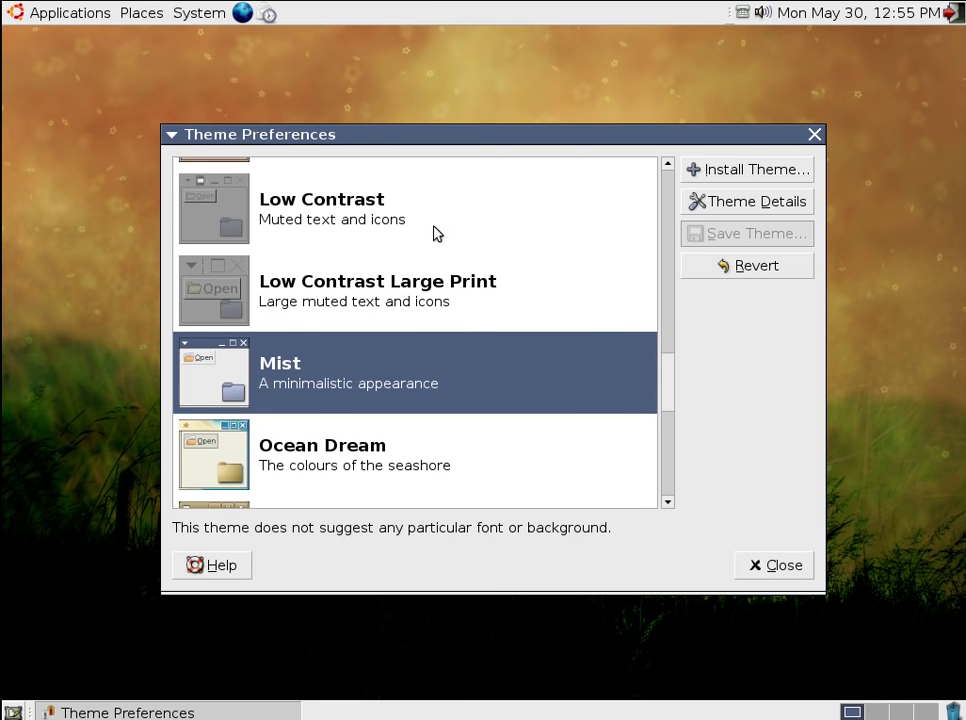
{"action": "left_click", "coordinate": [410, 293]}
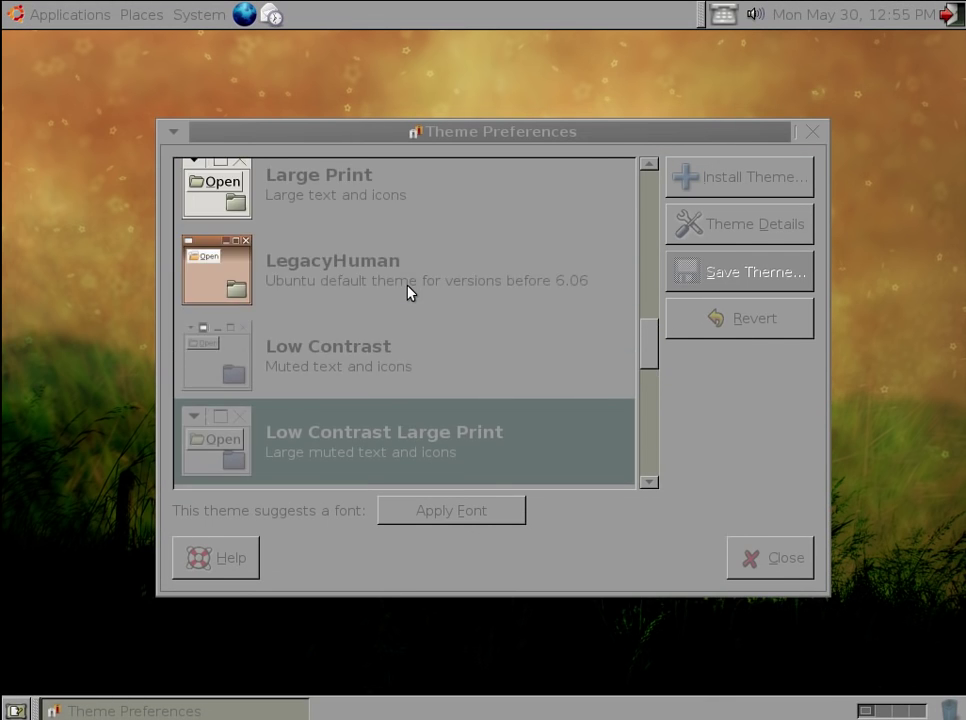
{"action": "scroll", "coordinate": [408, 292], "scroll_direction": "up", "scroll_amount": 3}
{"action": "scroll", "coordinate": [408, 292], "scroll_direction": "up", "scroll_amount": 3}
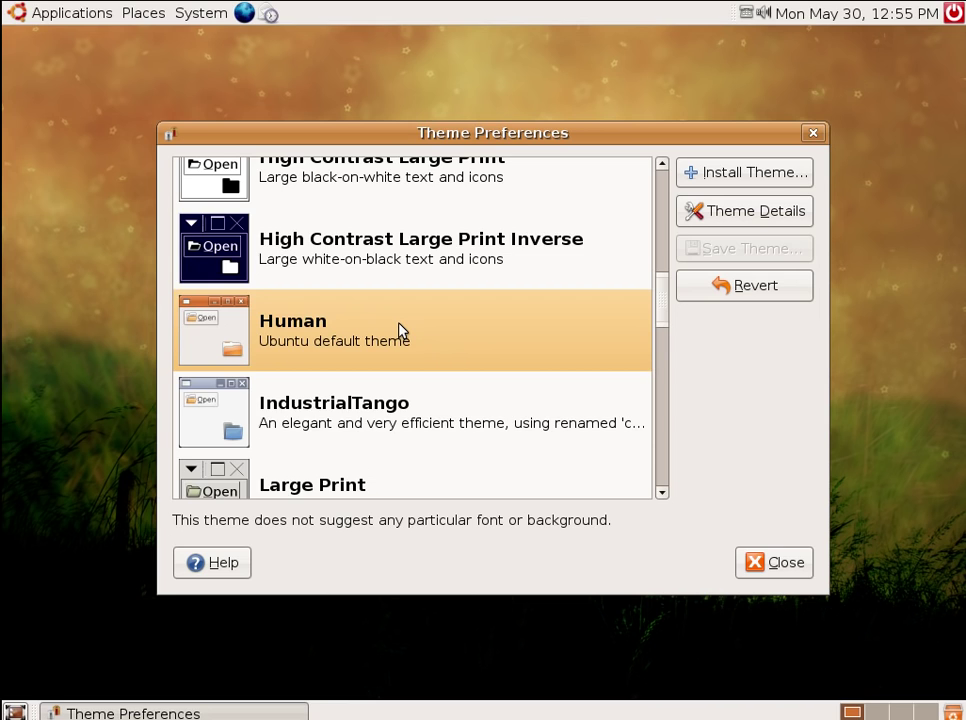
{"action": "left_click", "coordinate": [388, 248]}
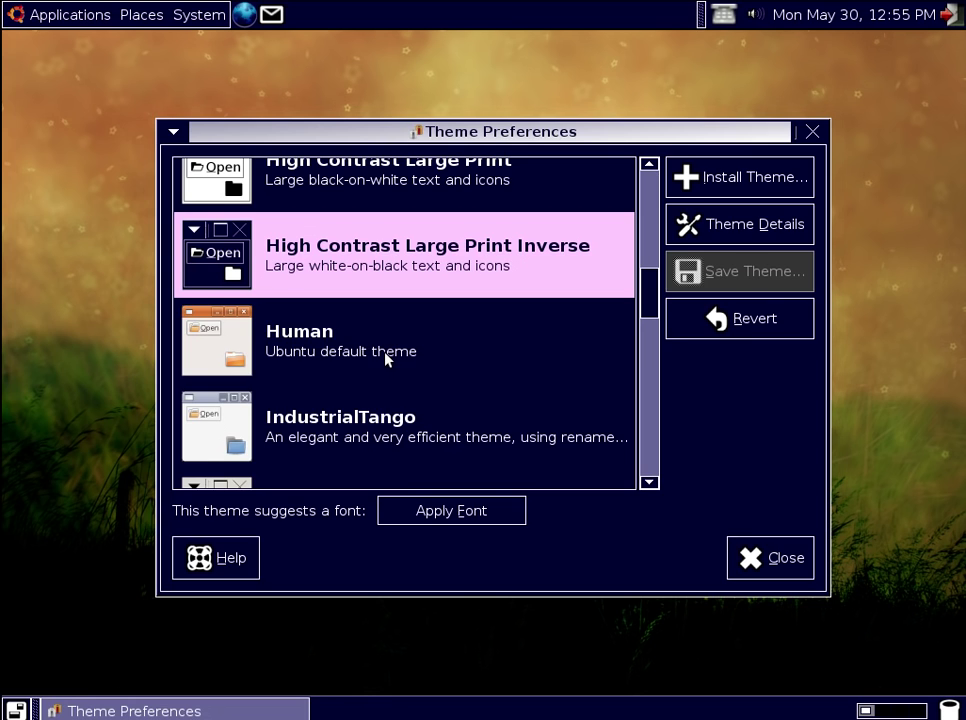
{"action": "left_click", "coordinate": [387, 359]}
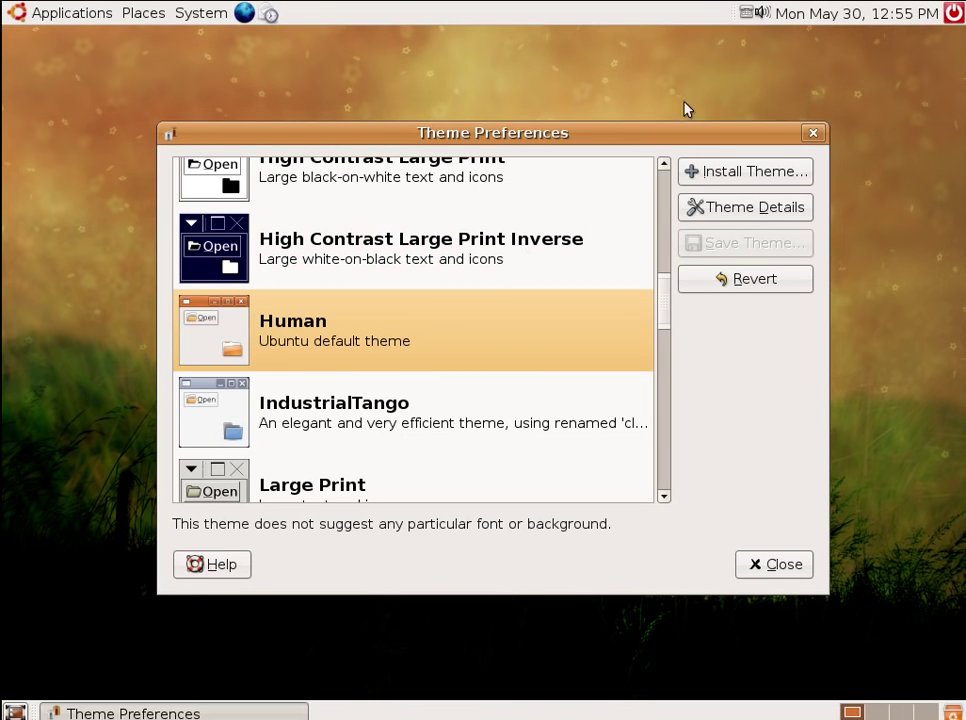
{"action": "left_click", "coordinate": [813, 136]}
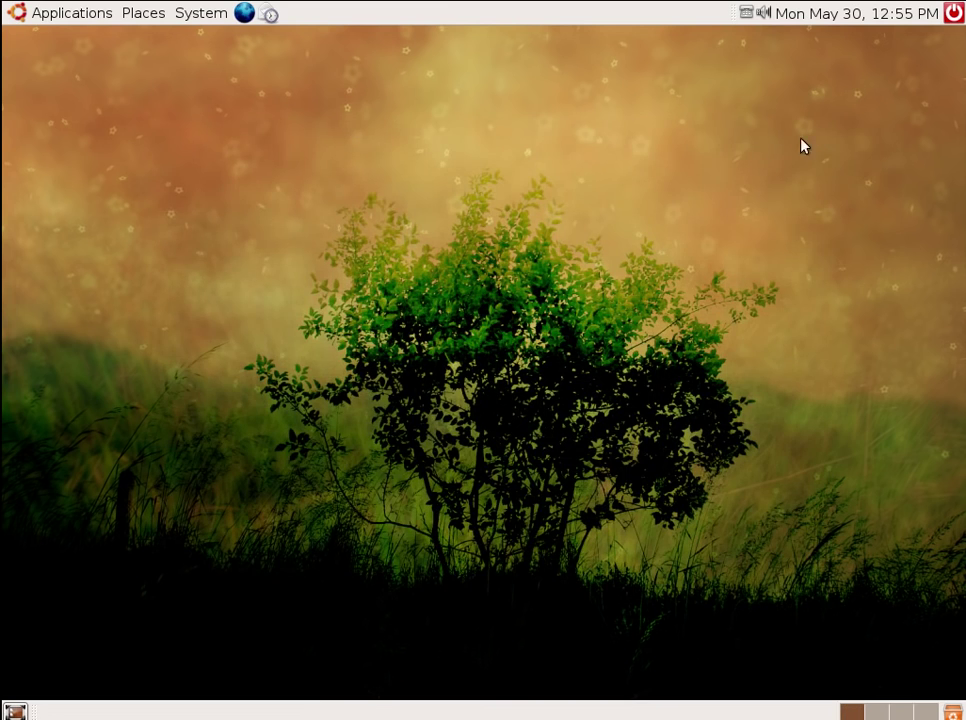
{"action": "left_click", "coordinate": [200, 13]}
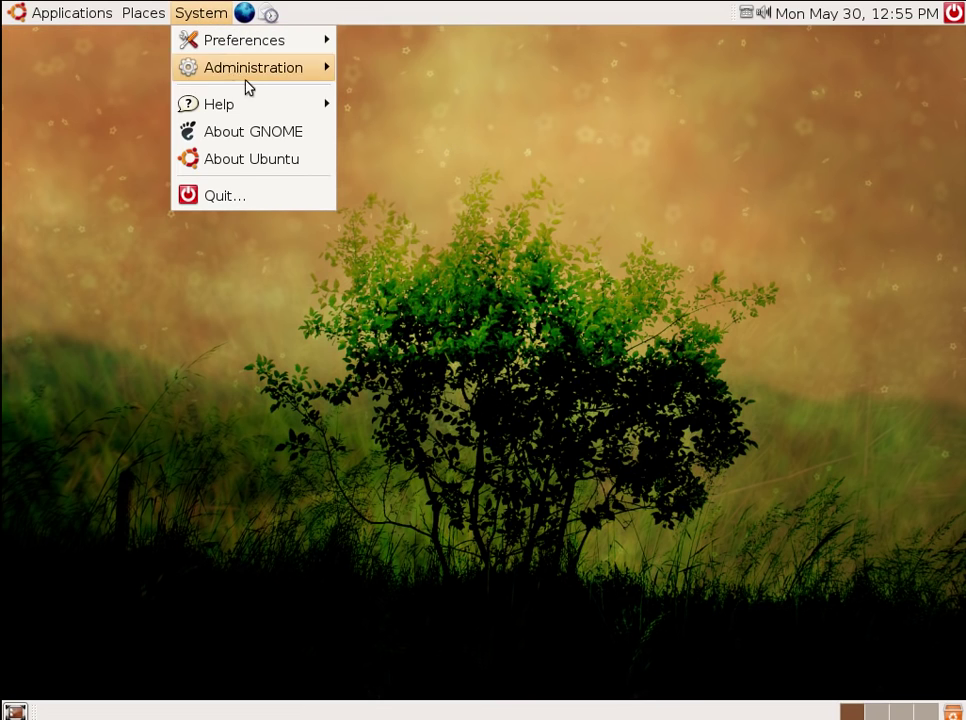
{"action": "mouse_move", "coordinate": [297, 47]}
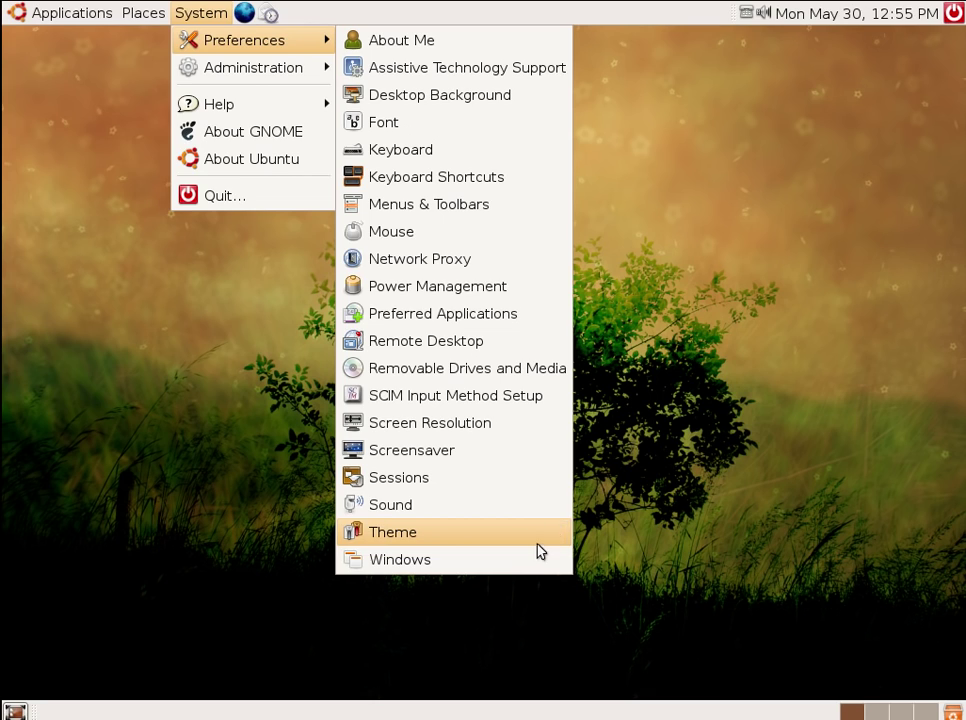
{"action": "mouse_move", "coordinate": [290, 88]}
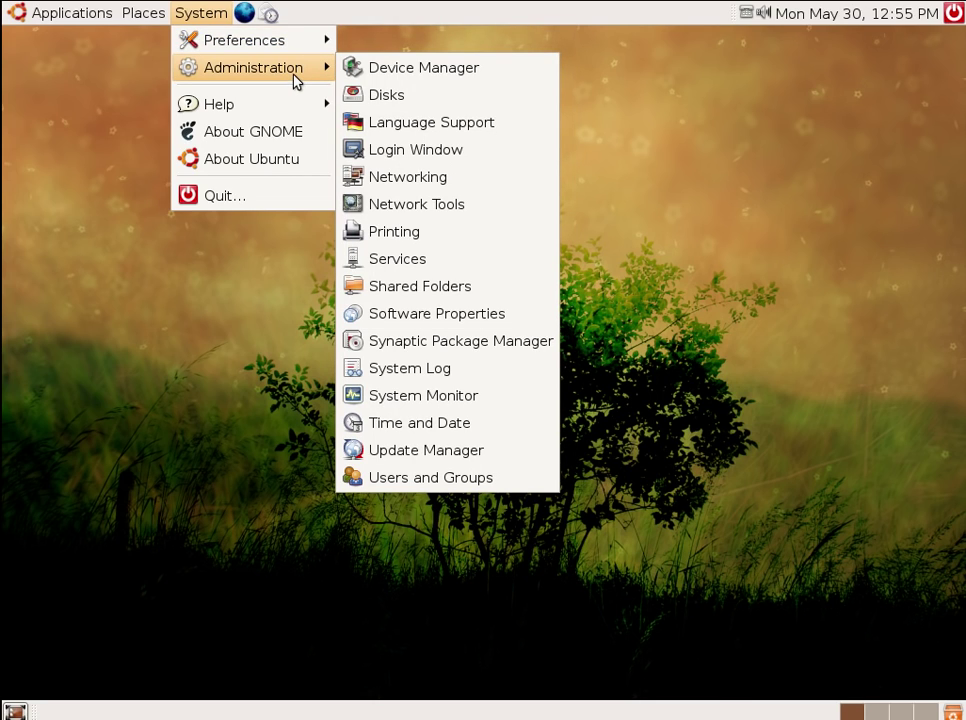
{"action": "left_click", "coordinate": [480, 70]}
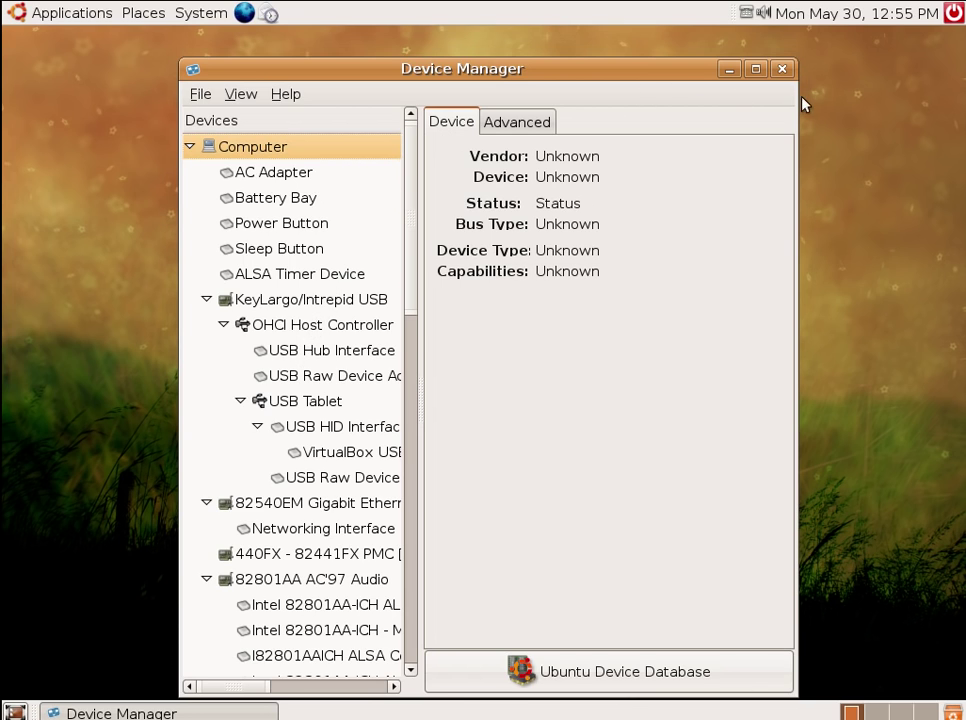
{"action": "left_click", "coordinate": [781, 70]}
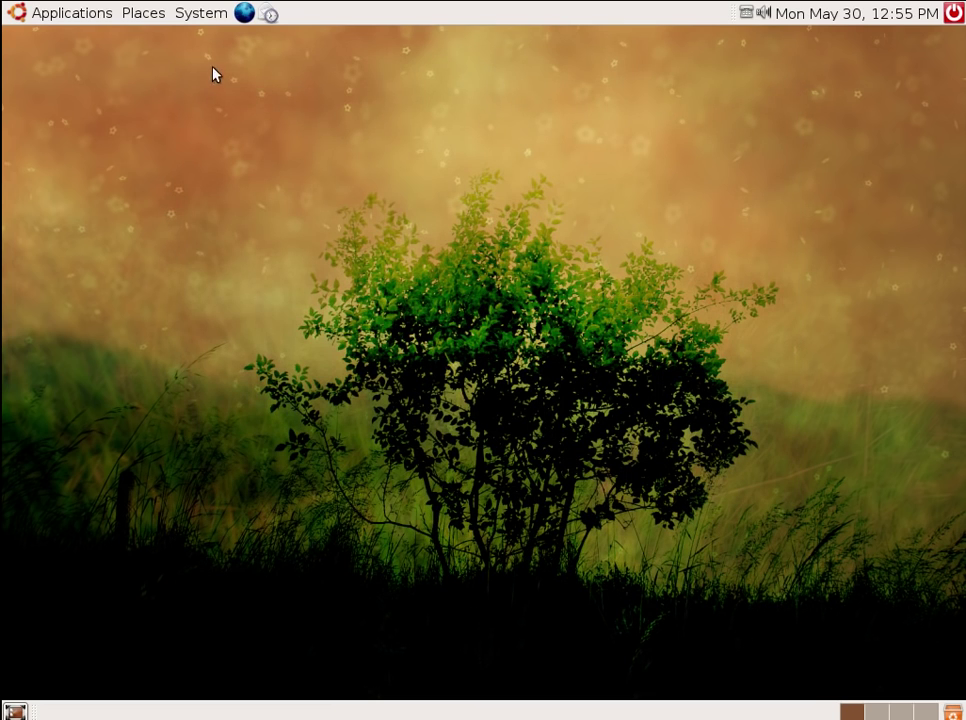
{"action": "left_click", "coordinate": [210, 18]}
{"action": "mouse_move", "coordinate": [237, 50]}
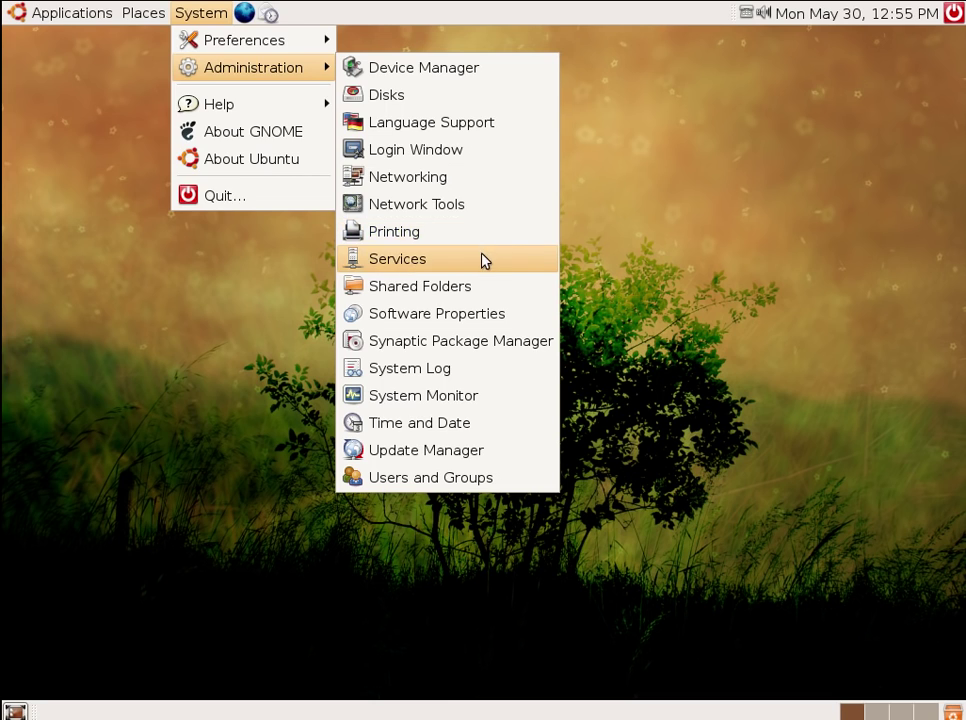
{"action": "left_click", "coordinate": [490, 349]}
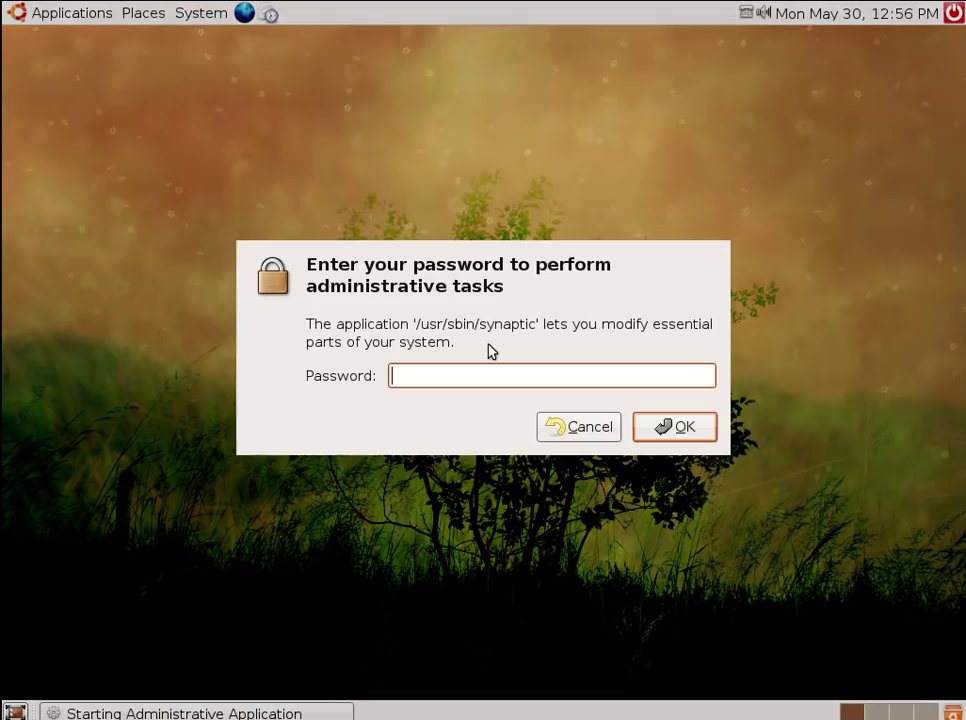
{"action": "type", "text": "p"}
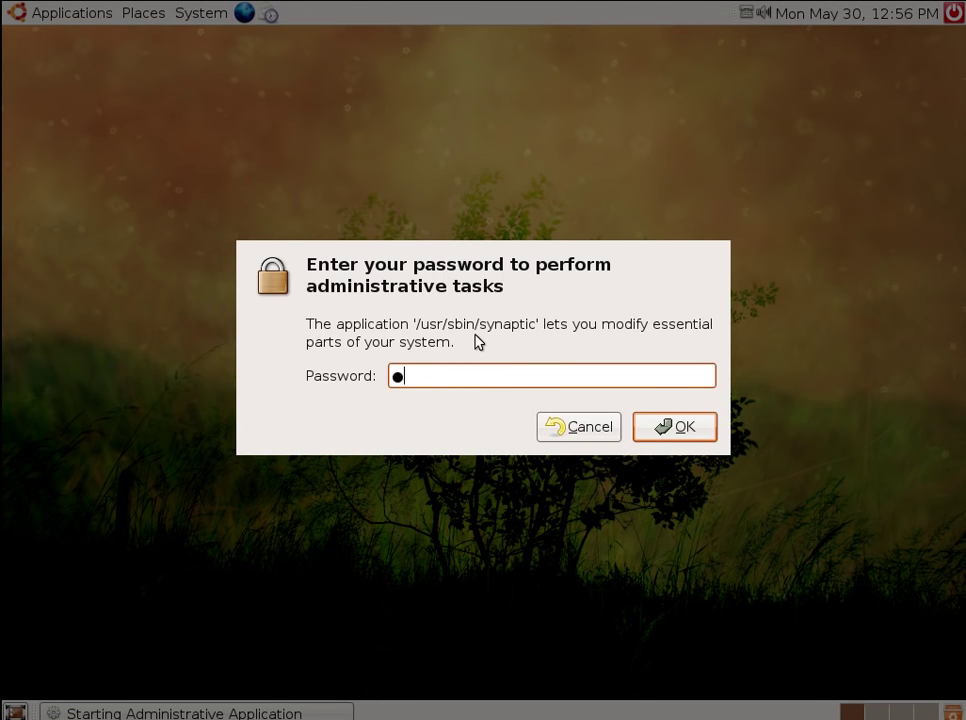
{"action": "type", "text": "assword"}
{"action": "key", "text": "Return"}
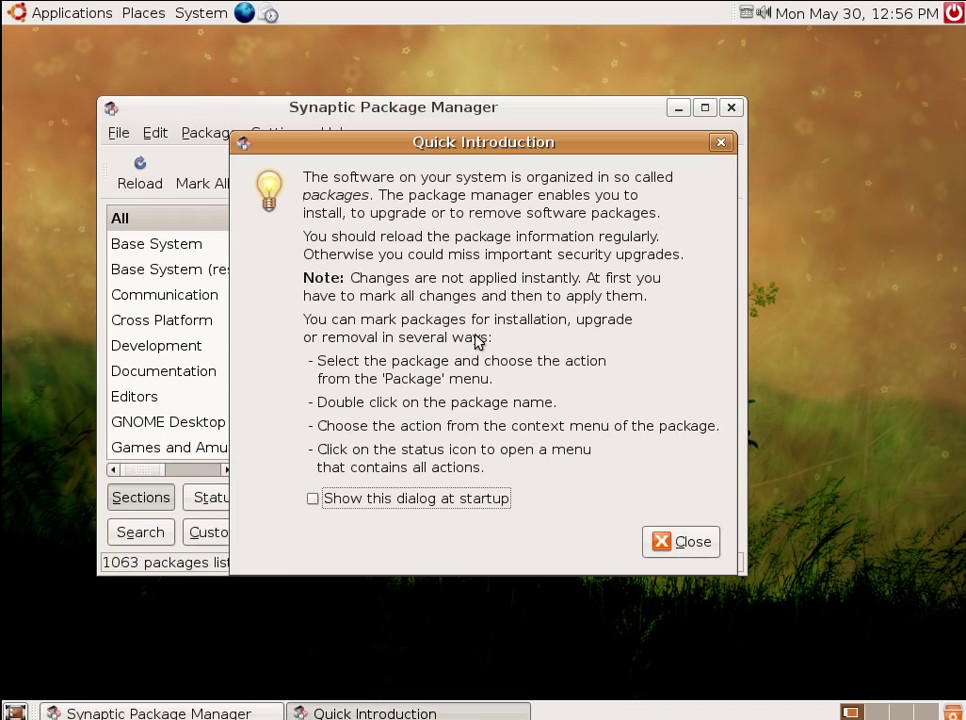
{"action": "left_click", "coordinate": [697, 543]}
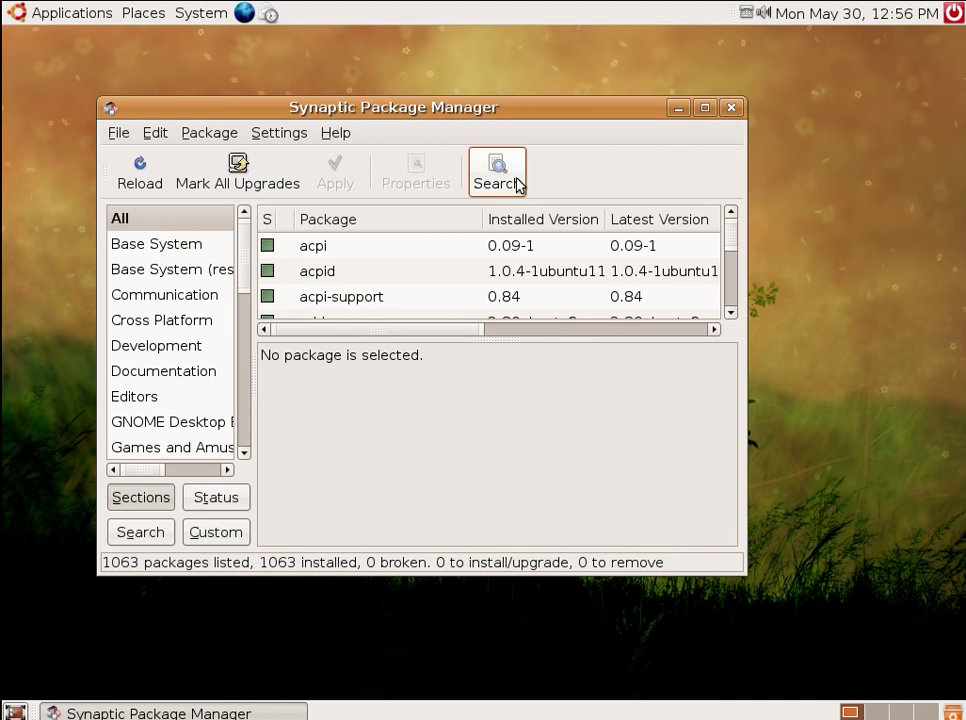
Close Synaptic, launch Add/Remove Applications and dismiss the out-of-date list warning.
{"action": "left_click", "coordinate": [732, 110]}
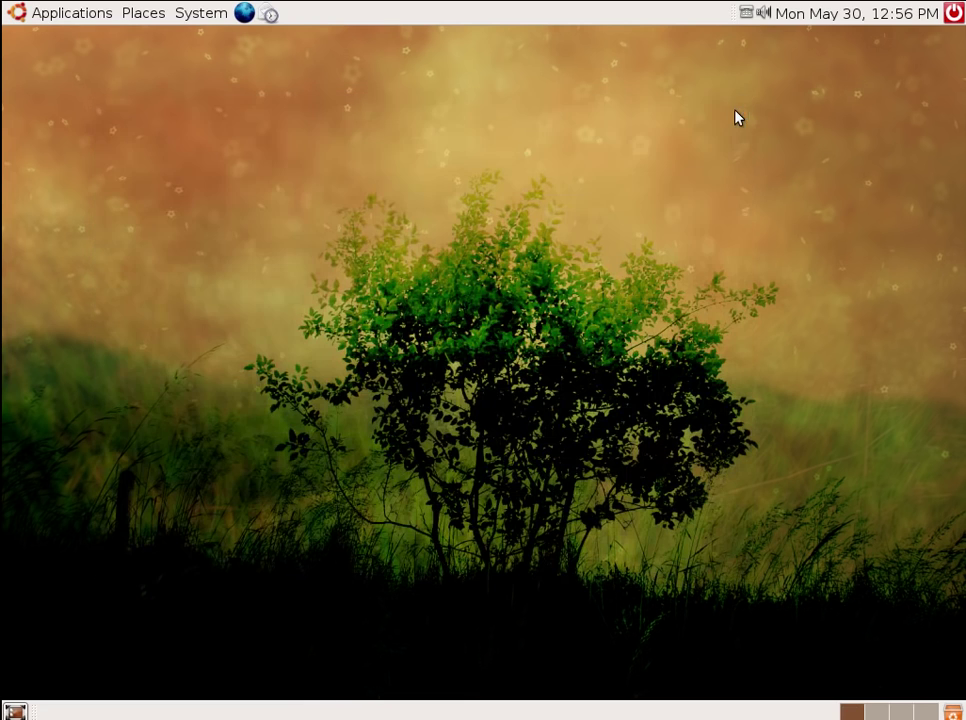
{"action": "left_click", "coordinate": [40, 12]}
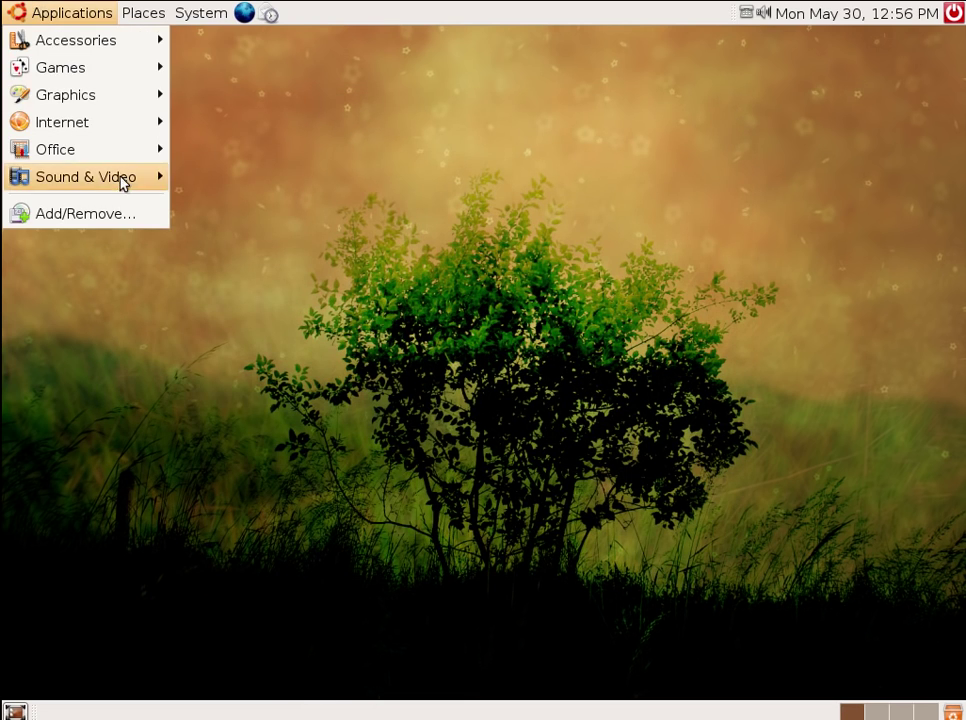
{"action": "left_click", "coordinate": [124, 213]}
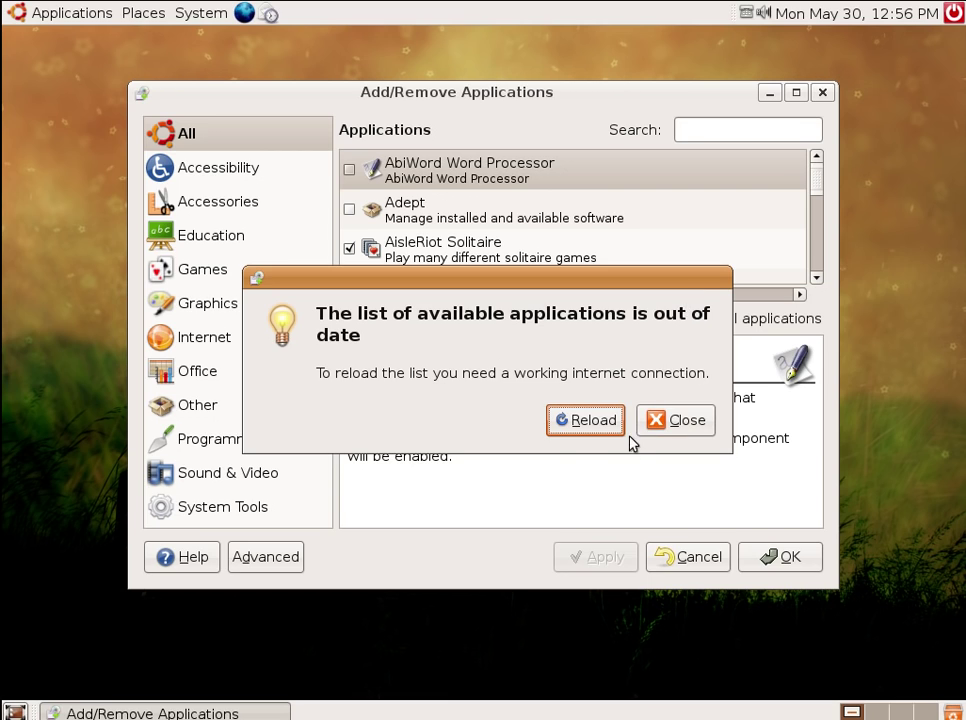
{"action": "left_click", "coordinate": [681, 421]}
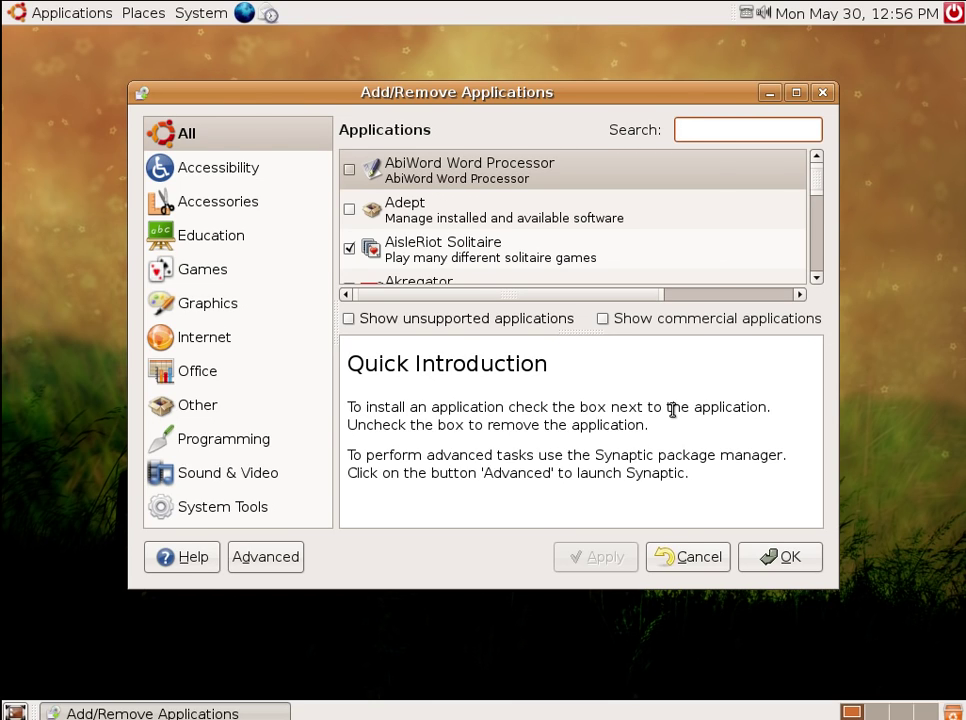
Browse the Graphics, Internet and Other categories, then scroll through the Games list.
{"action": "scroll", "coordinate": [533, 195], "scroll_direction": "down", "scroll_amount": 2}
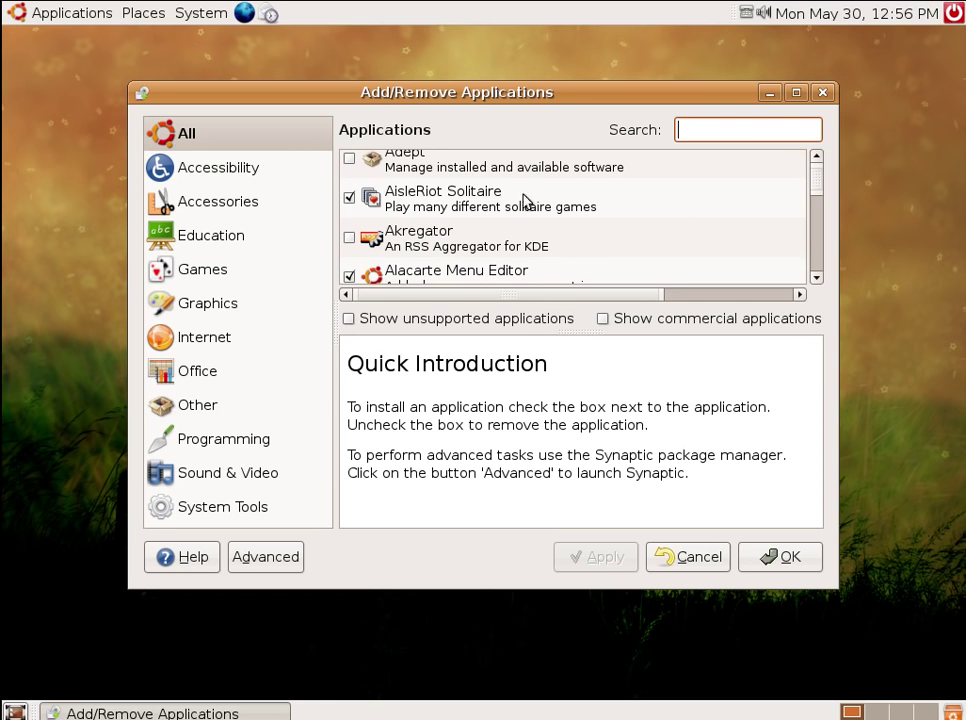
{"action": "left_click", "coordinate": [243, 314]}
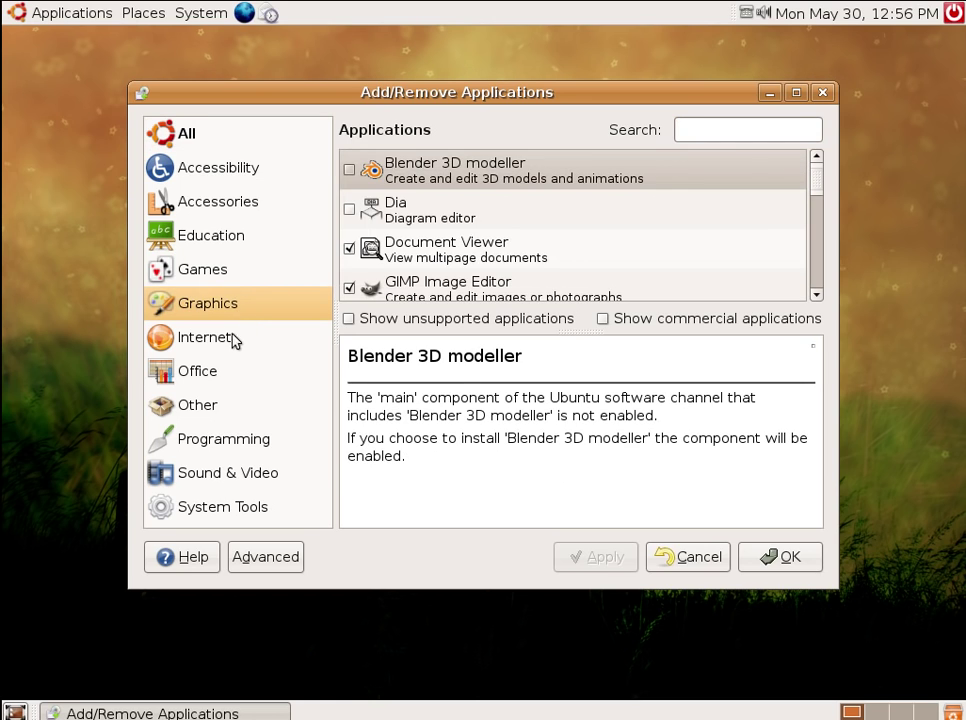
{"action": "left_click", "coordinate": [258, 344]}
{"action": "scroll", "coordinate": [690, 185], "scroll_direction": "down", "scroll_amount": 10}
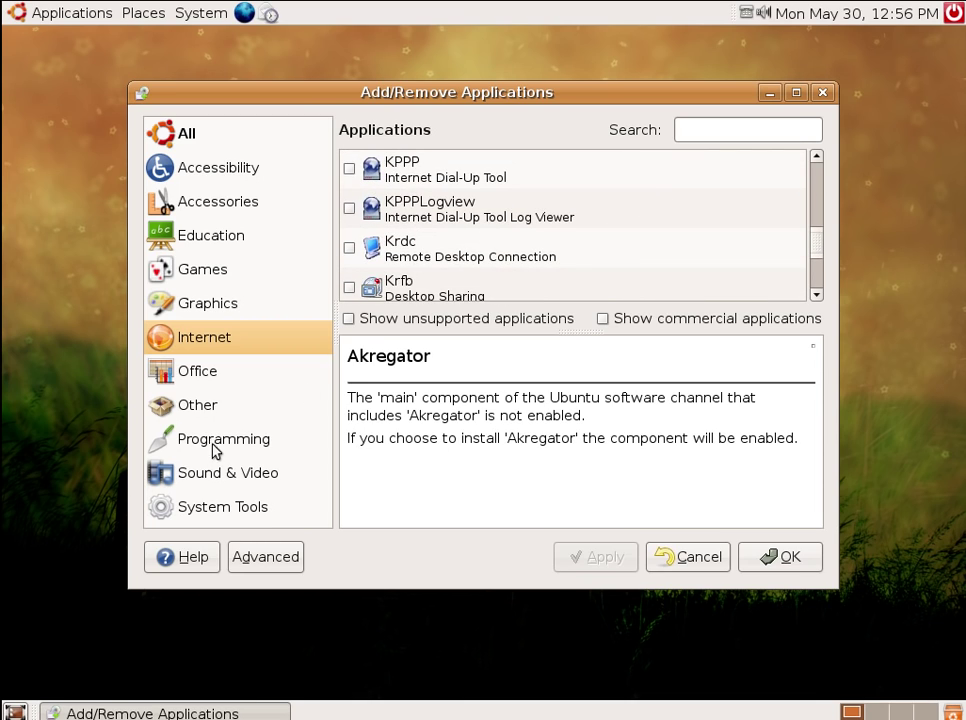
{"action": "left_click", "coordinate": [234, 416]}
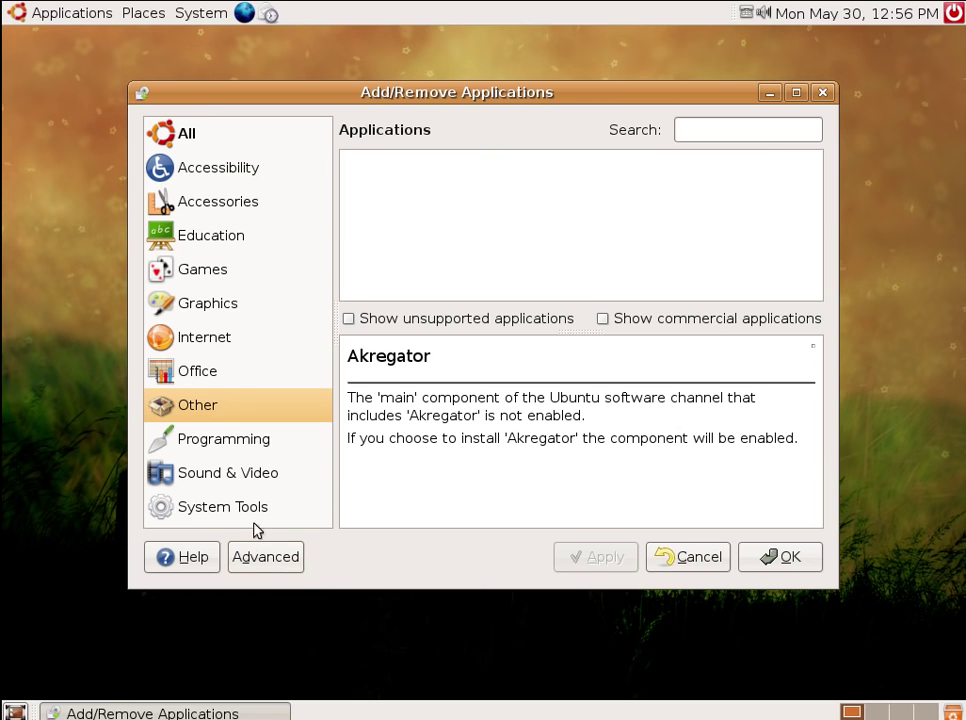
{"action": "left_click", "coordinate": [246, 270]}
{"action": "scroll", "coordinate": [707, 300], "scroll_direction": "down", "scroll_amount": 5}
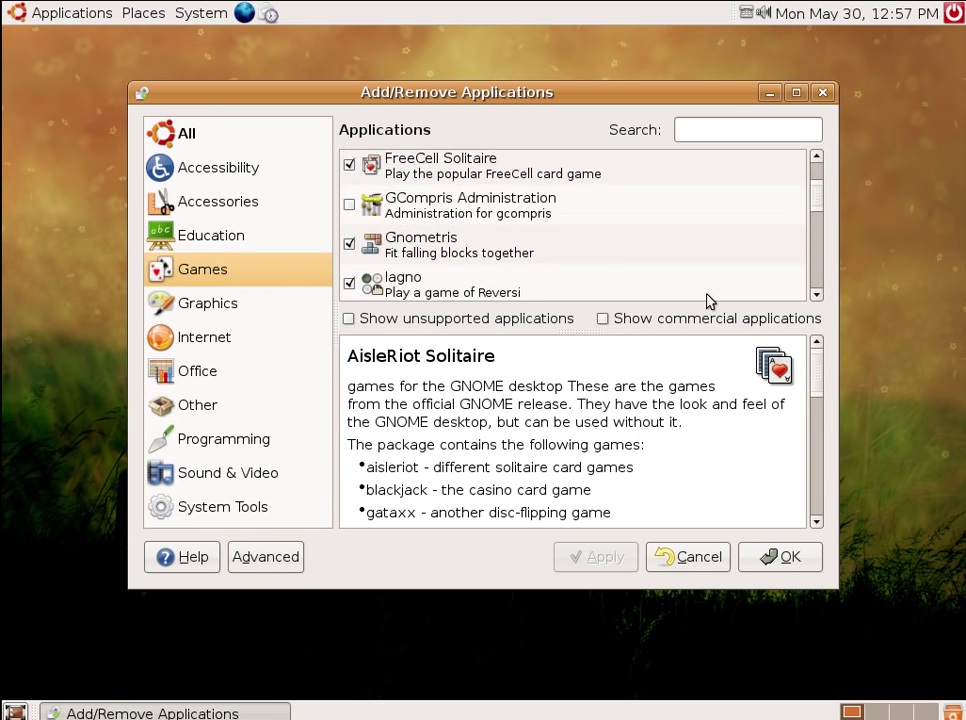
{"action": "scroll", "coordinate": [707, 300], "scroll_direction": "down", "scroll_amount": 20}
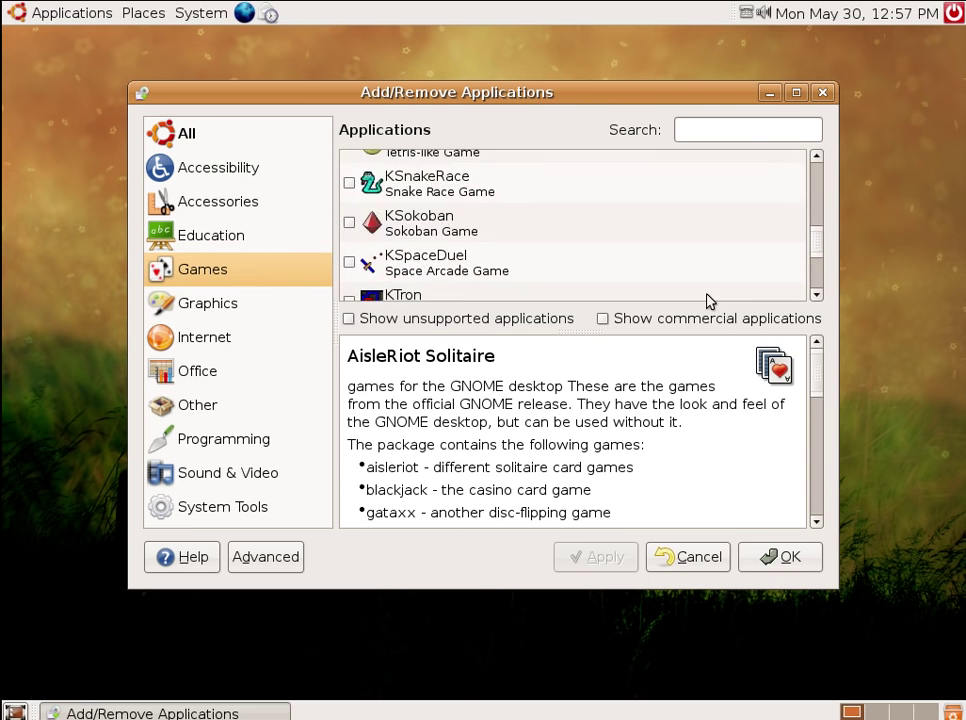
{"action": "scroll", "coordinate": [707, 300], "scroll_direction": "down", "scroll_amount": 5}
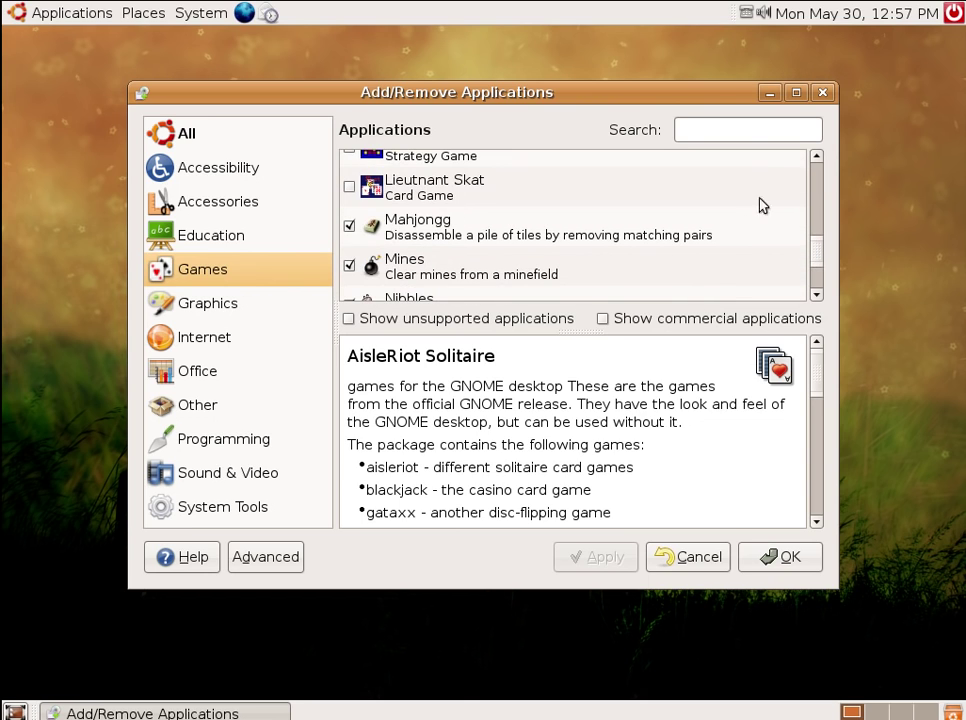
Close Add/Remove Applications, view the Ubuntu Book Excerpt from System > Help in Firefox, then close it.
{"action": "left_click", "coordinate": [823, 94]}
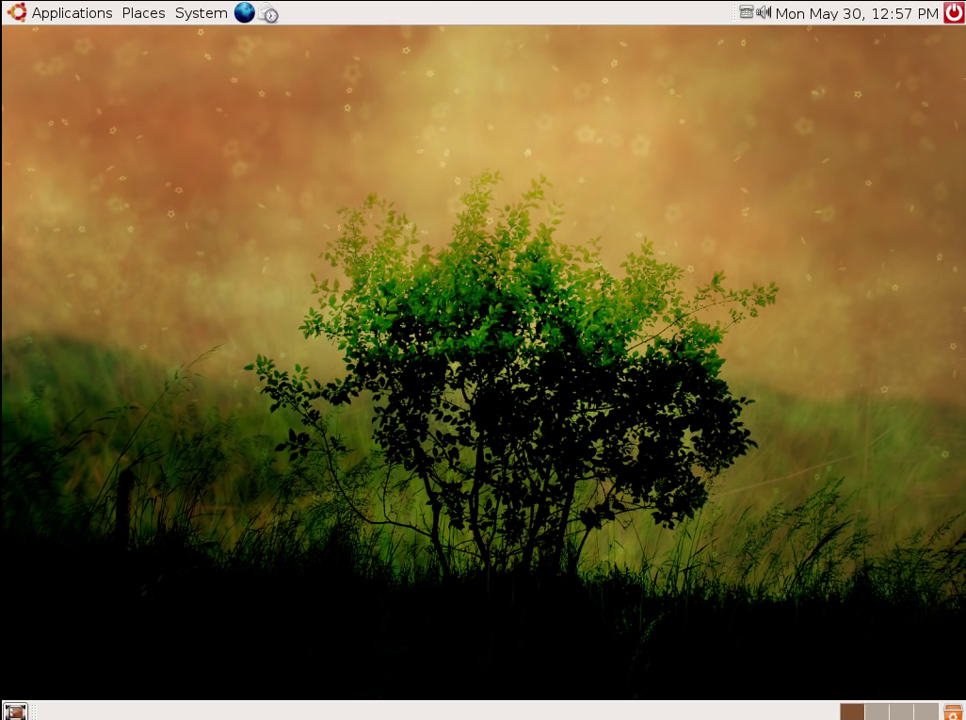
{"action": "left_click", "coordinate": [207, 15]}
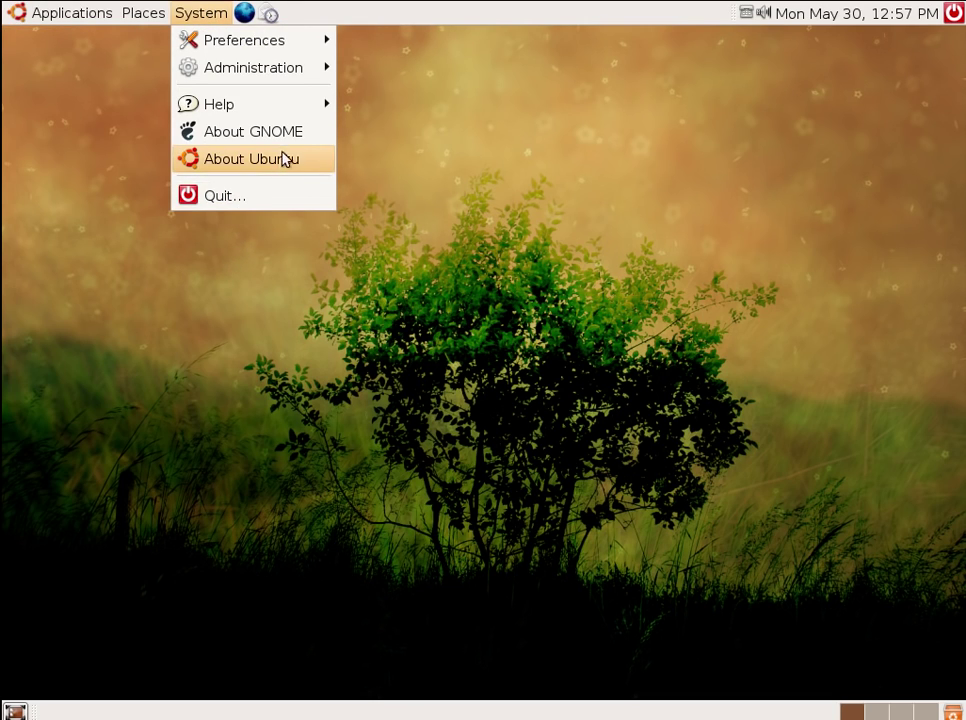
{"action": "mouse_move", "coordinate": [292, 105]}
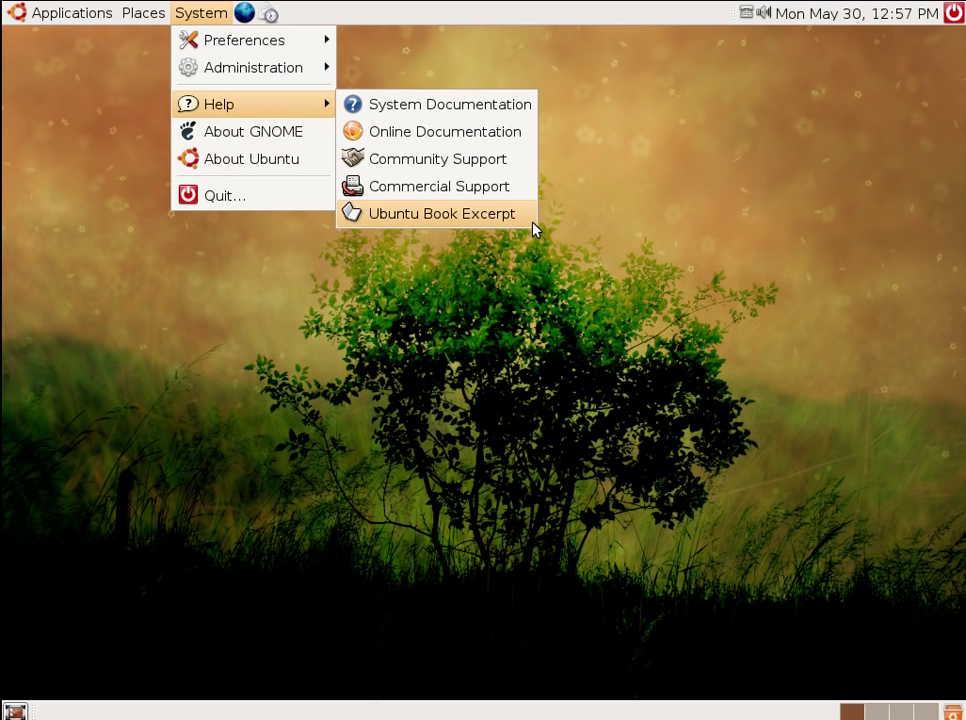
{"action": "left_click", "coordinate": [527, 226]}
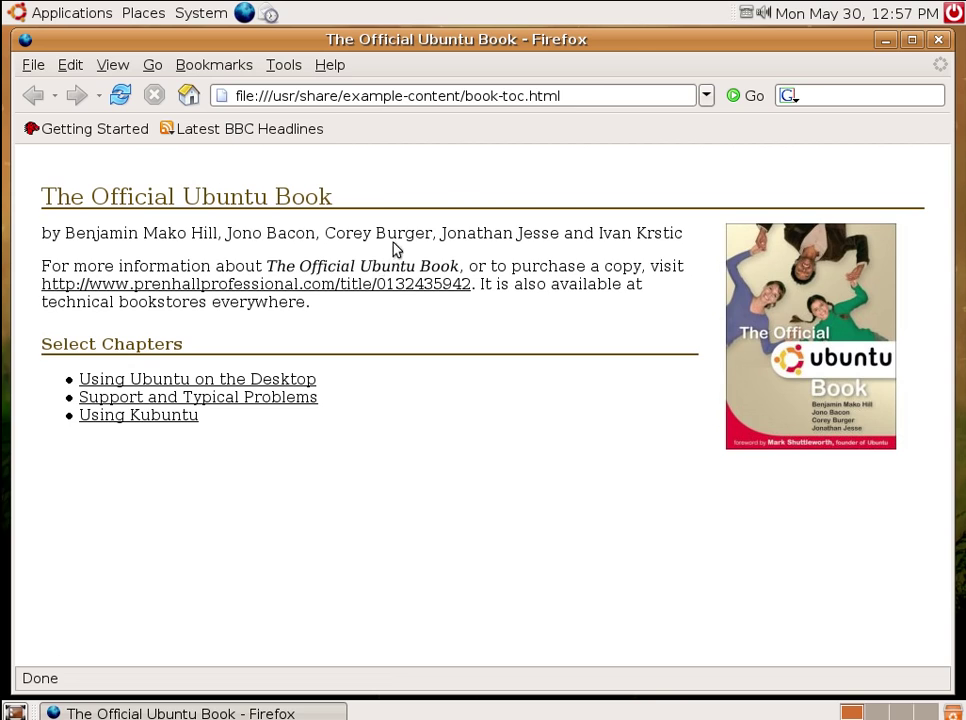
{"action": "left_click", "coordinate": [940, 43]}
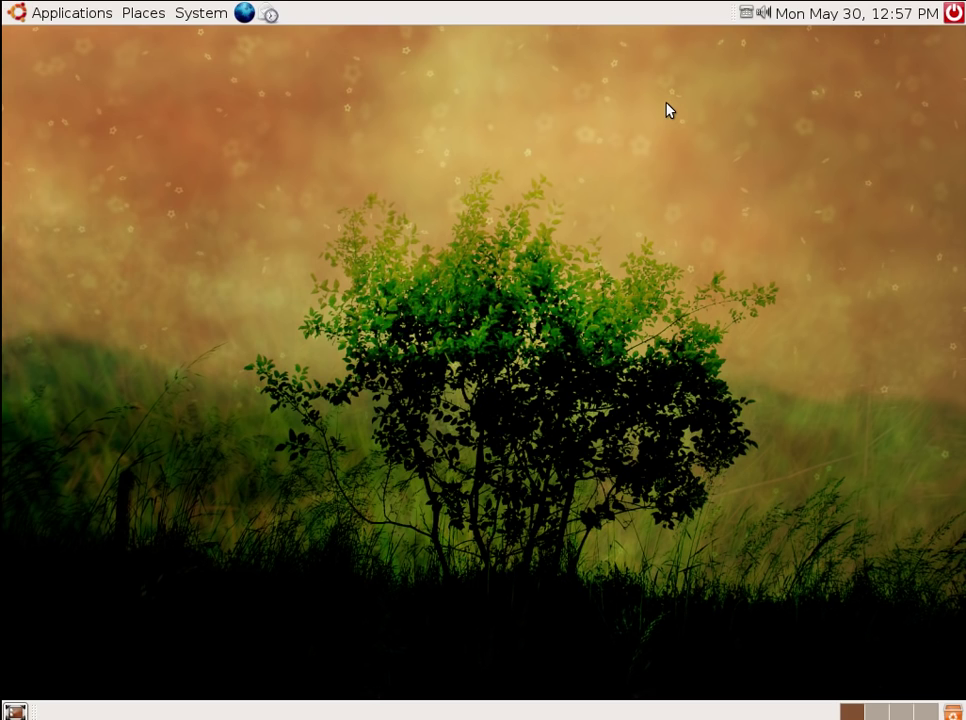
{"action": "left_click_drag", "start_coordinate": [576, 129], "coordinate": [576, 237]}
Choose Shut Down from the top-panel power icon to turn off the VM.
{"action": "left_click", "coordinate": [952, 16]}
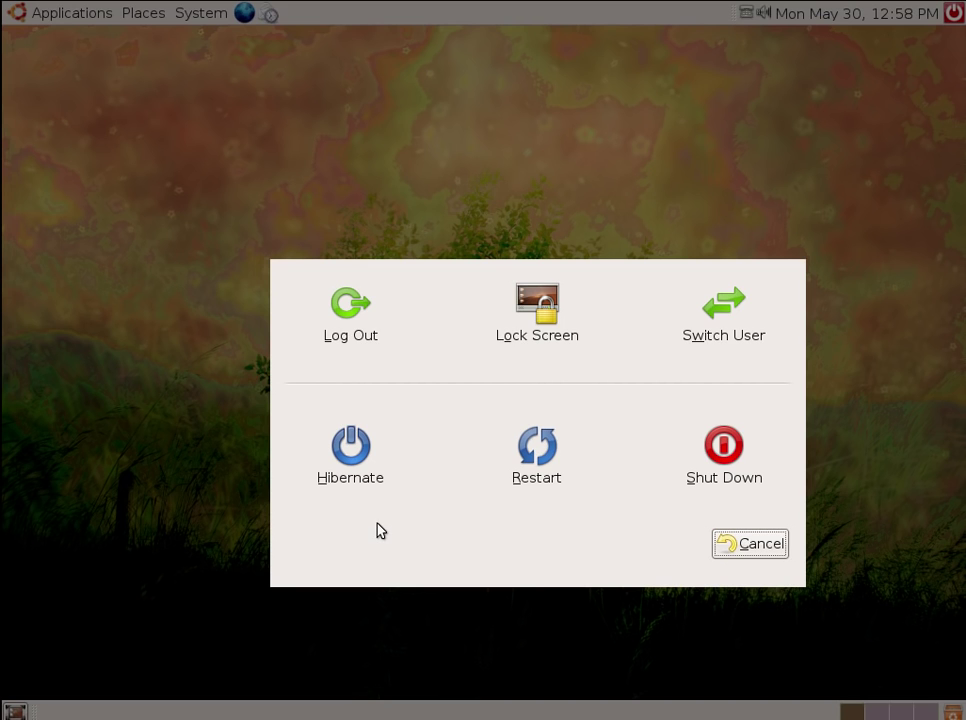
{"action": "left_click", "coordinate": [722, 478]}
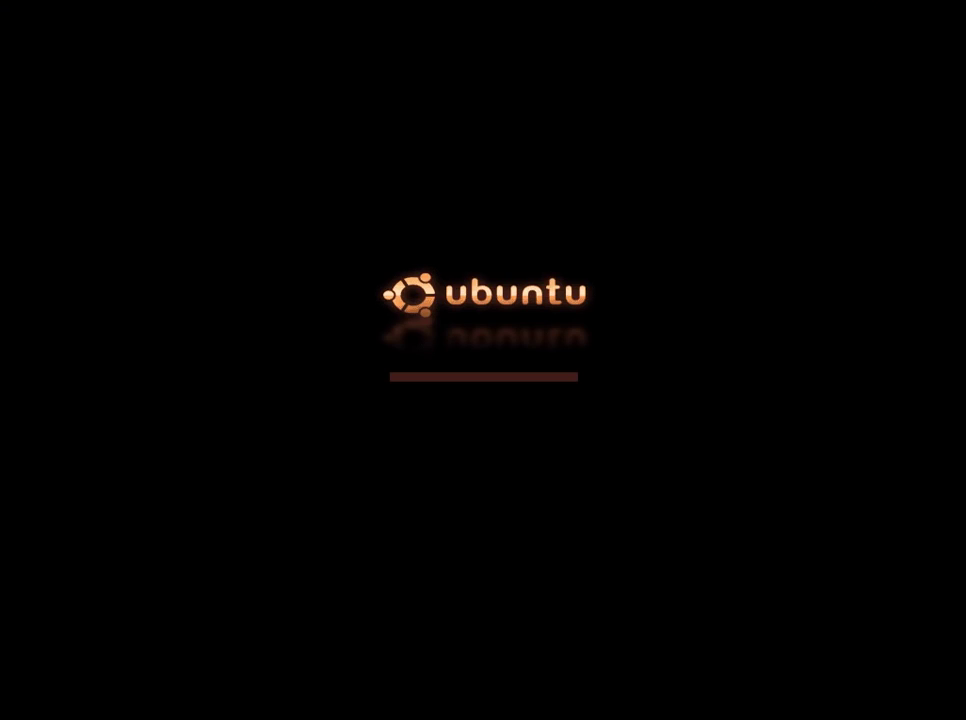